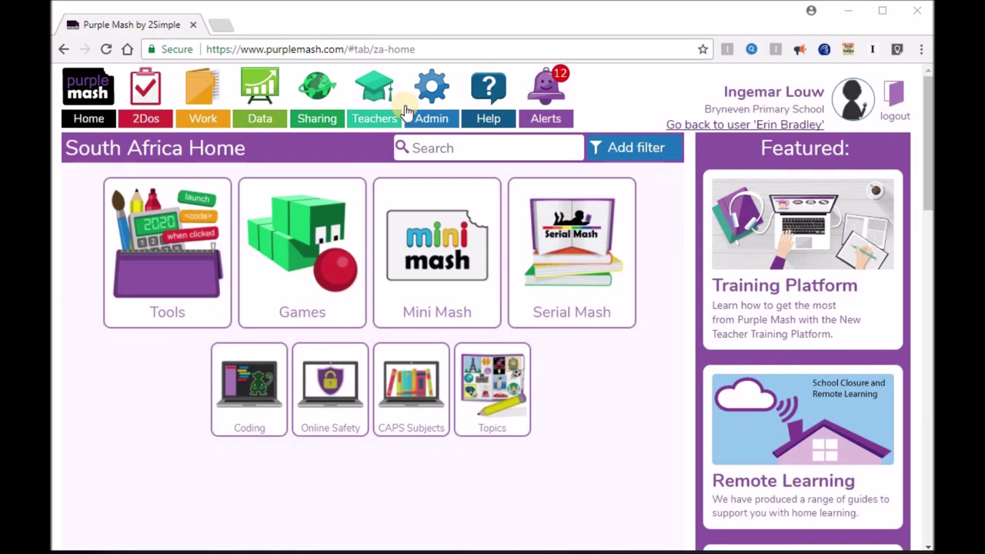
# Open the Mini Mash settings and set Take straight to Mini Mash to Yes for class 1A
pyautogui.click(442, 238)
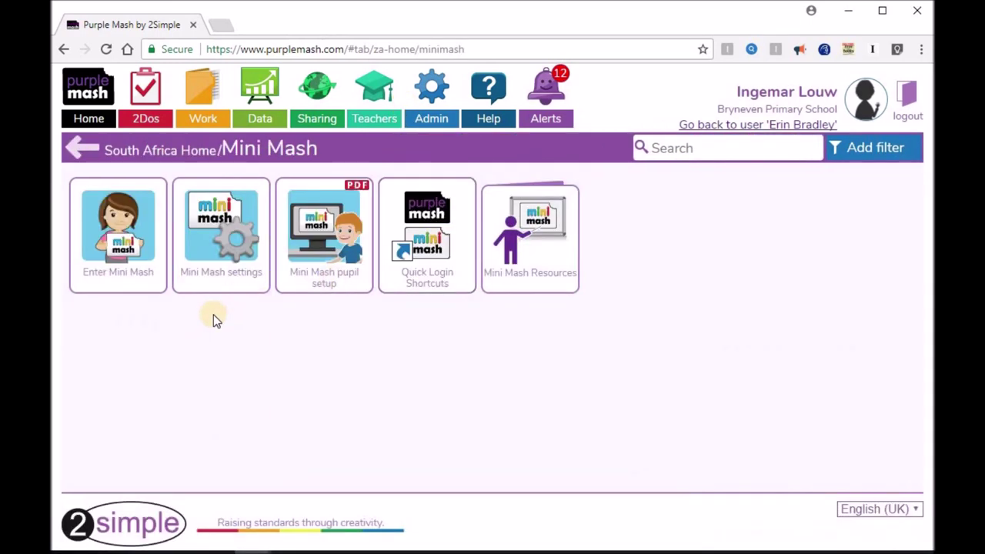
pyautogui.click(222, 228)
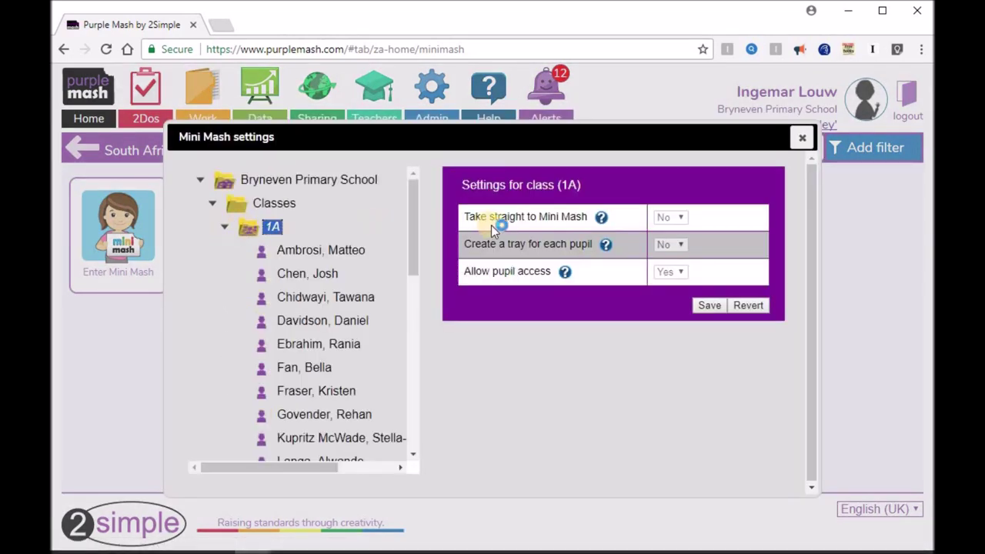
pyautogui.moveTo(603, 218)
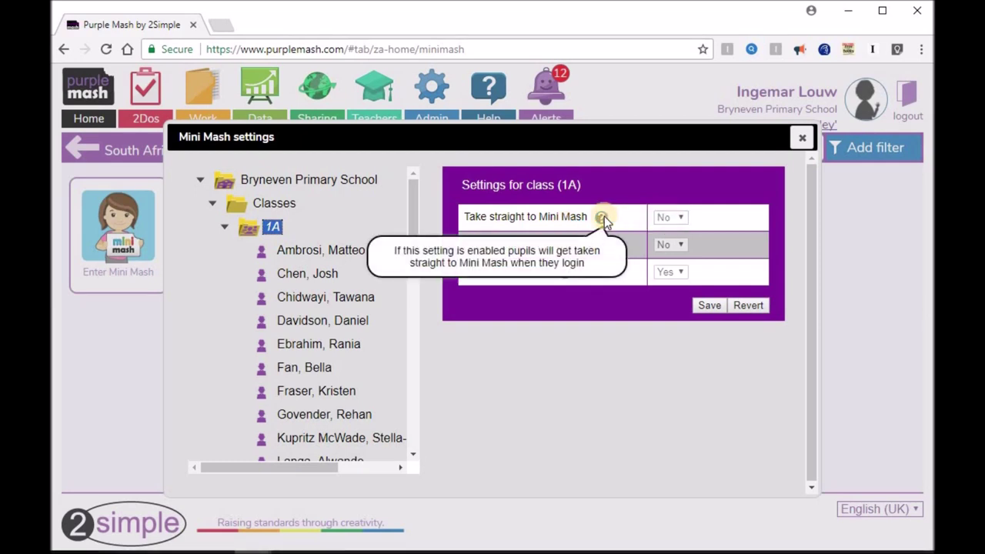
pyautogui.click(684, 217)
pyautogui.click(666, 229)
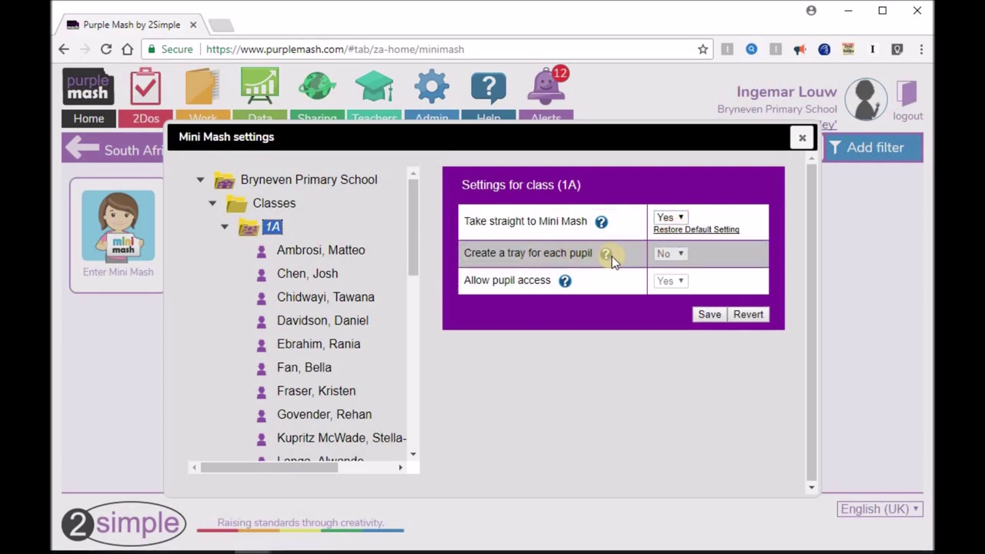
# Set Create a tray for each pupil to Yes for class 1A, save the class settings and close them
pyautogui.click(684, 254)
pyautogui.click(668, 267)
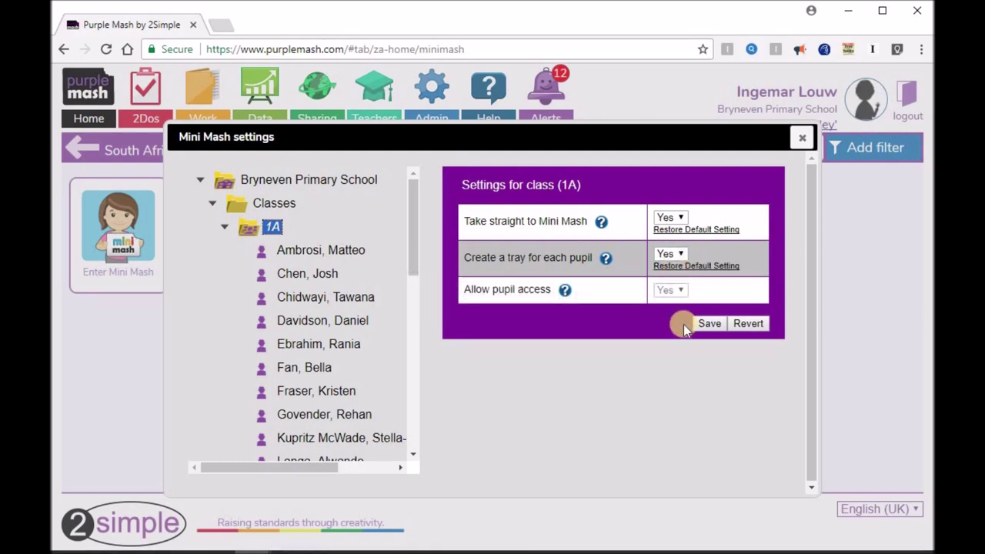
pyautogui.click(562, 291)
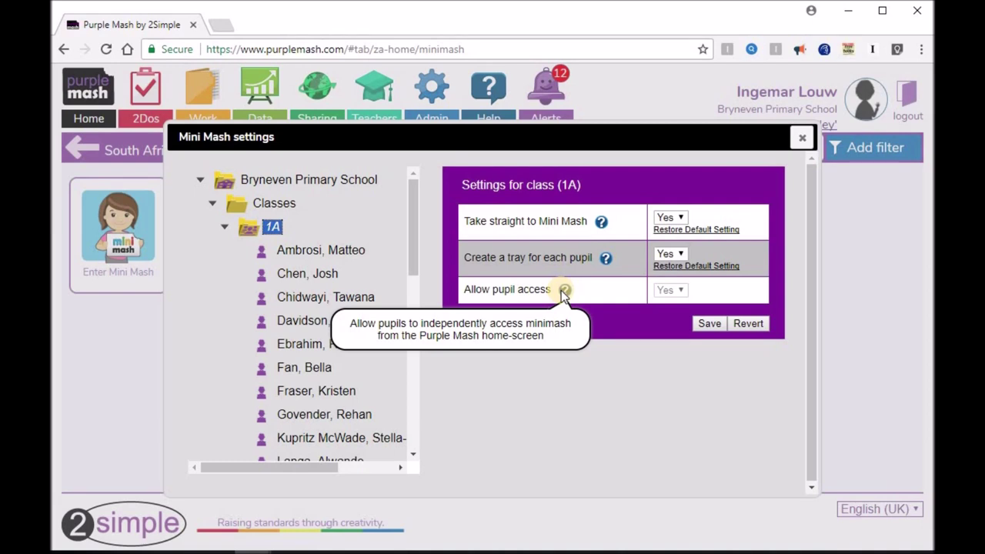
pyautogui.click(705, 324)
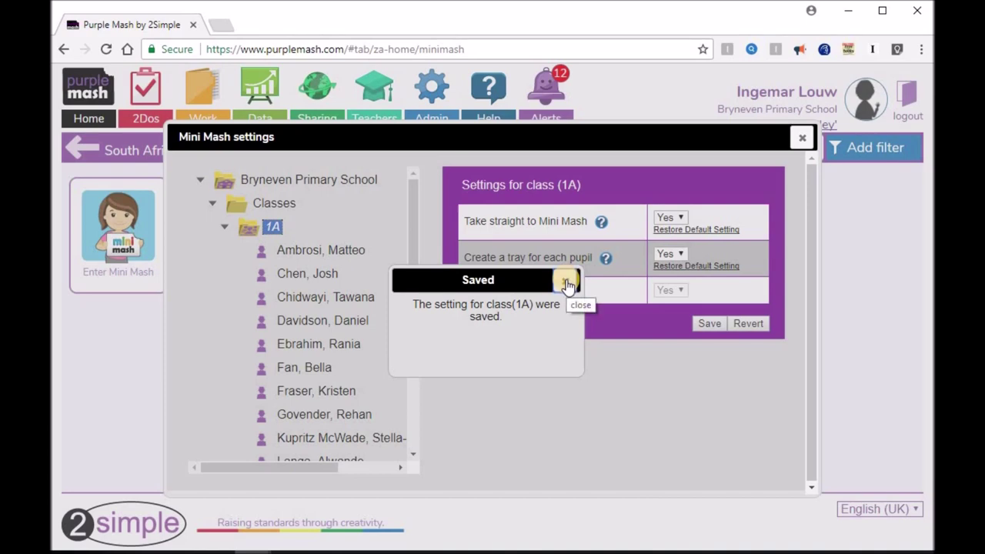
pyautogui.click(567, 284)
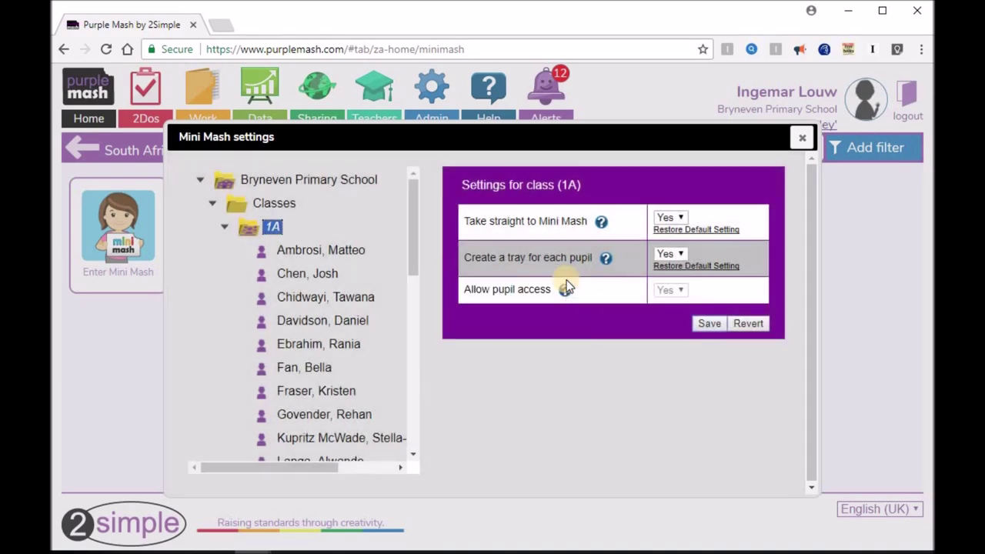
pyautogui.click(803, 138)
# Enter Mini Mash, dismiss the Getting started video and switch to class 1D
pyautogui.click(127, 240)
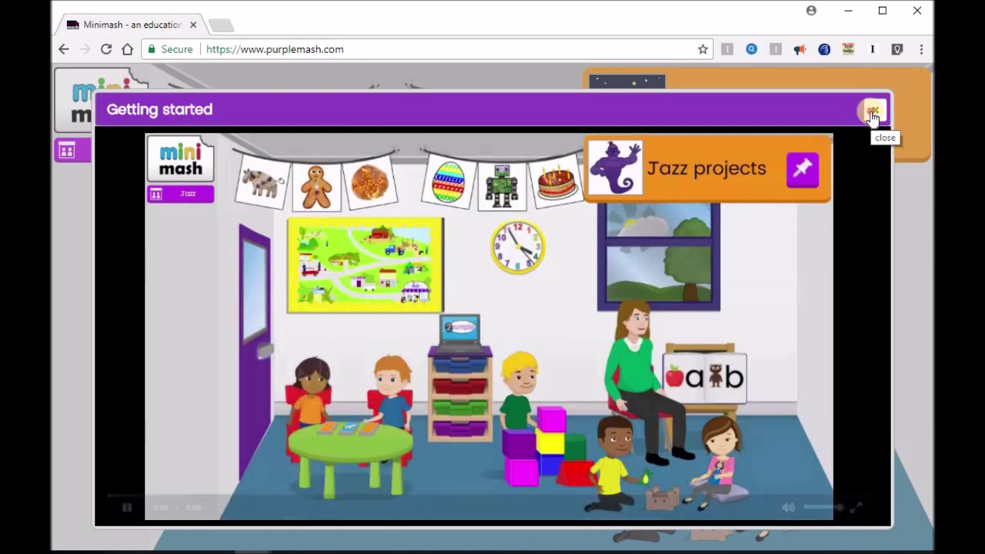
pyautogui.click(872, 114)
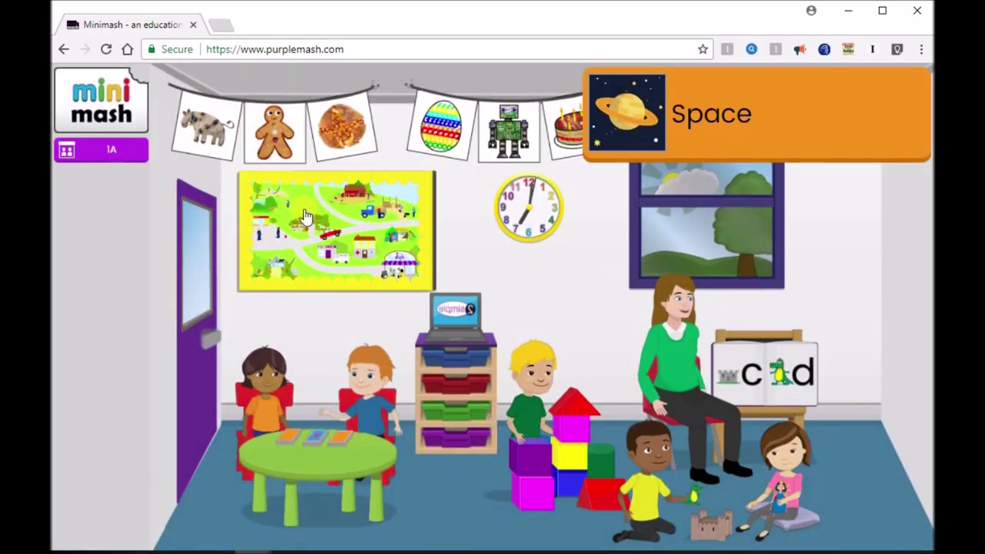
pyautogui.click(101, 154)
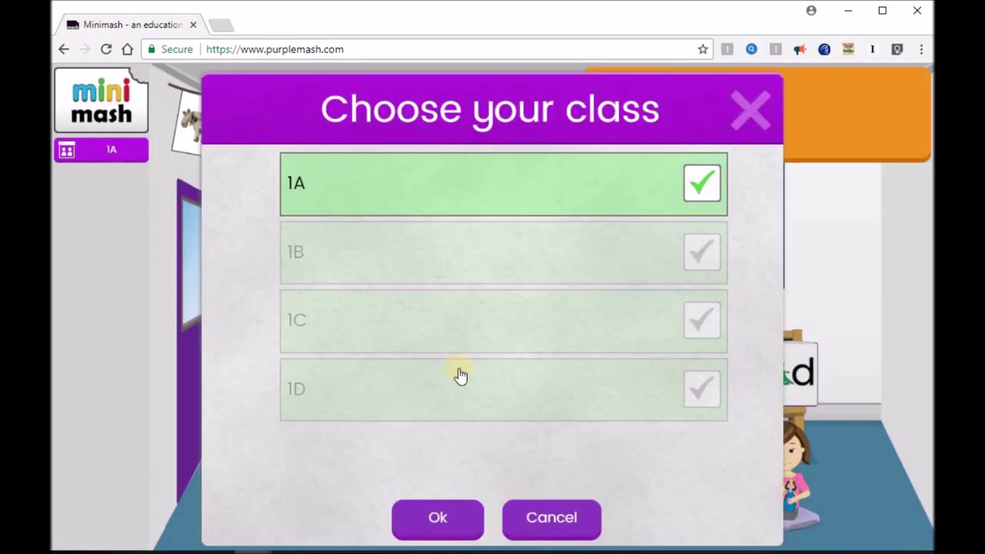
pyautogui.click(699, 391)
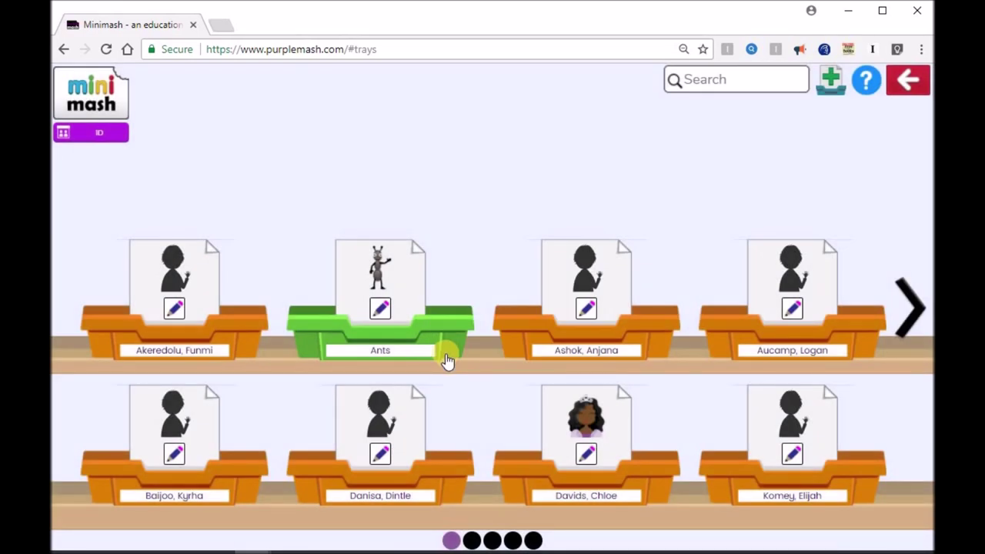
# Browse the first three pages of class 1D's trays, then return to the classroom scene
pyautogui.click(911, 307)
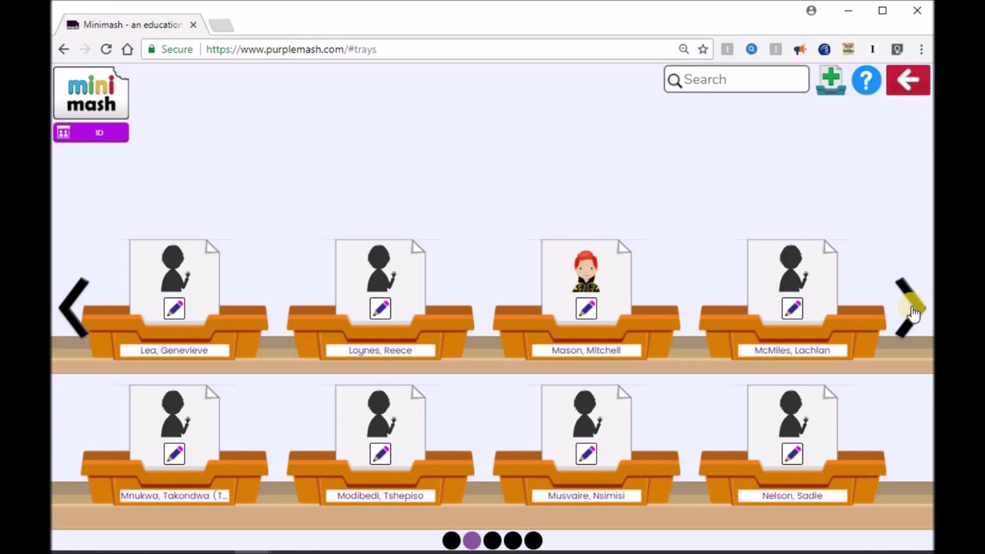
pyautogui.click(910, 308)
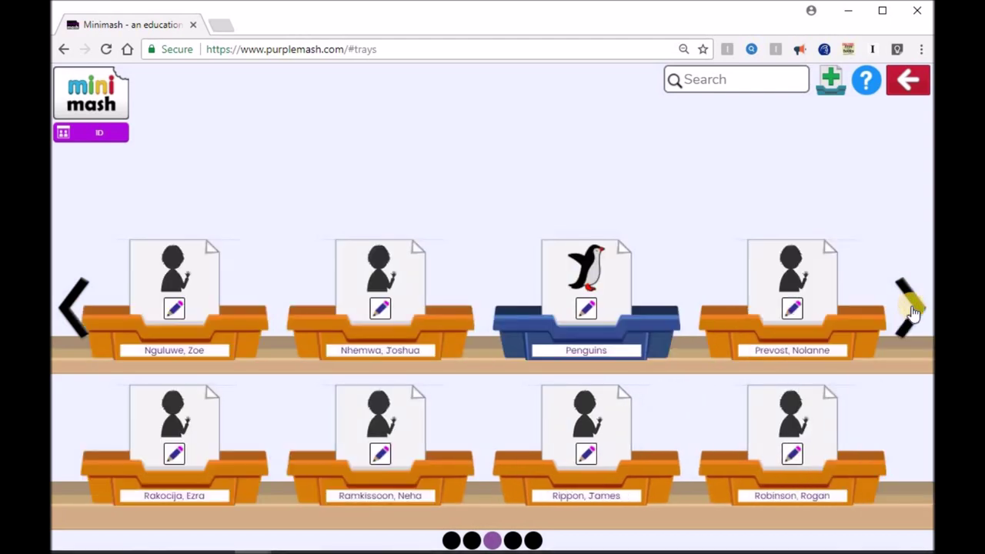
pyautogui.click(76, 314)
pyautogui.click(76, 316)
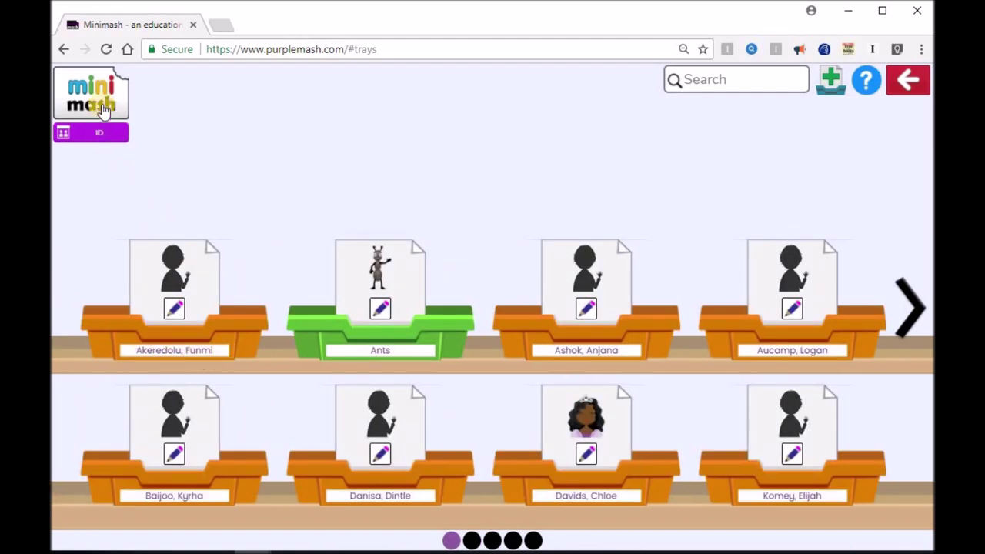
pyautogui.click(909, 79)
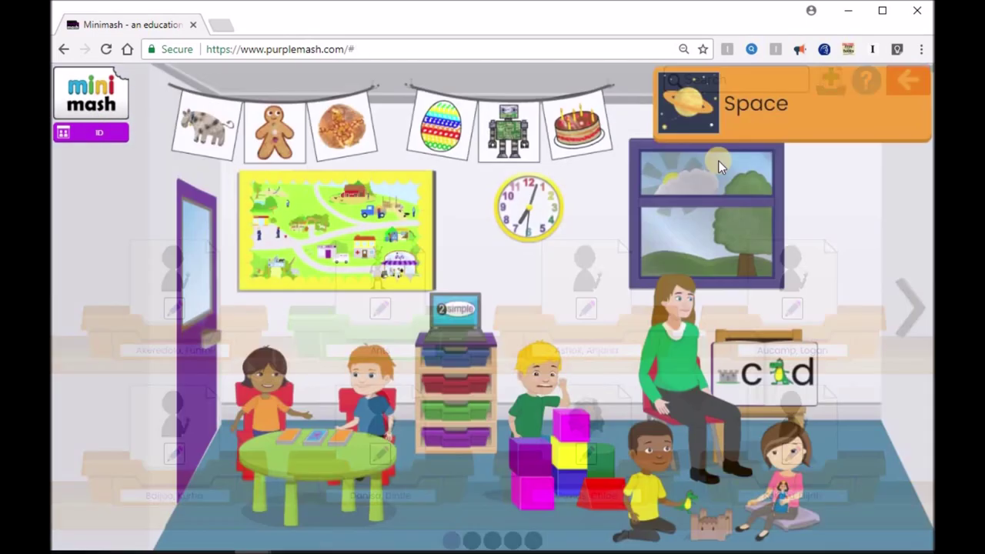
# Return to Purple Mash and review the Mini Mash settings for the first pupil listed in class 1A
pyautogui.click(90, 133)
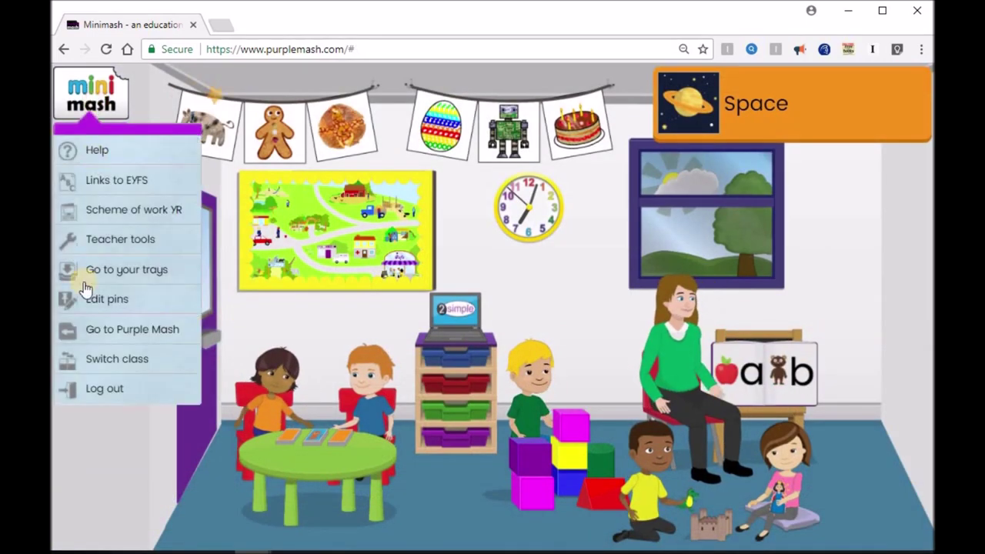
pyautogui.click(93, 329)
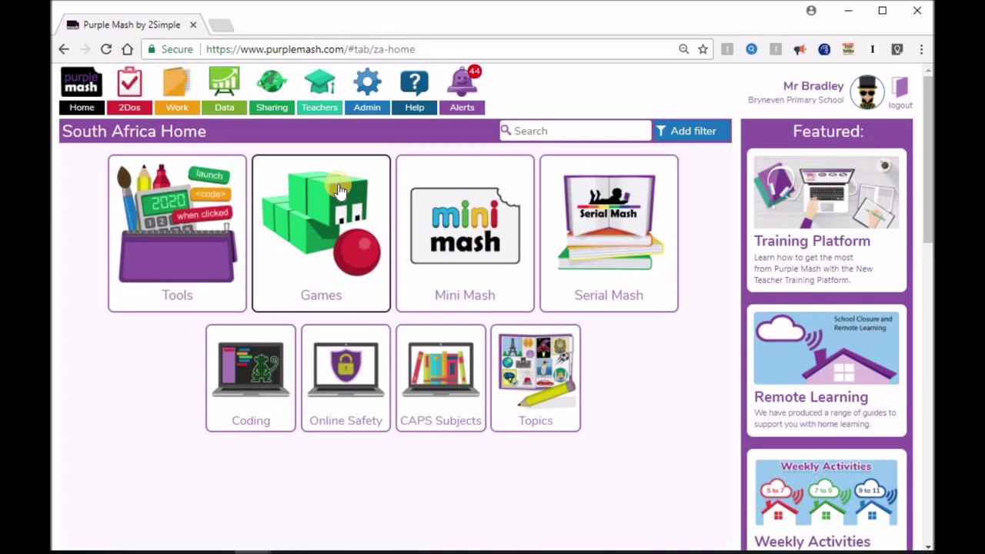
pyautogui.click(477, 235)
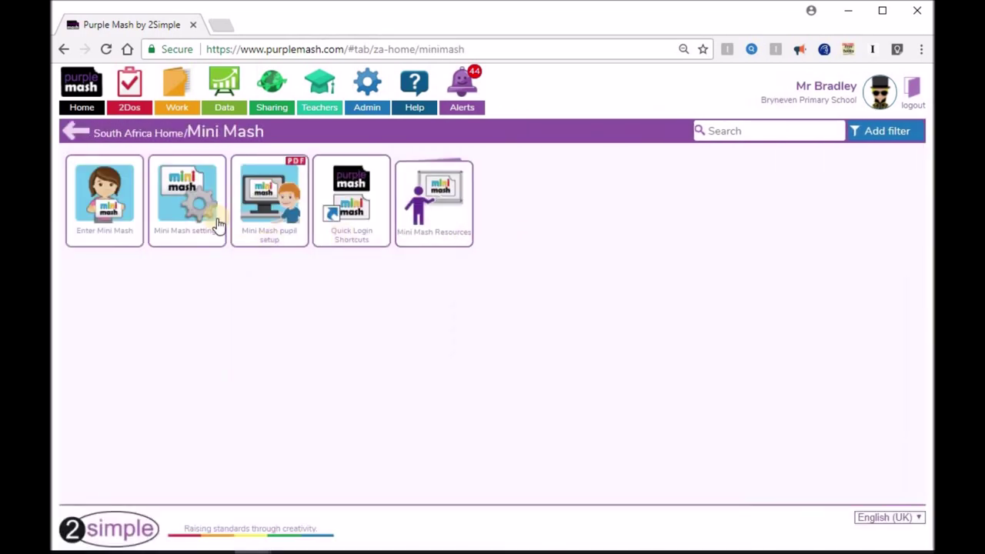
pyautogui.click(214, 204)
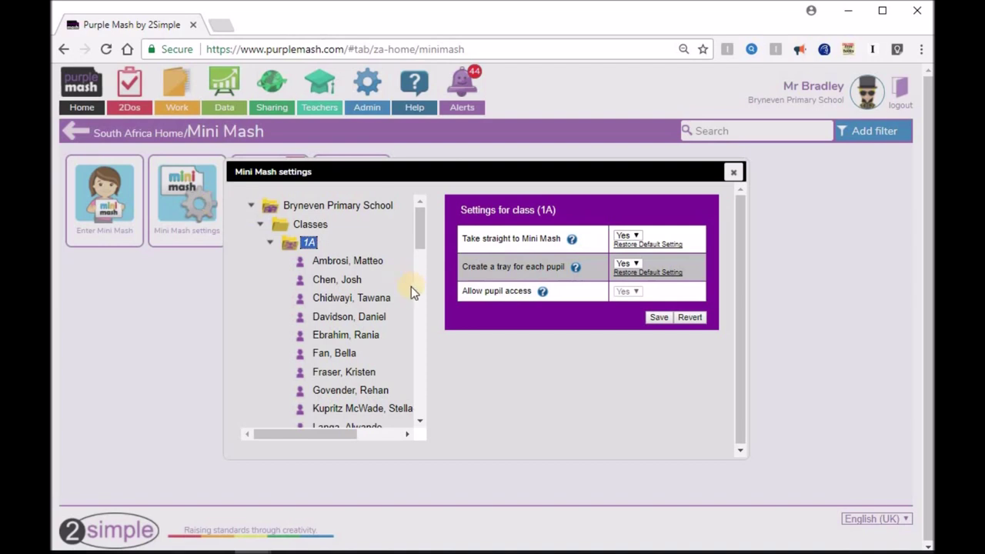
pyautogui.click(350, 262)
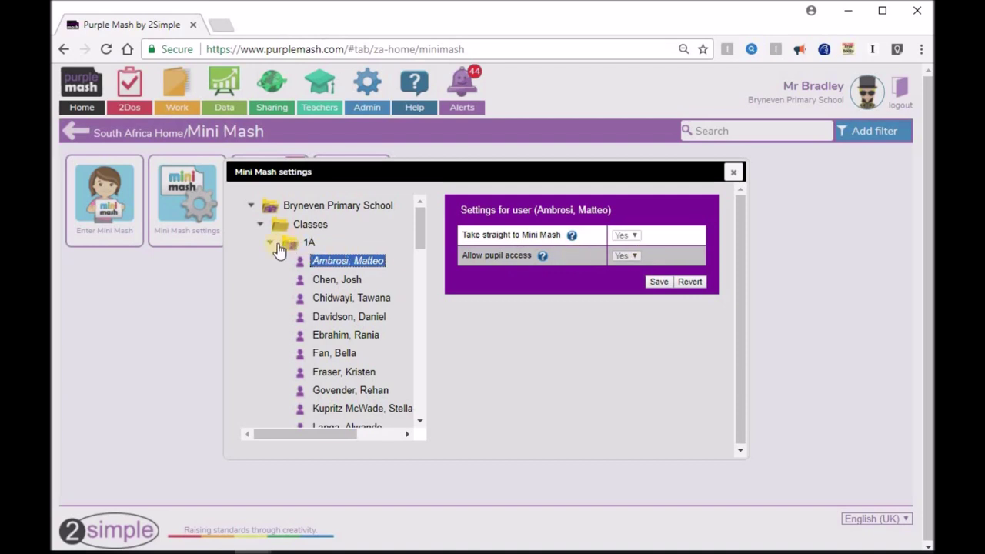
pyautogui.click(737, 172)
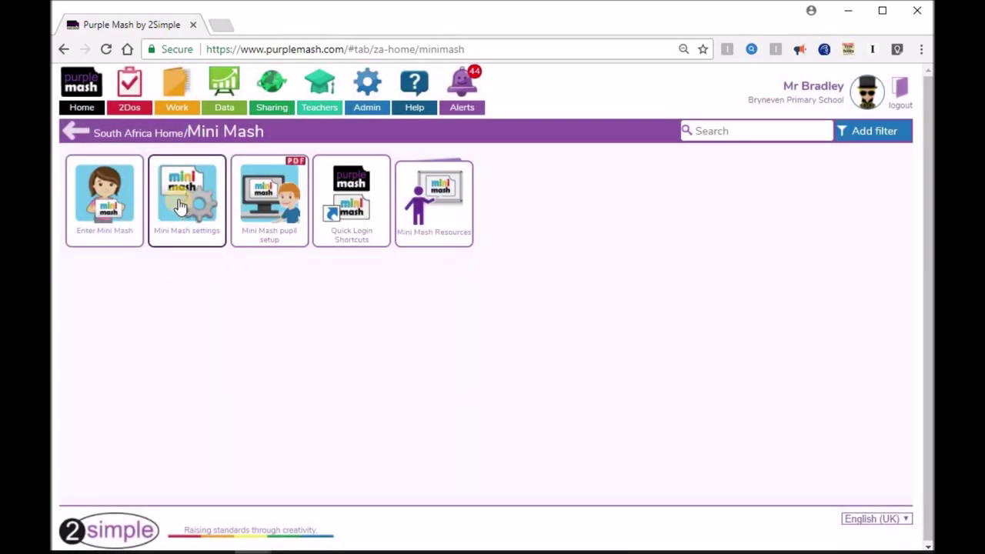
# Enter Mini Mash, view the work inside class 1D's Ants tray and return to the tray shelves
pyautogui.click(108, 231)
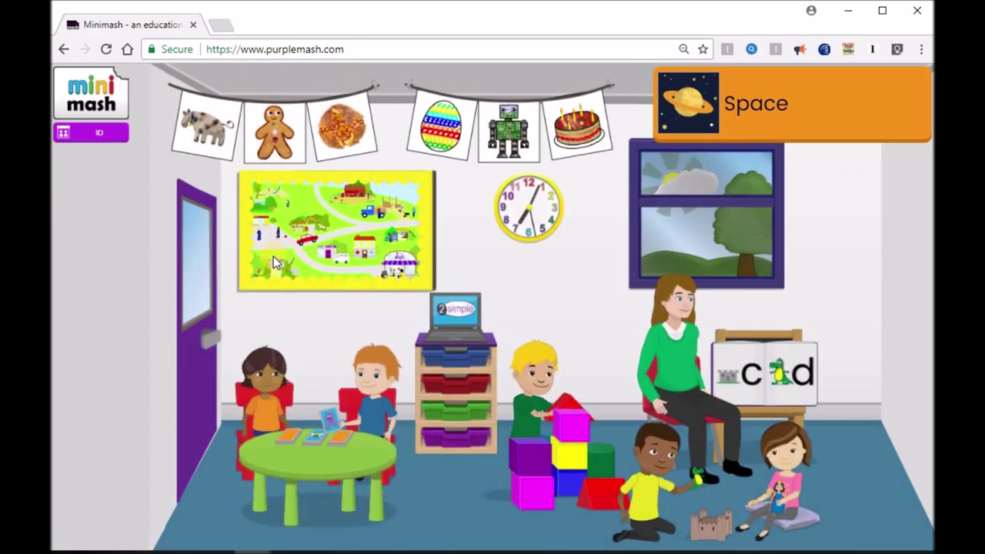
pyautogui.click(458, 356)
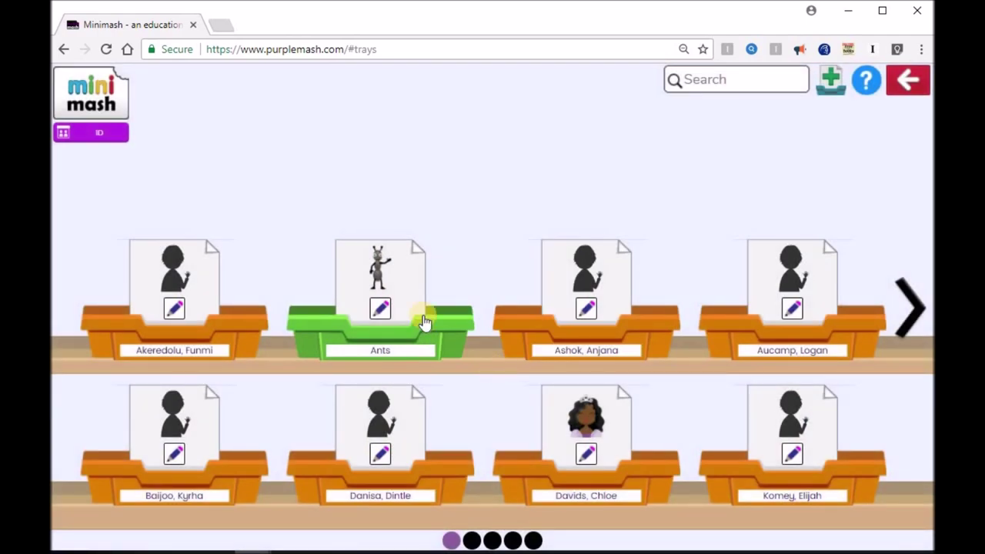
pyautogui.click(396, 330)
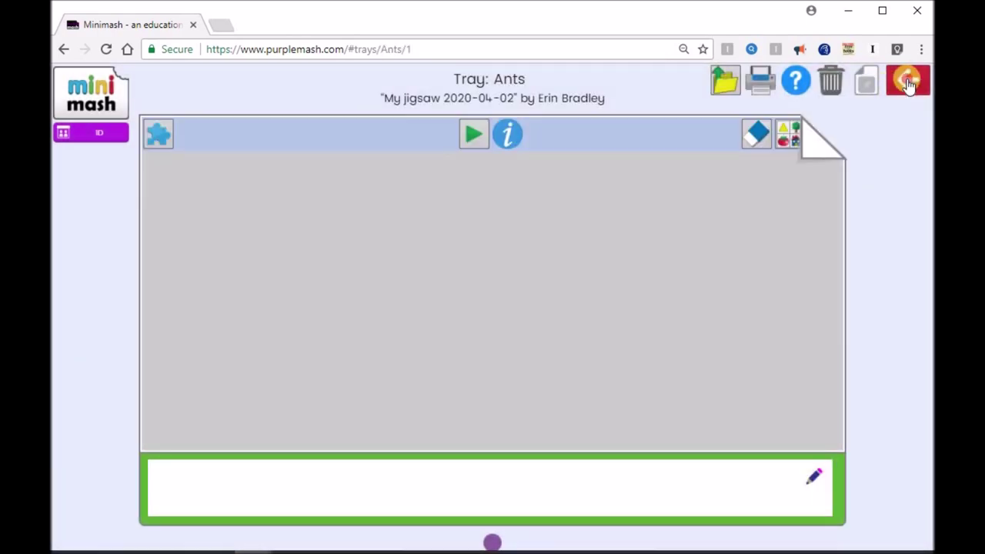
pyautogui.click(908, 80)
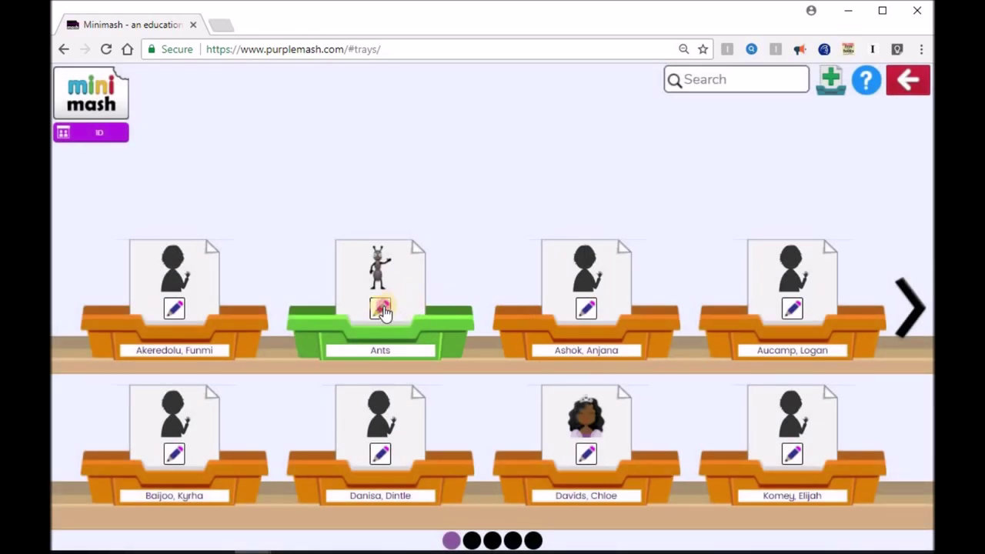
# Make the Ants tray public, select its share link and save the tray settings
pyautogui.click(381, 309)
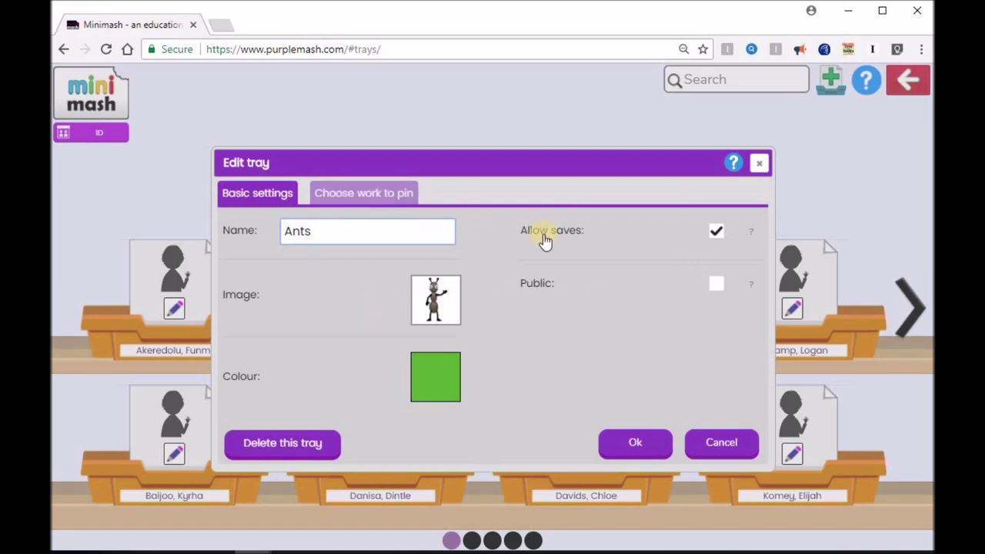
pyautogui.click(716, 285)
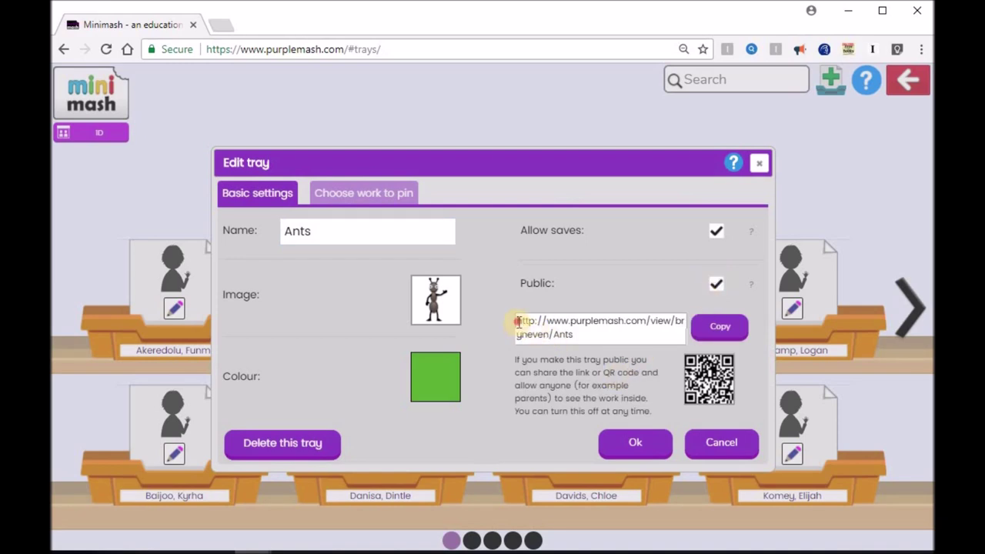
pyautogui.moveTo(517, 318); pyautogui.dragTo(585, 334)
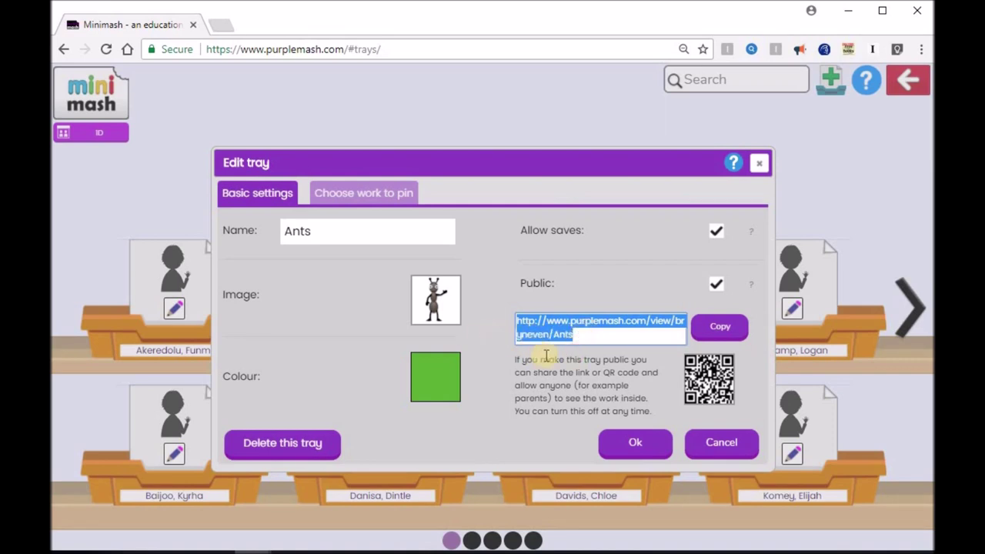
pyautogui.click(631, 442)
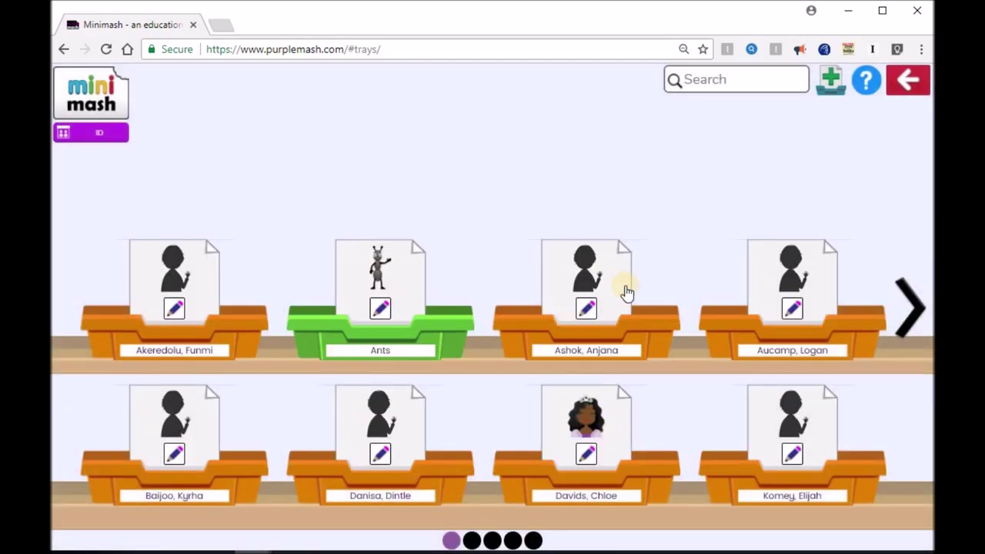
# Check the edit settings of two individual pupil trays in the upper row without changing anything
pyautogui.click(586, 308)
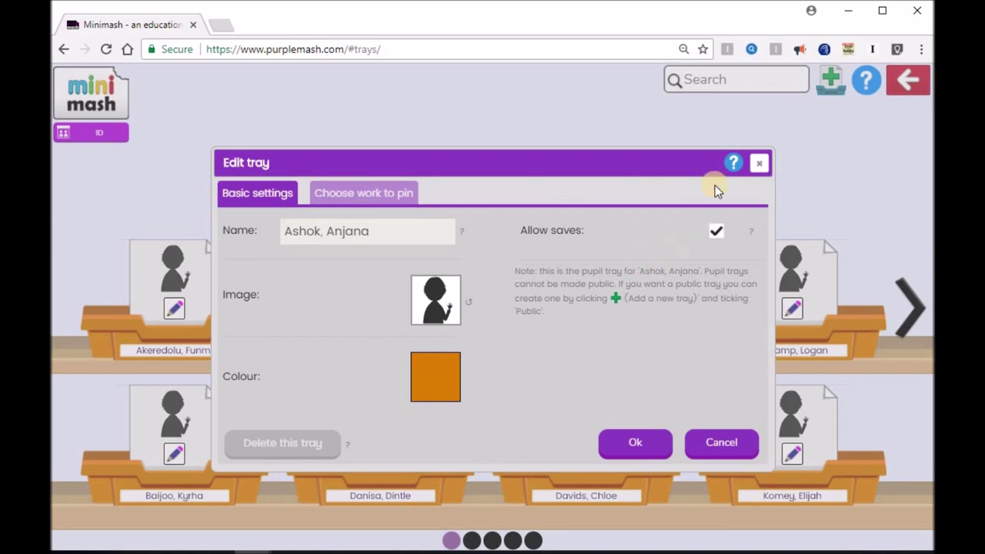
pyautogui.click(759, 164)
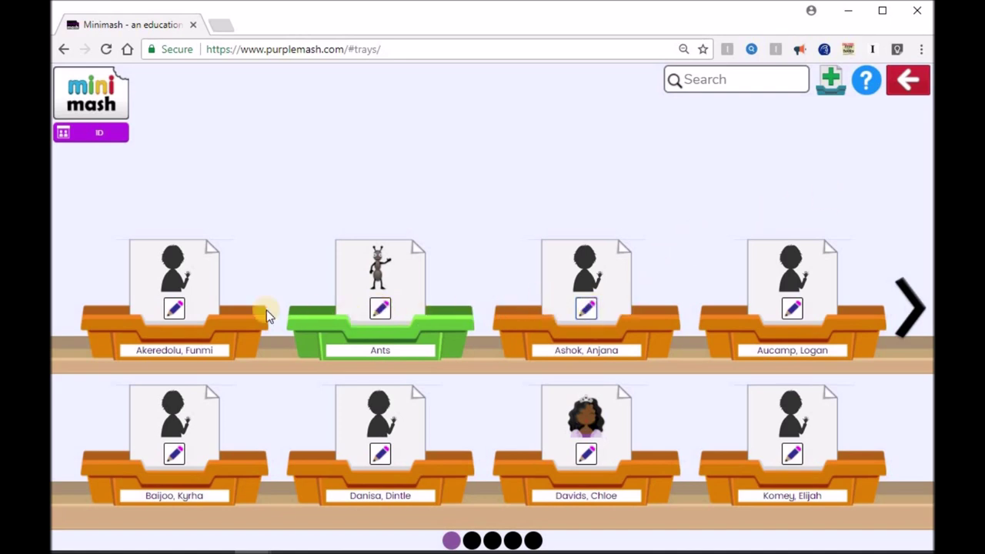
pyautogui.click(176, 308)
pyautogui.click(632, 444)
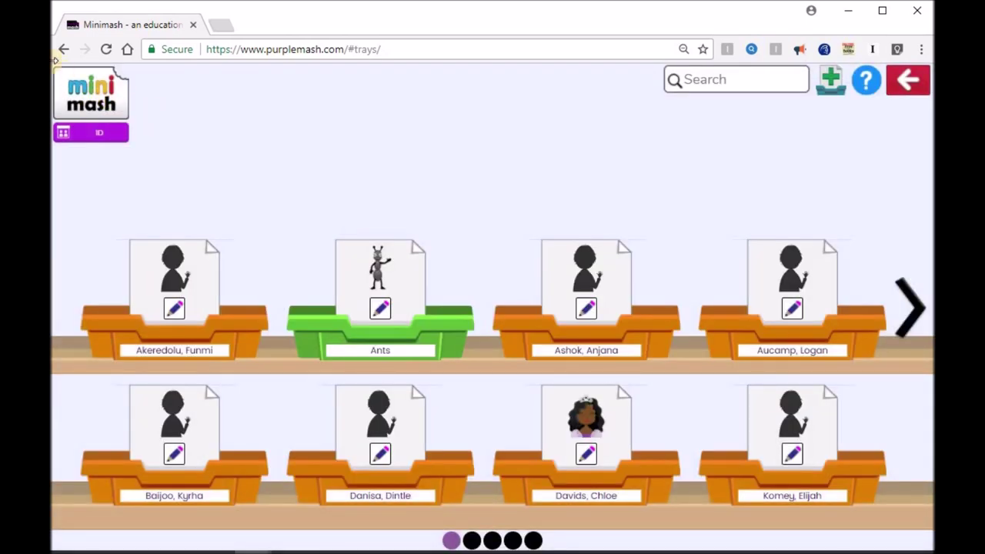
pyautogui.click(118, 141)
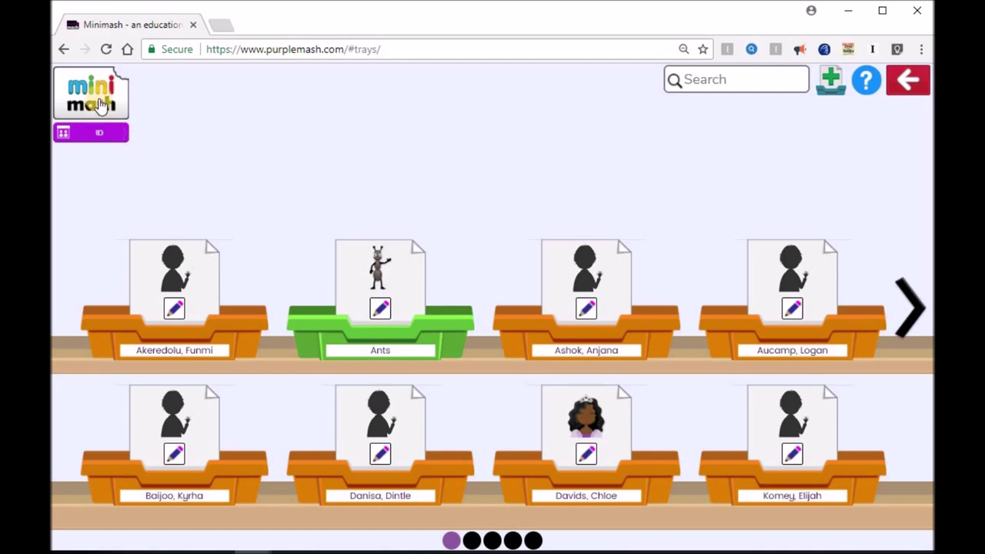
pyautogui.click(65, 51)
pyautogui.click(122, 93)
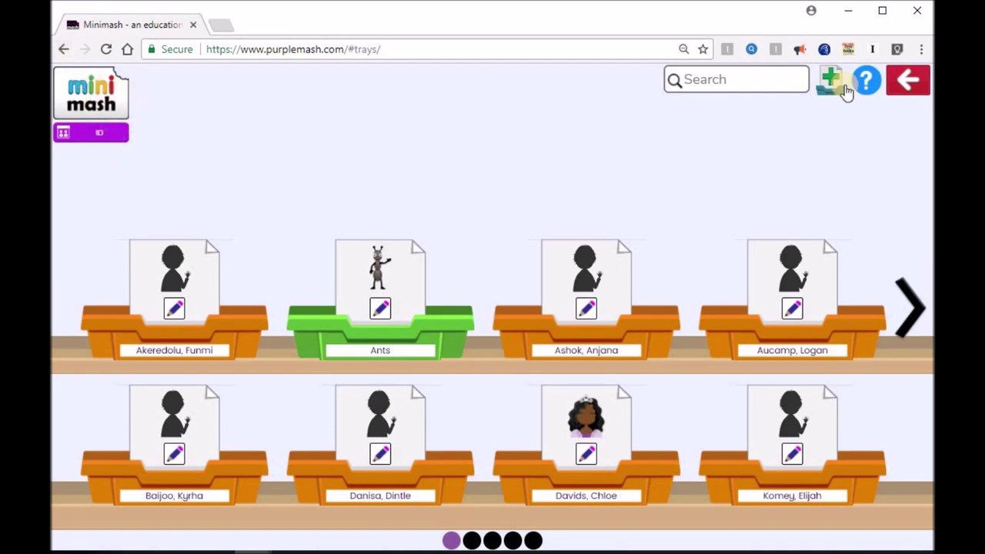
# View the first pupil's tray in class 1D, then leave the tray shelves for the Mini Mash classroom
pyautogui.click(182, 278)
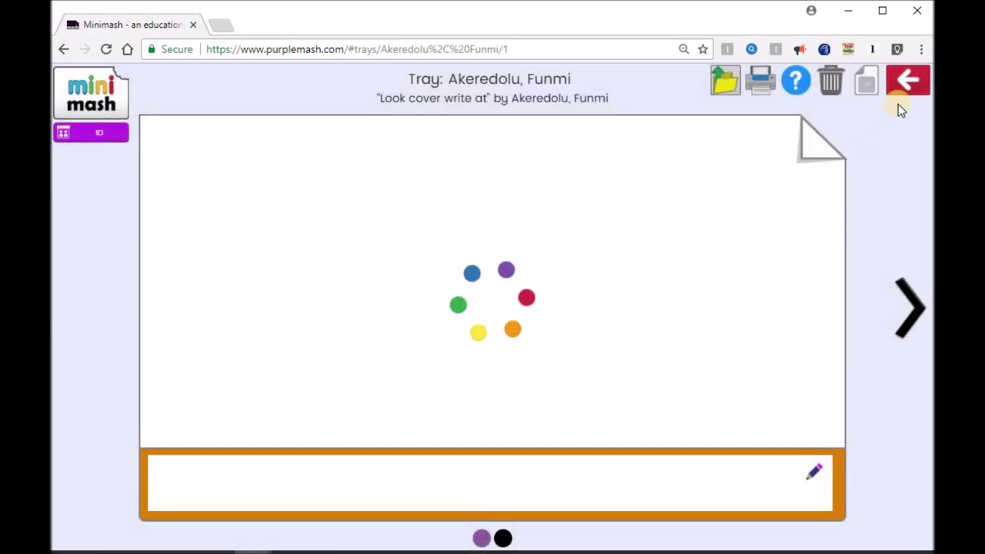
pyautogui.click(898, 93)
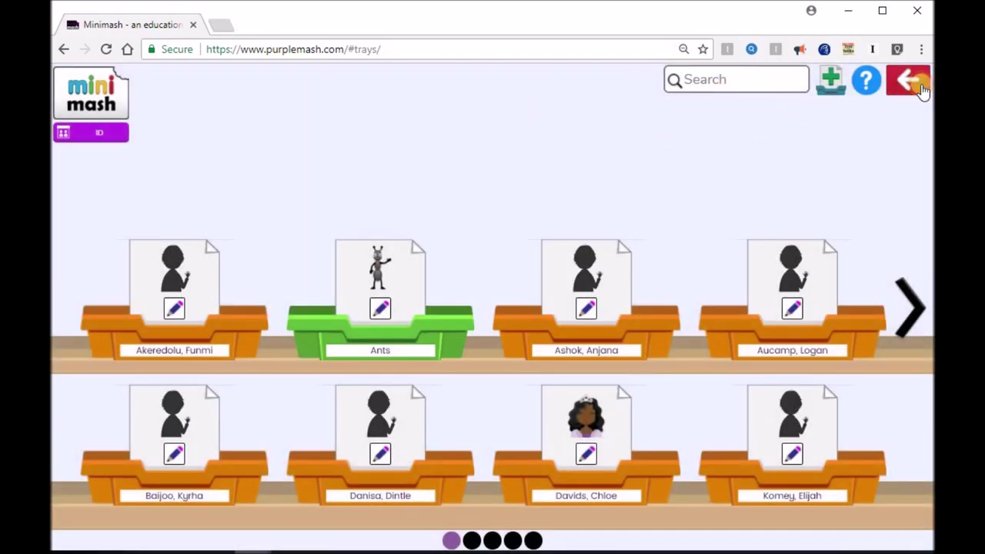
pyautogui.click(922, 87)
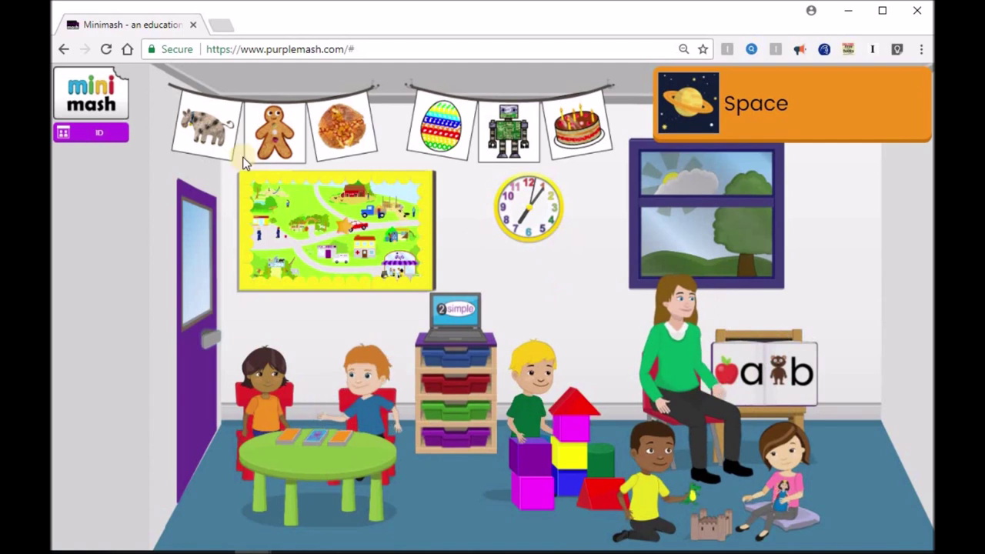
# Caption the My Animal texture activity from the classroom bunting "draw a lion" and save it to the Ants tray as Draw a Lion
pyautogui.click(225, 138)
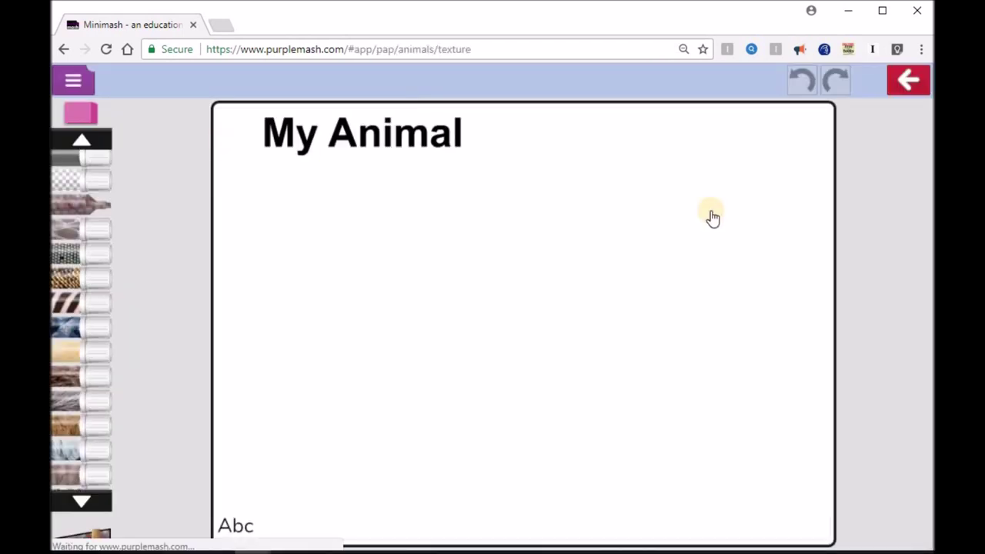
pyautogui.click(260, 529)
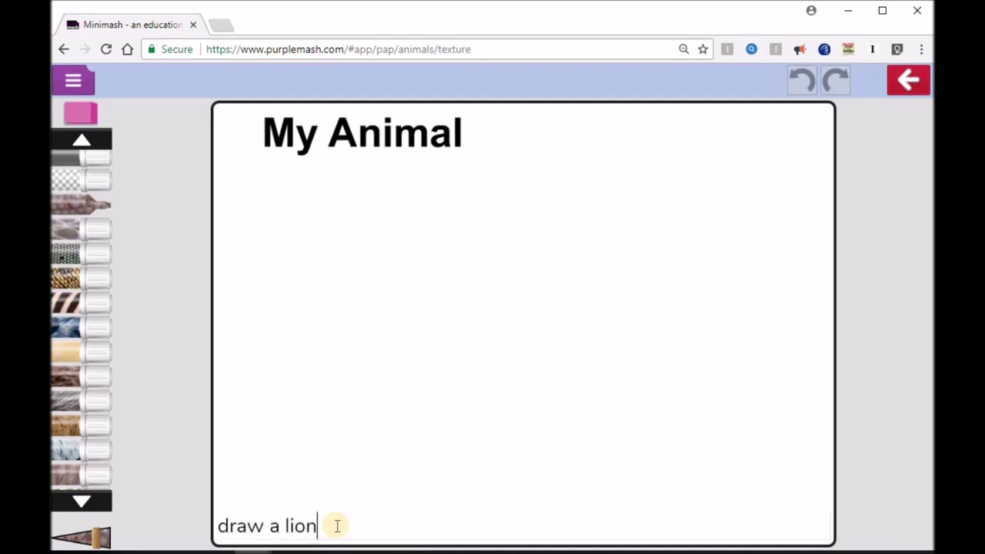
pyautogui.click(906, 82)
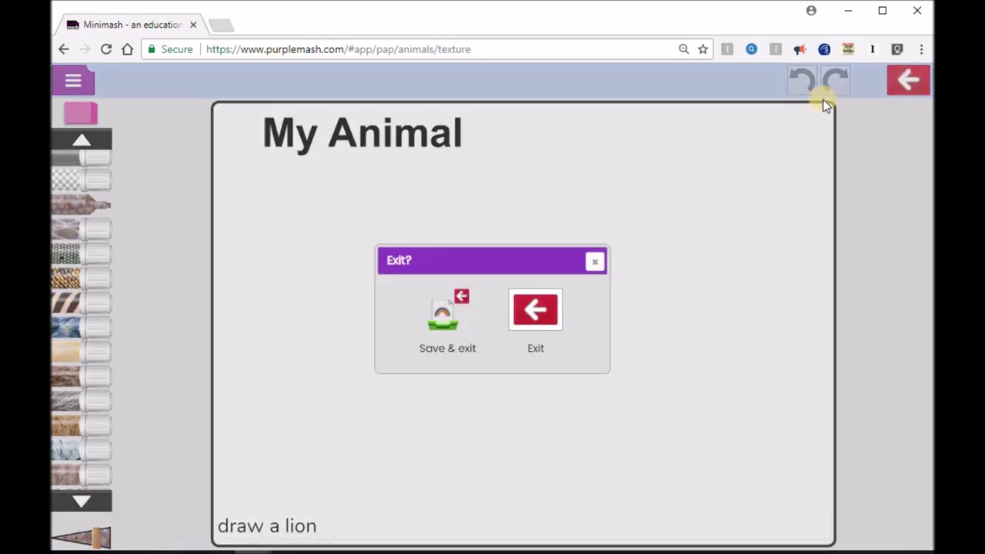
pyautogui.click(452, 322)
pyautogui.click(485, 345)
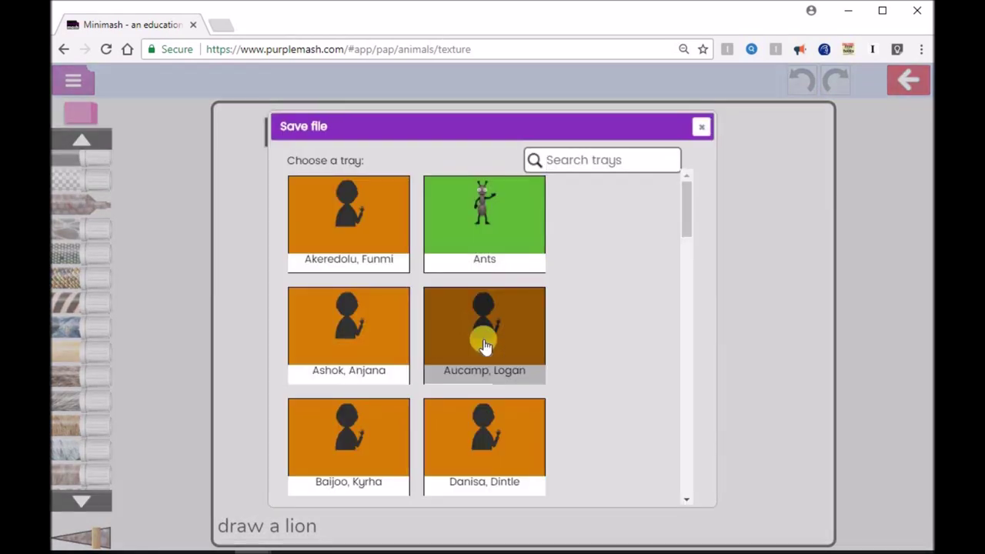
pyautogui.click(510, 232)
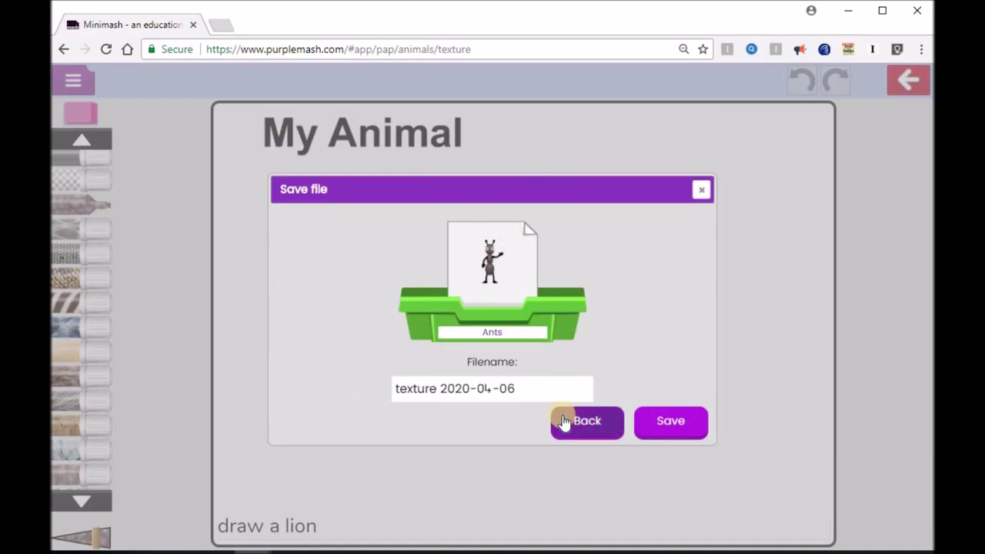
pyautogui.moveTo(543, 390); pyautogui.dragTo(336, 377)
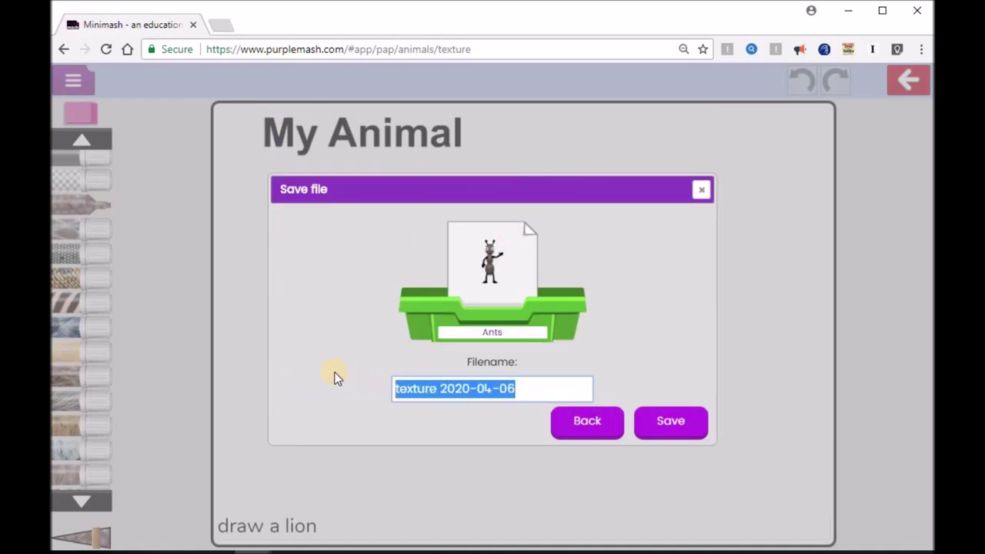
pyautogui.write('Draw a Lion')
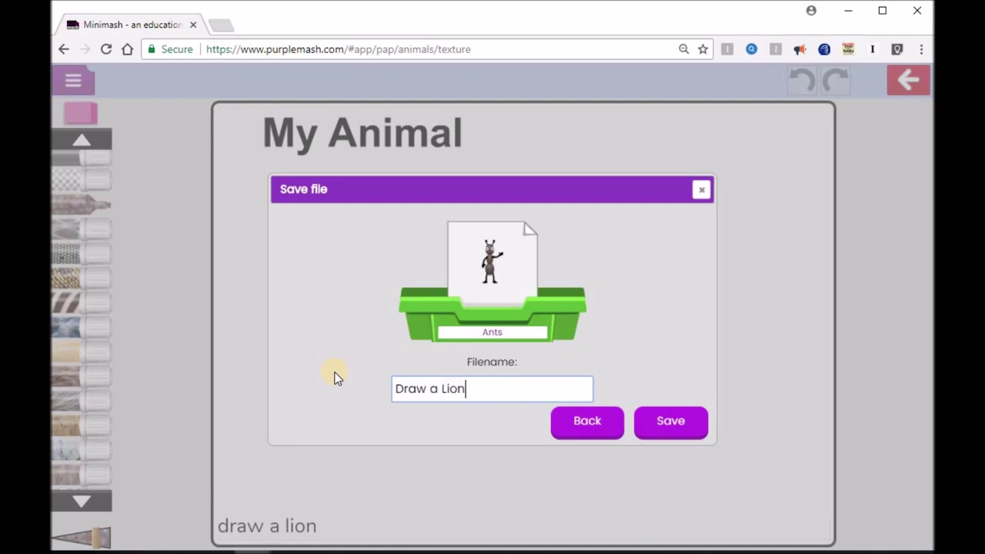
pyautogui.click(666, 431)
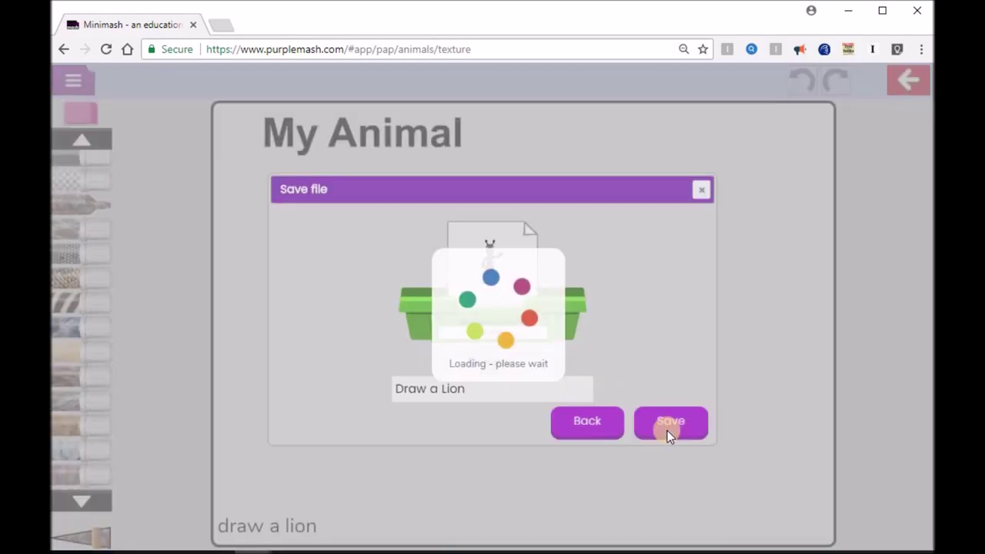
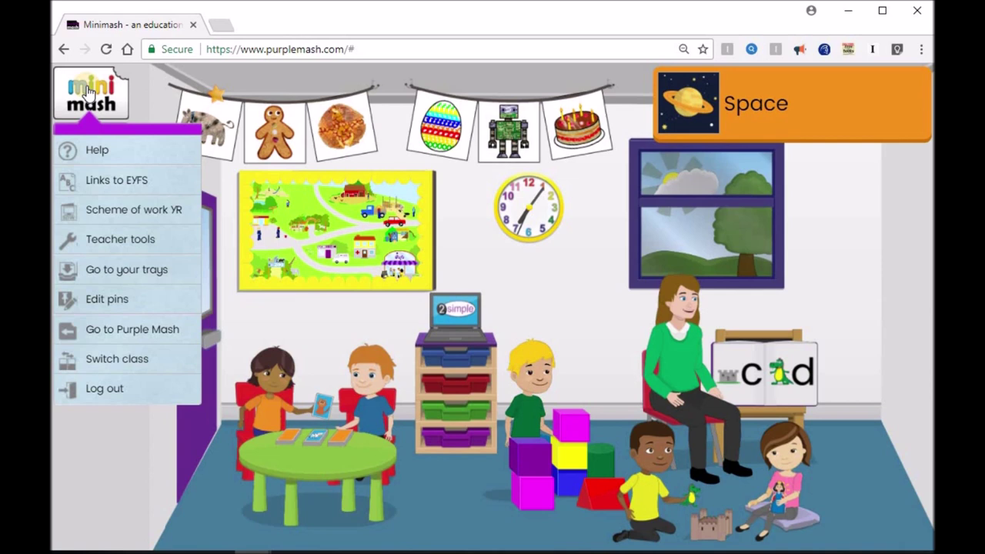
# Return to Purple Mash and impersonate the login of the class 1D pupil whose tray comes first on the shelves
pyautogui.click(105, 330)
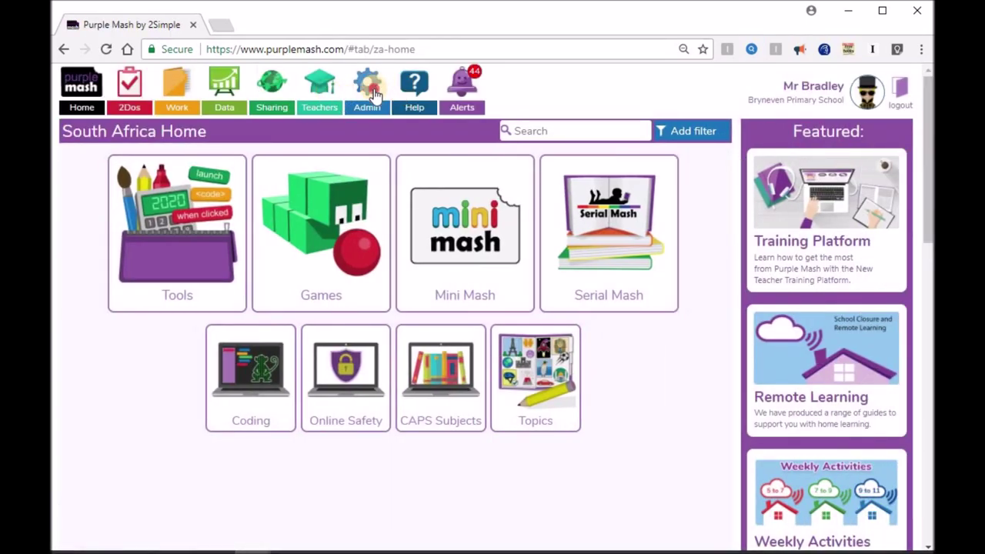
pyautogui.click(369, 85)
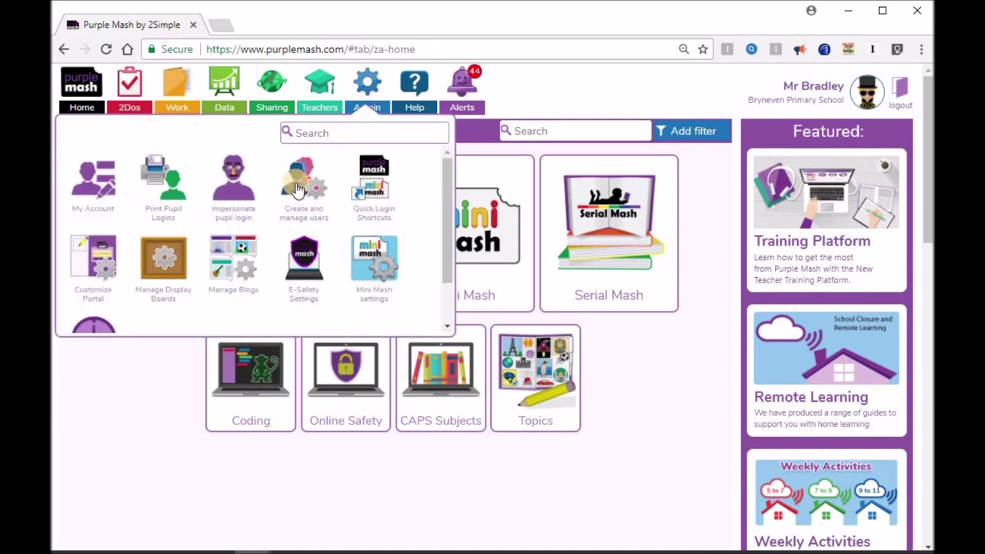
pyautogui.click(238, 188)
pyautogui.click(435, 185)
pyautogui.write('F')
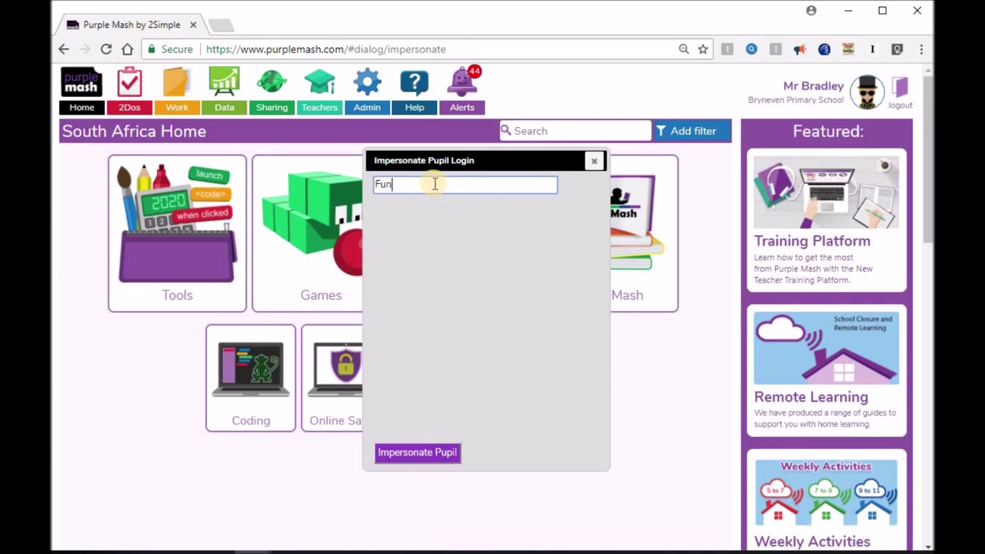
pyautogui.write('unm')
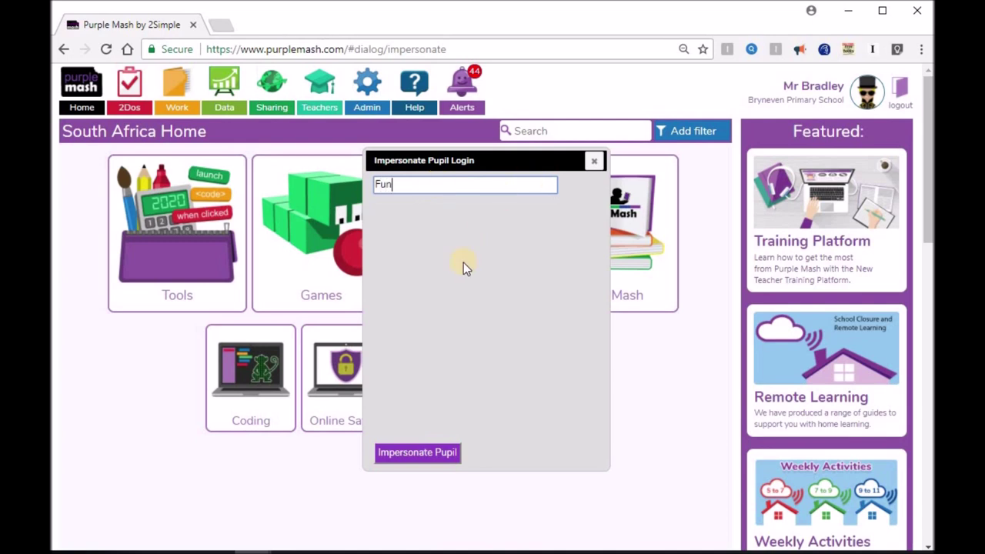
pyautogui.click(588, 210)
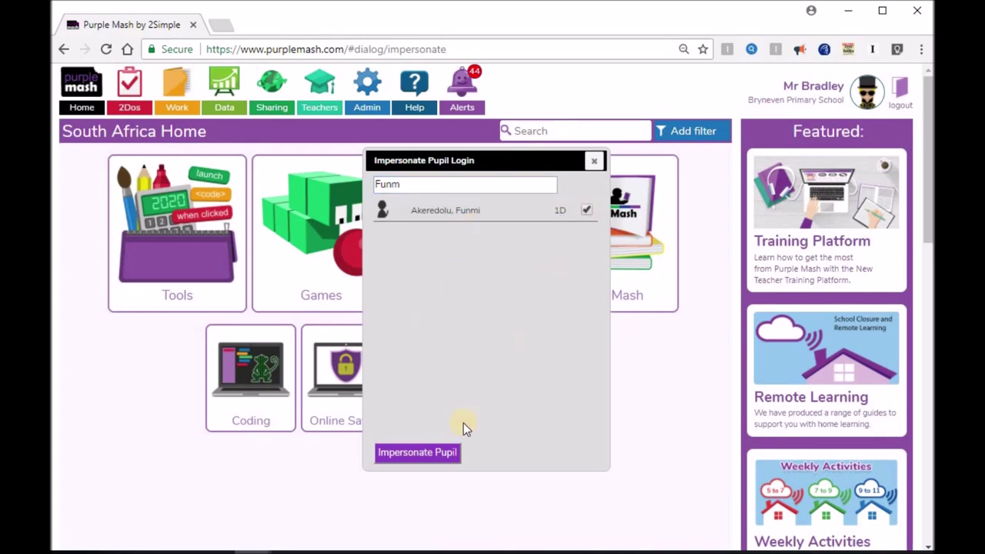
pyautogui.click(440, 452)
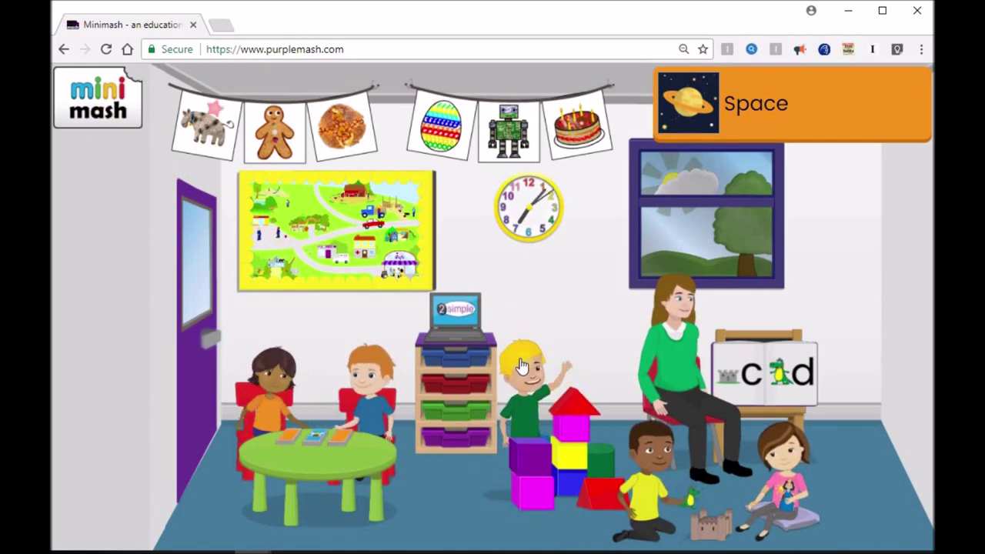
# Go to the pupil's trays, browse all the work in The dog tray and return to the shelves
pyautogui.click(463, 353)
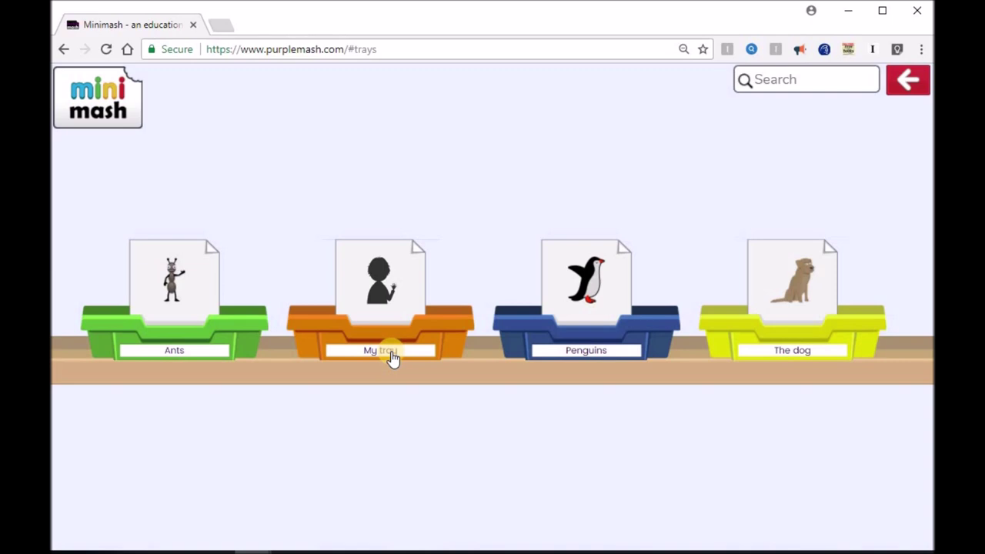
pyautogui.click(788, 321)
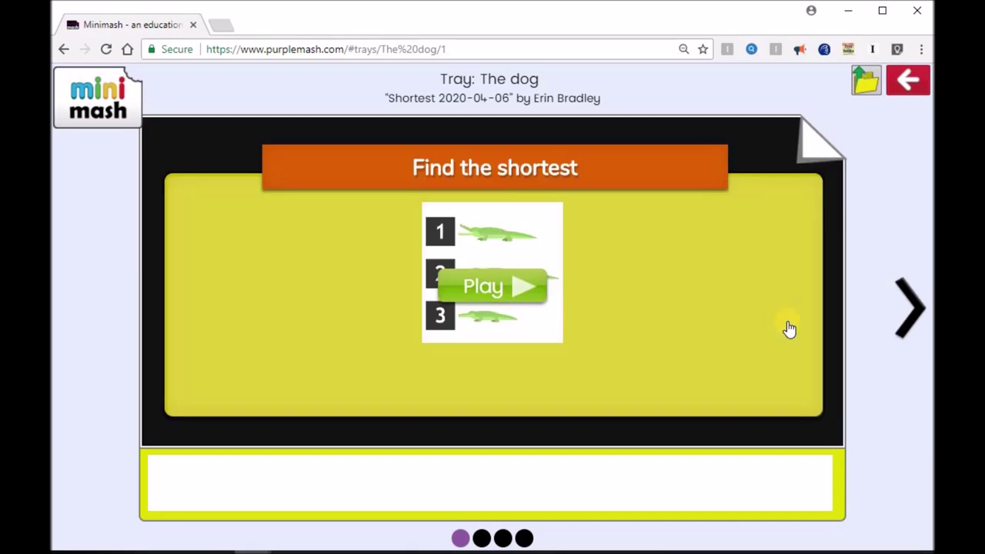
pyautogui.click(916, 311)
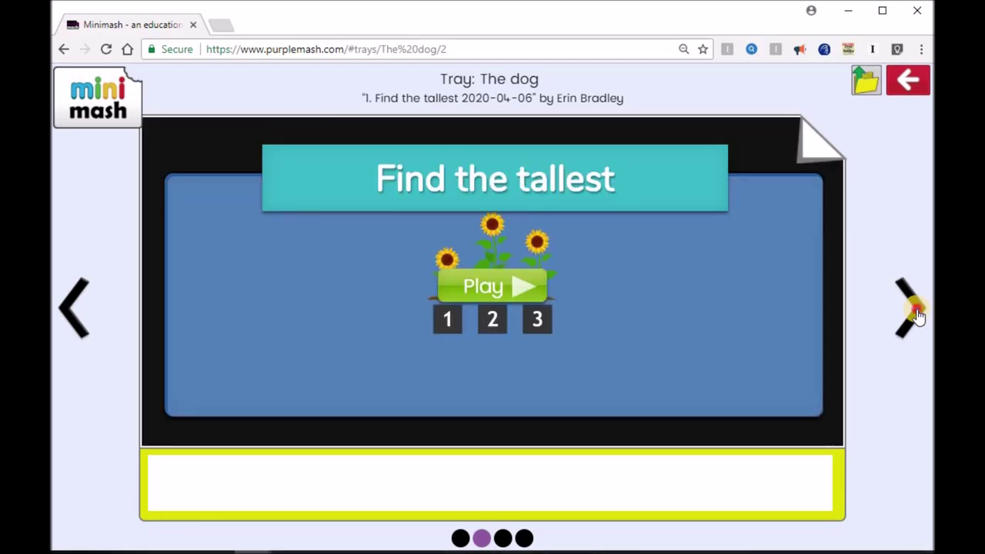
pyautogui.click(909, 308)
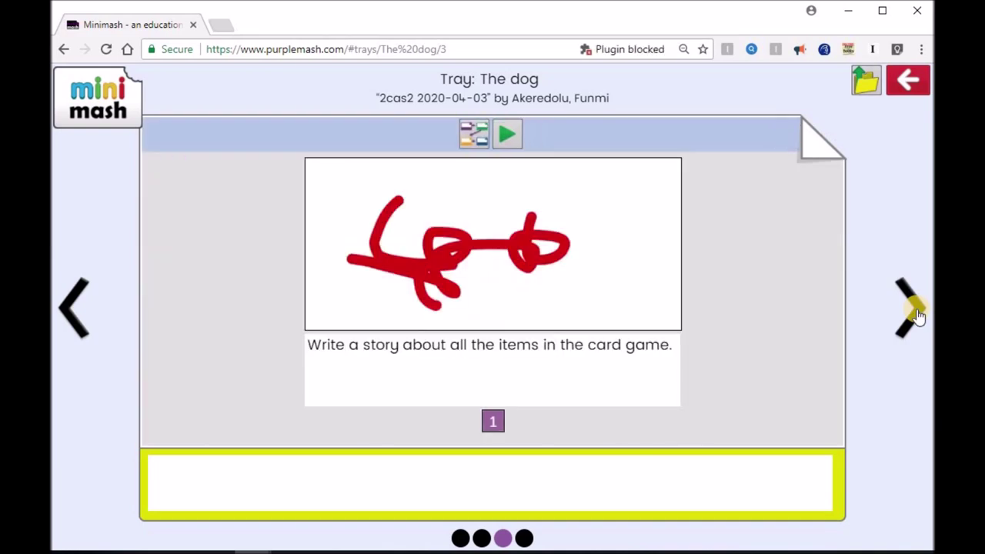
pyautogui.click(915, 311)
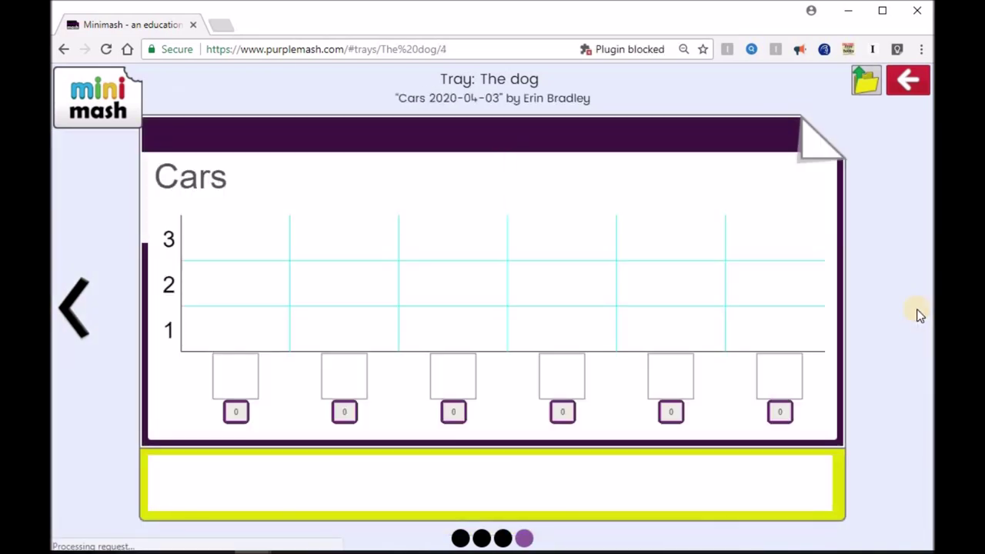
pyautogui.click(65, 317)
pyautogui.click(910, 85)
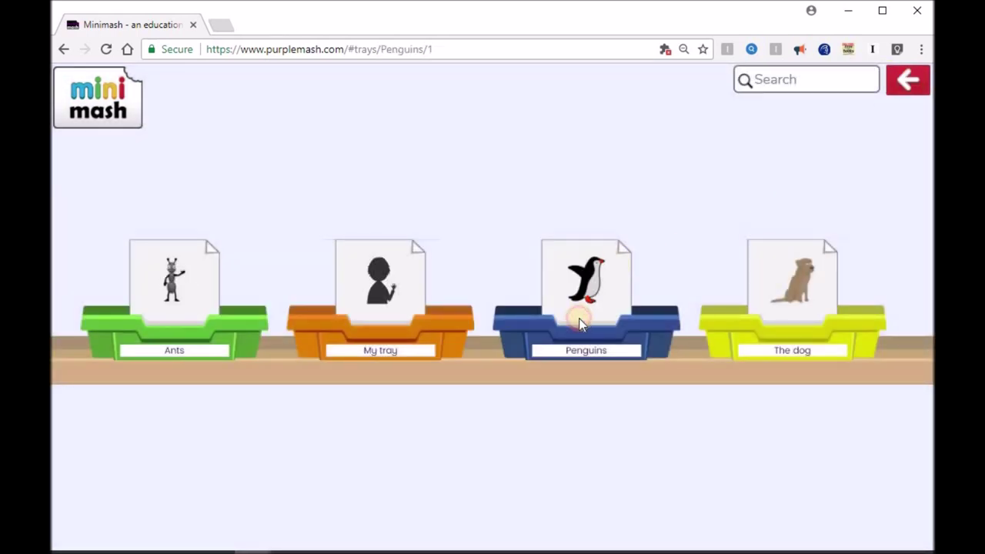
# Browse through all the files in the Penguins tray and return to the tray shelves
pyautogui.click(581, 323)
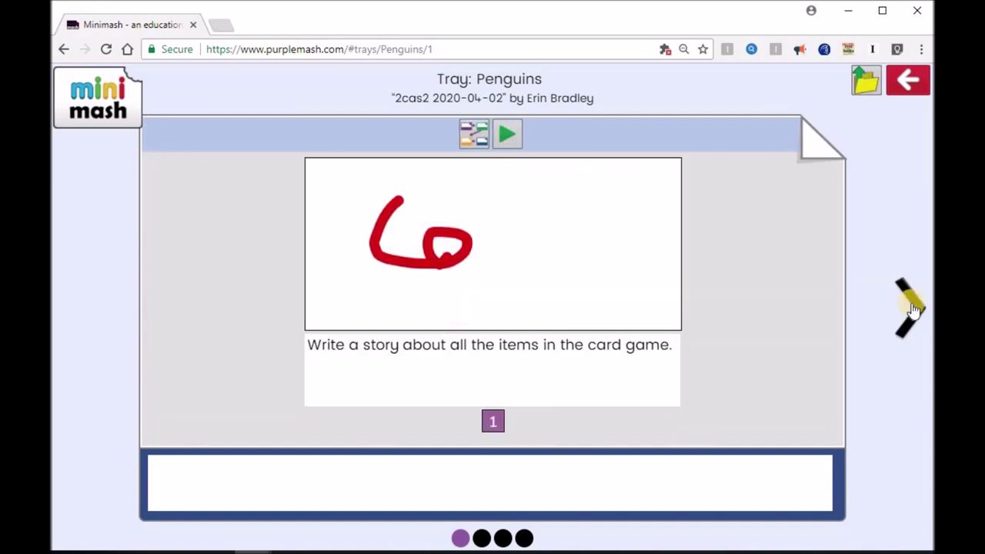
pyautogui.click(916, 310)
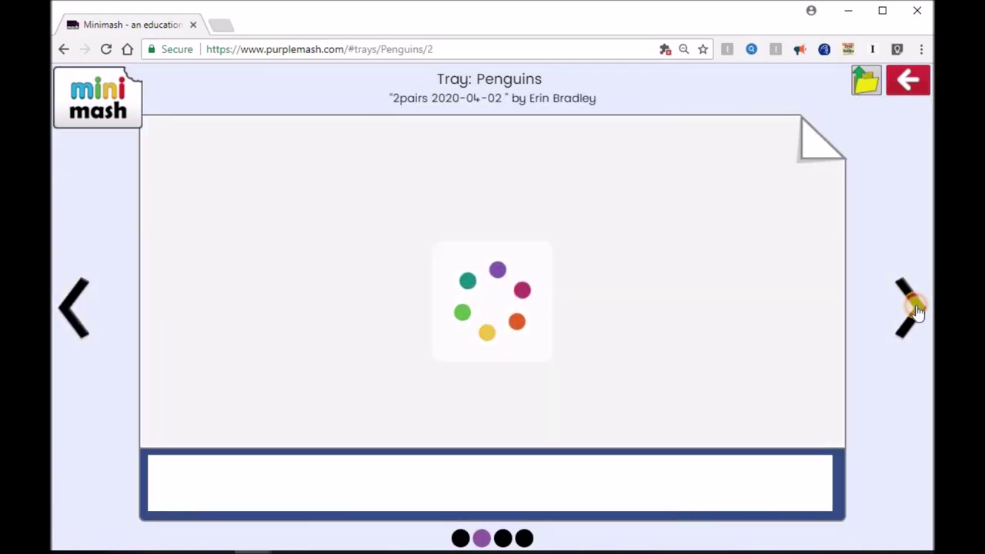
pyautogui.click(916, 309)
pyautogui.click(916, 309)
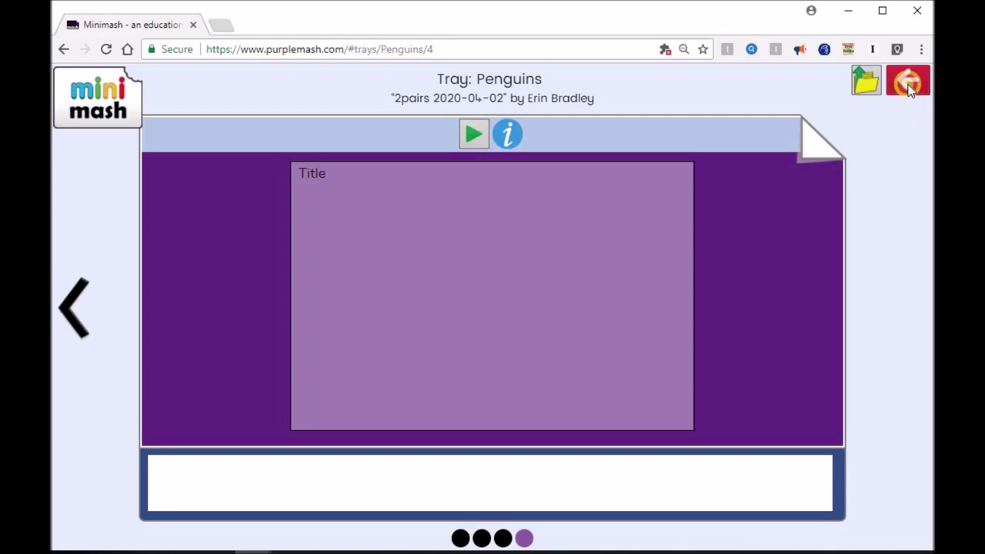
pyautogui.click(908, 80)
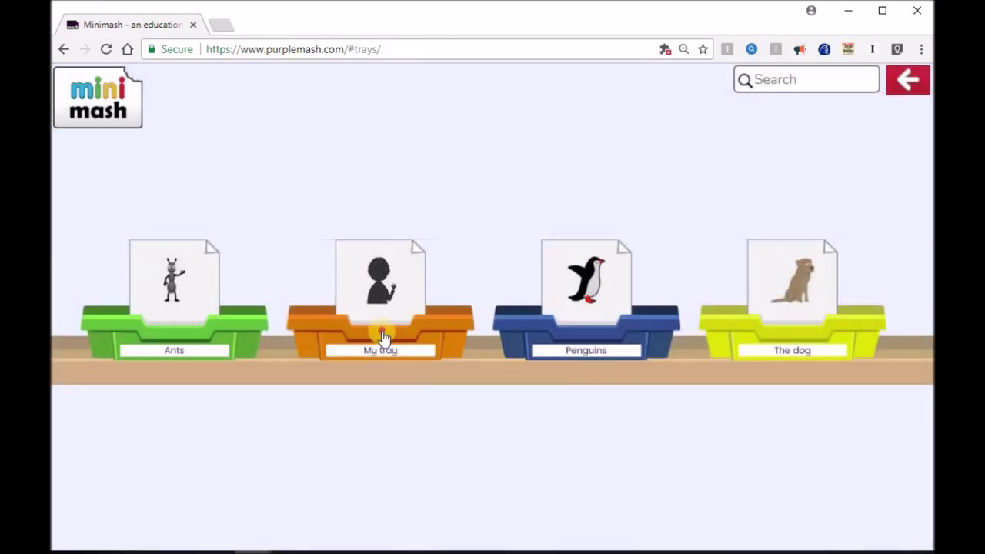
# View both pieces of work in the pupil's own My tray and go back to the shelves
pyautogui.click(383, 337)
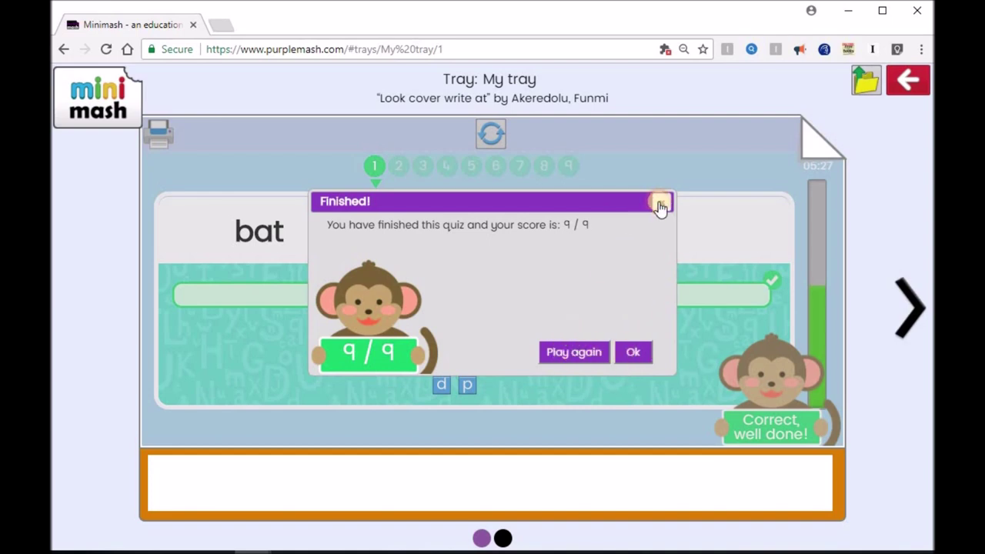
pyautogui.click(502, 539)
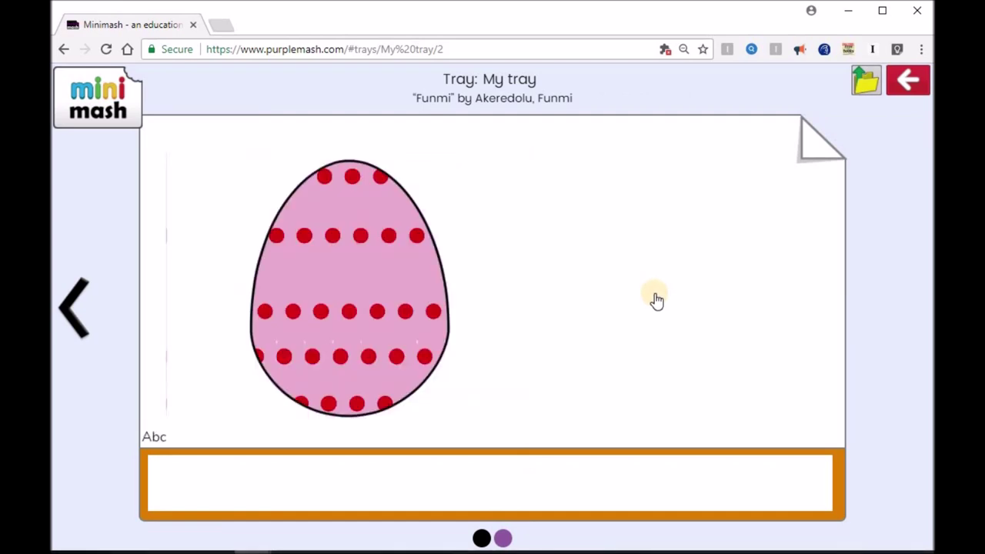
pyautogui.click(910, 80)
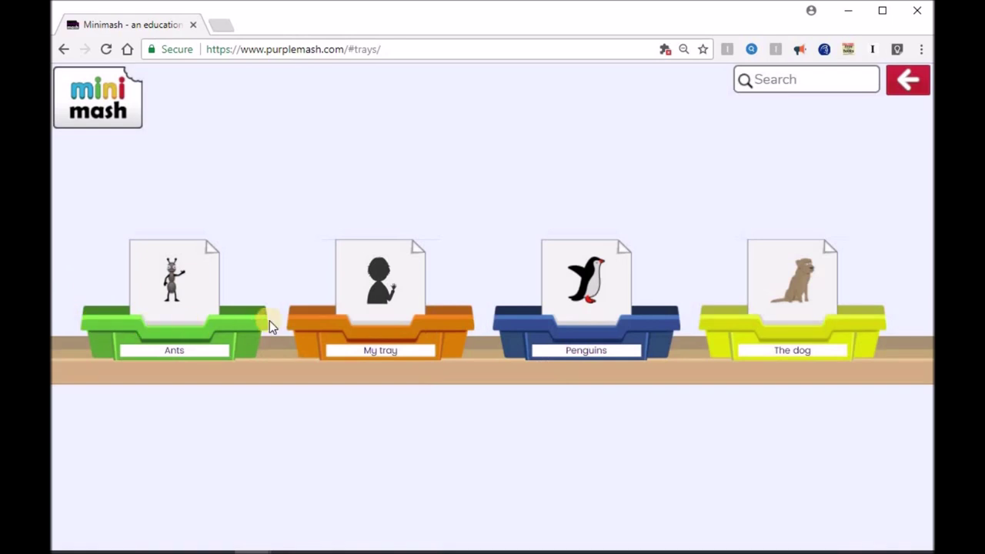
# Check the Draw a Lion activity and the jigsaw in the Ants tray, then return to the shelves
pyautogui.click(170, 324)
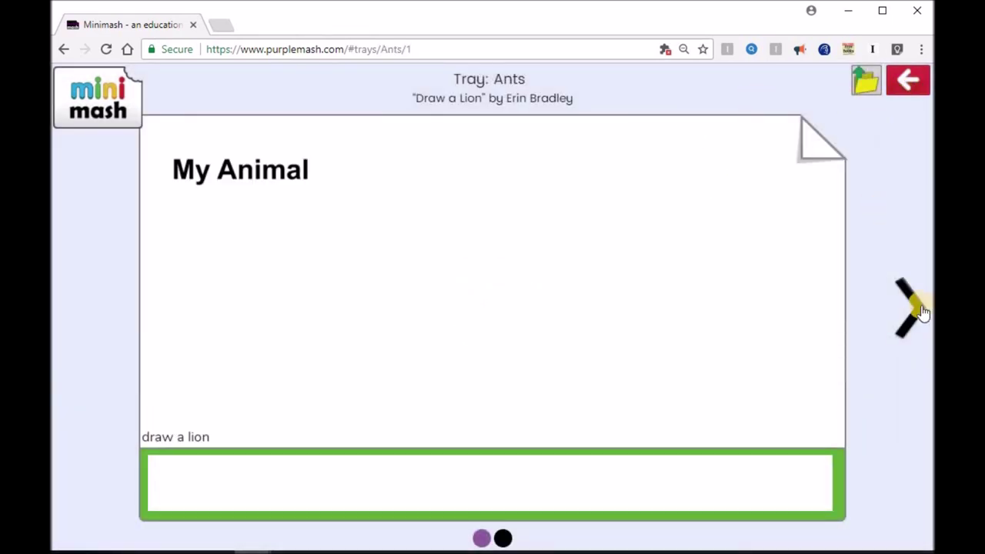
pyautogui.click(916, 307)
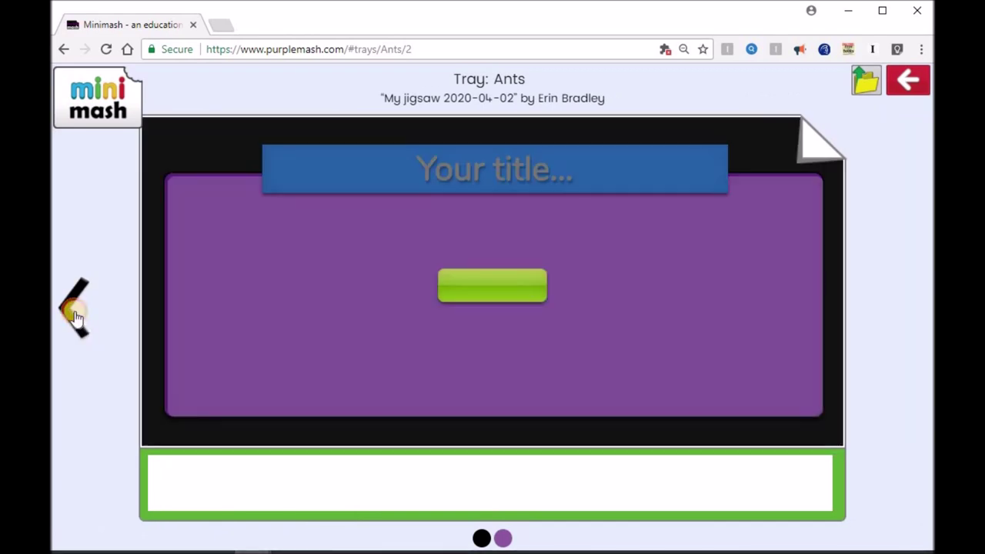
pyautogui.click(75, 312)
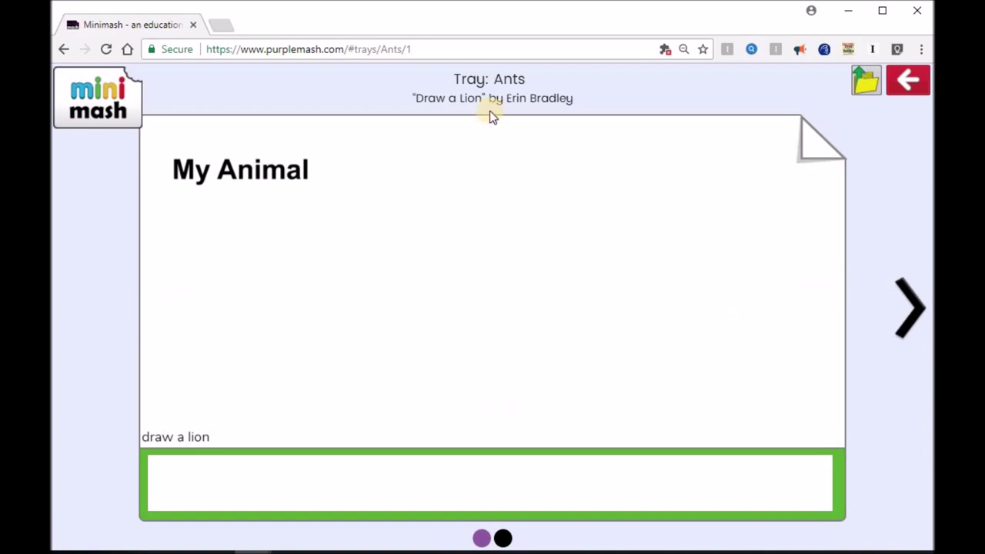
pyautogui.click(918, 85)
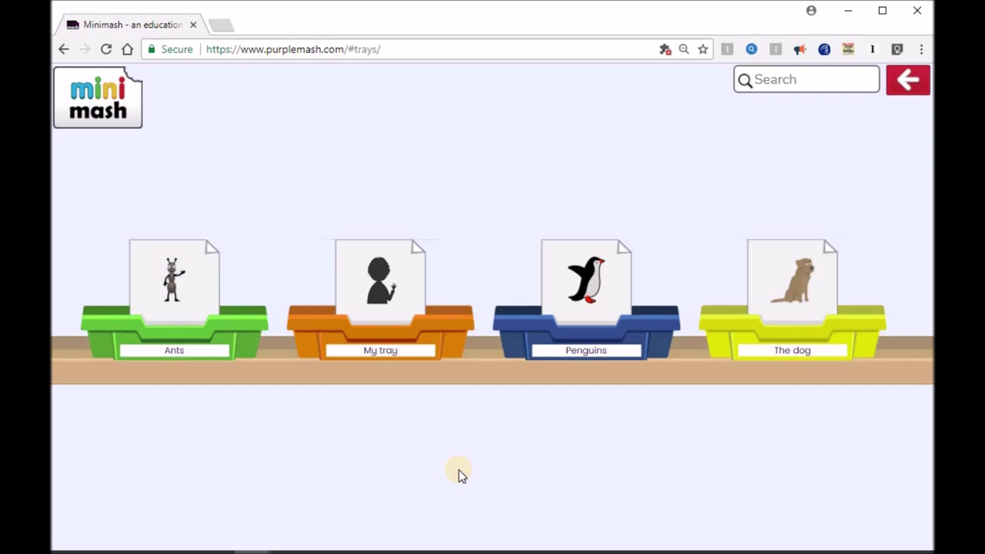
# Leave the tray shelves for the classroom, look at the outdoor area and come back indoors
pyautogui.click(896, 95)
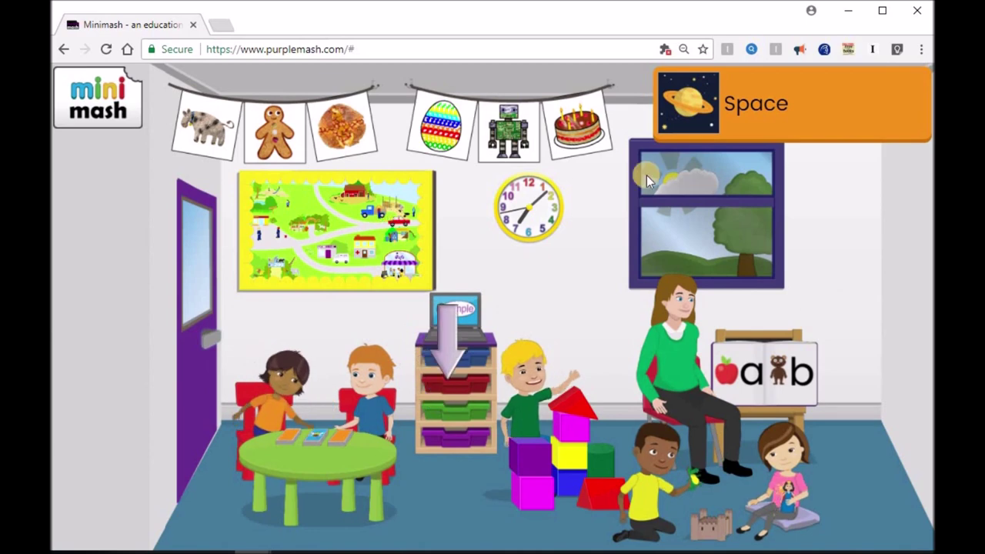
pyautogui.click(194, 355)
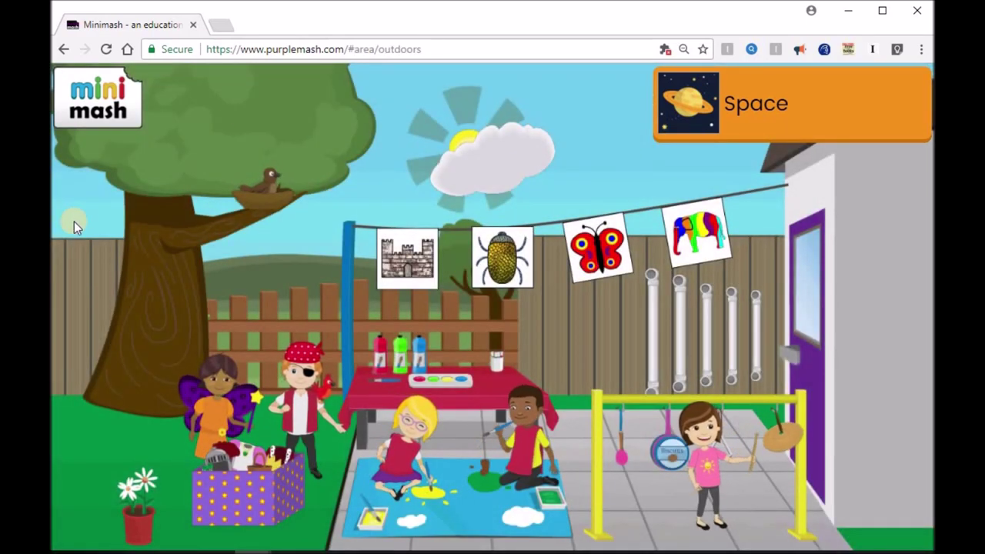
pyautogui.click(807, 337)
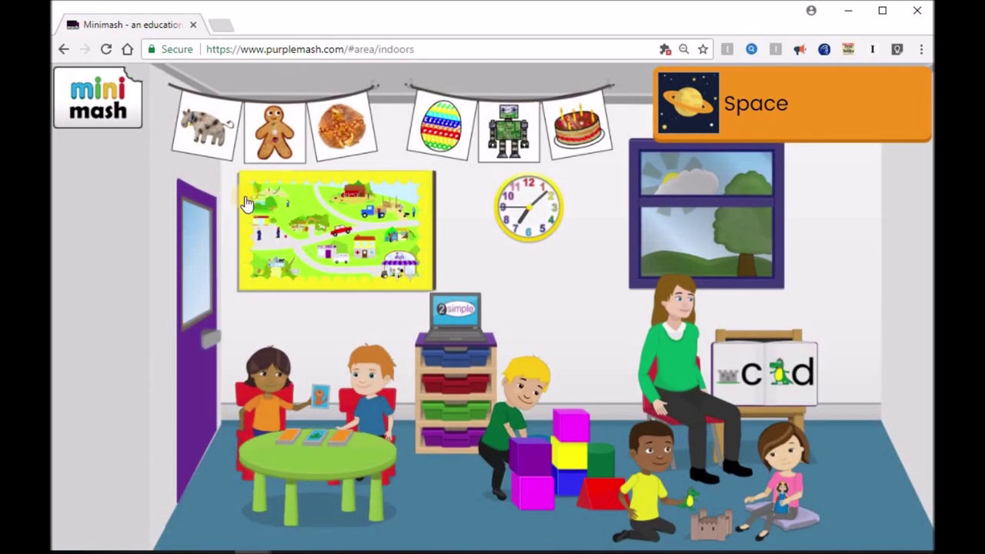
# Leave the pupil's Mini Mash session and check the class tree in the Mini Mash settings, then close the settings
pyautogui.click(108, 100)
pyautogui.click(110, 191)
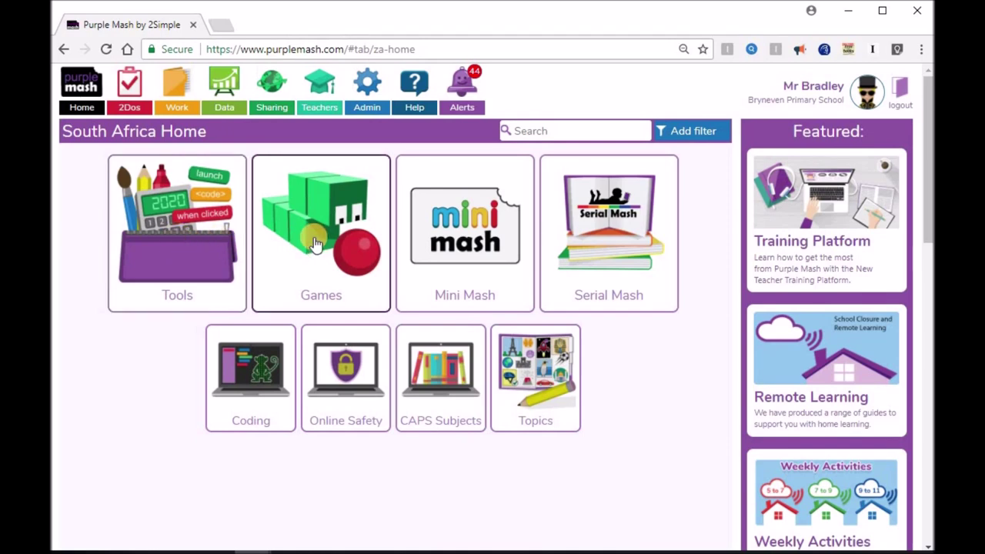
pyautogui.click(471, 267)
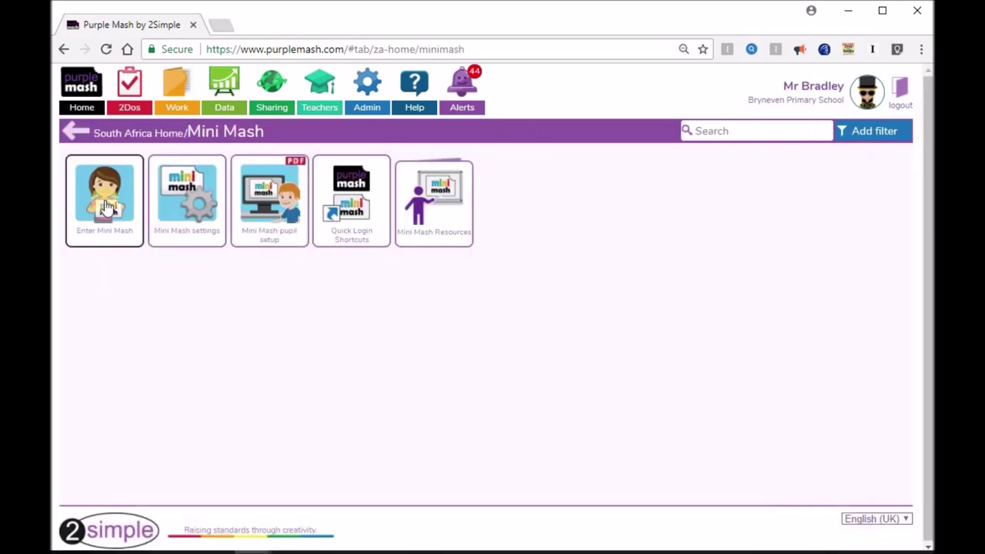
pyautogui.click(170, 204)
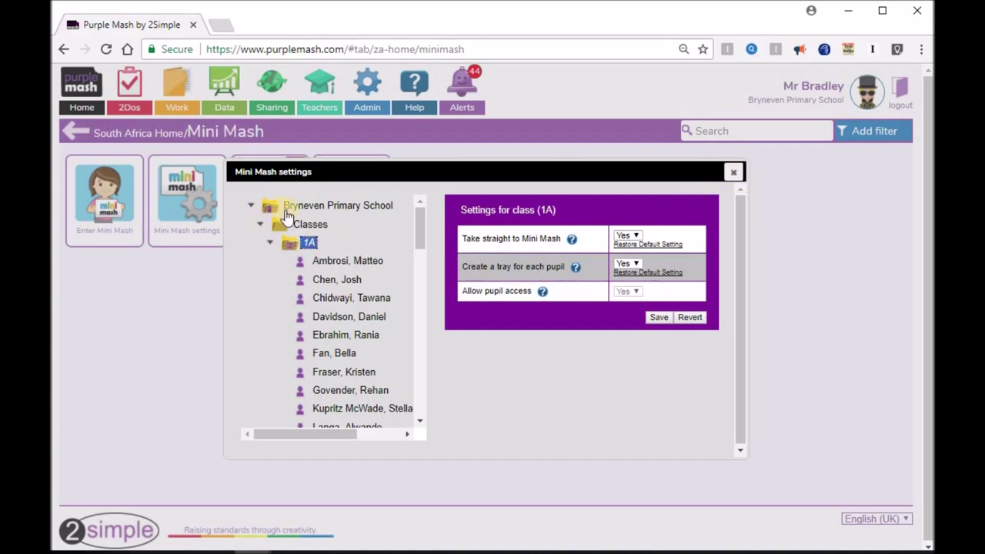
pyautogui.click(257, 225)
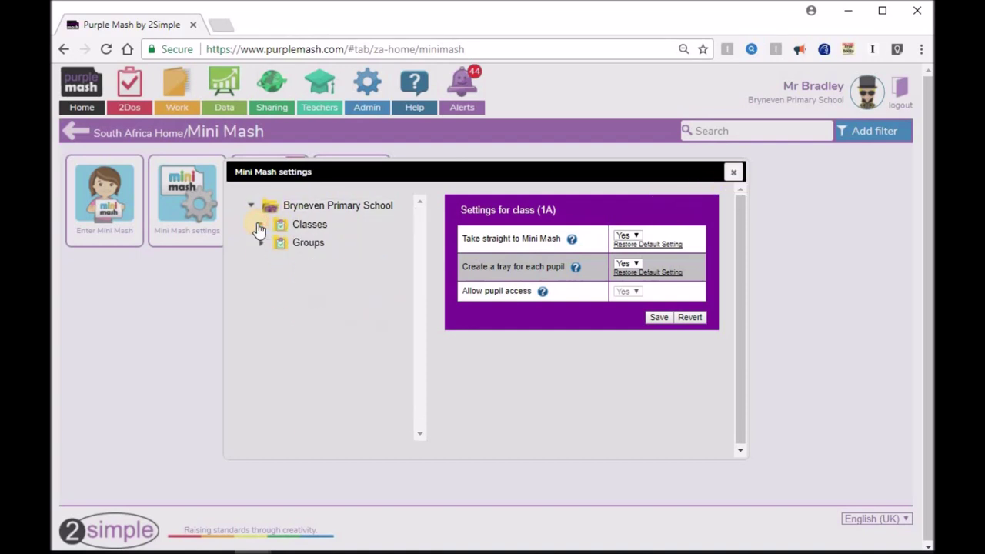
pyautogui.click(733, 172)
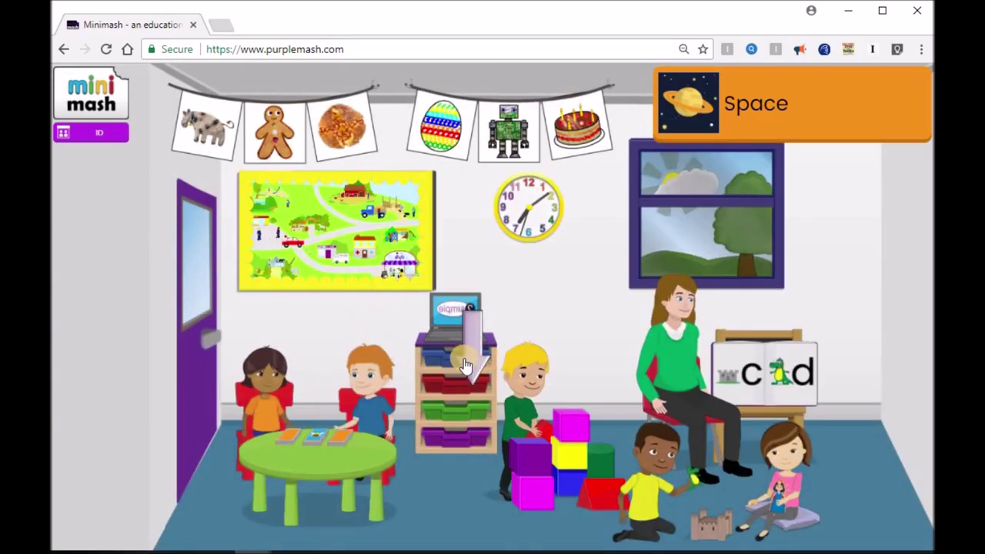
# Go to the teacher's view of the trays and browse both pieces of work in the first pupil's tray
pyautogui.click(453, 351)
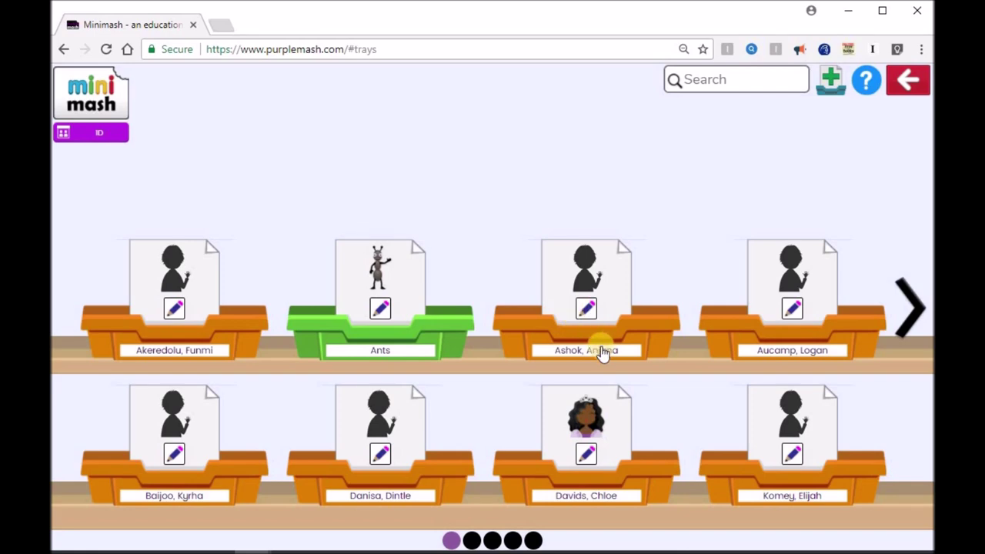
pyautogui.click(209, 341)
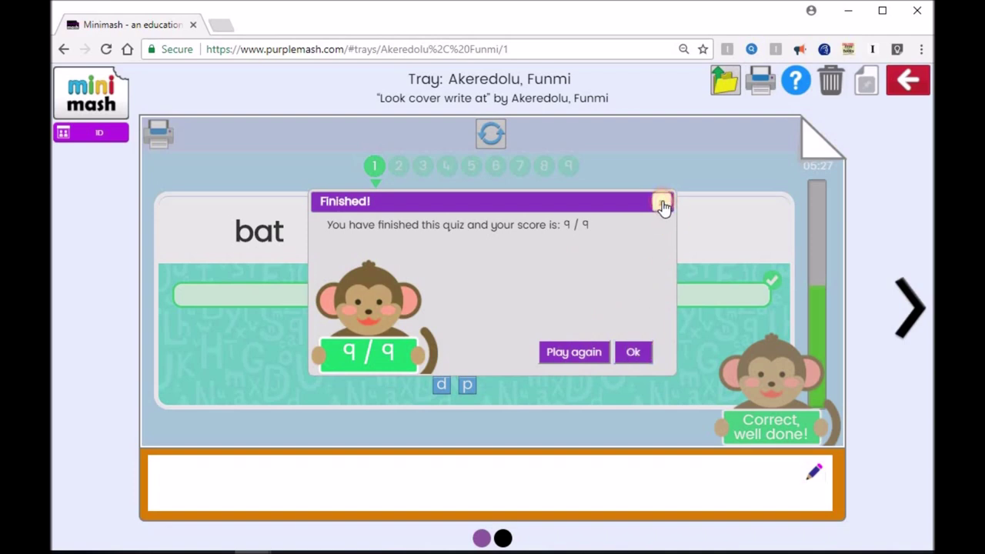
pyautogui.click(505, 538)
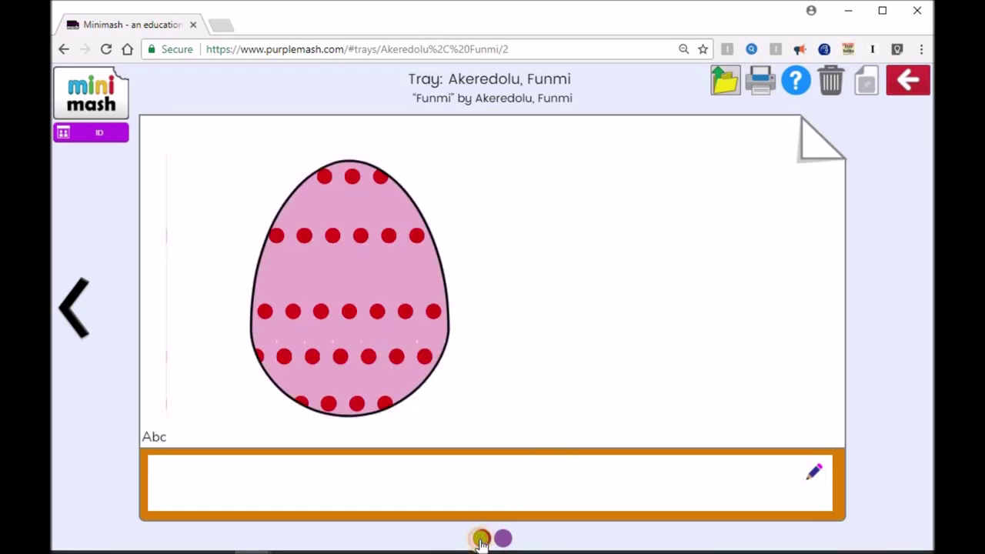
pyautogui.click(481, 539)
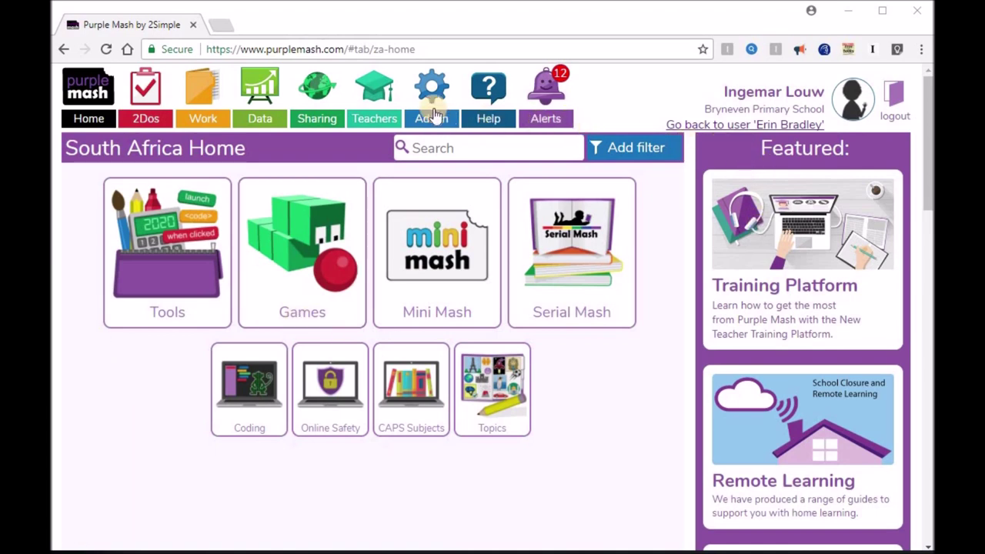
# Open the Mini Mash settings in the impersonated teacher's account
pyautogui.click(440, 237)
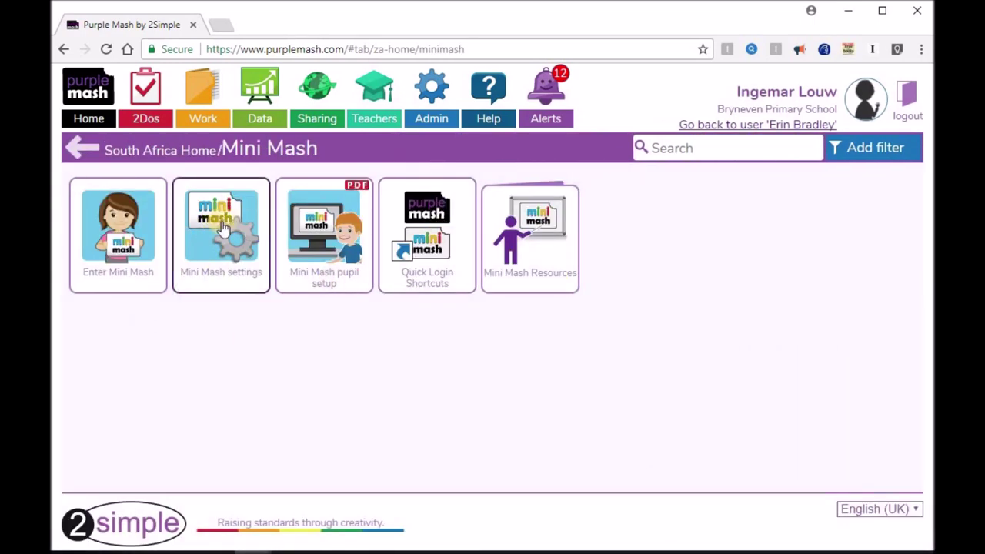
pyautogui.click(246, 230)
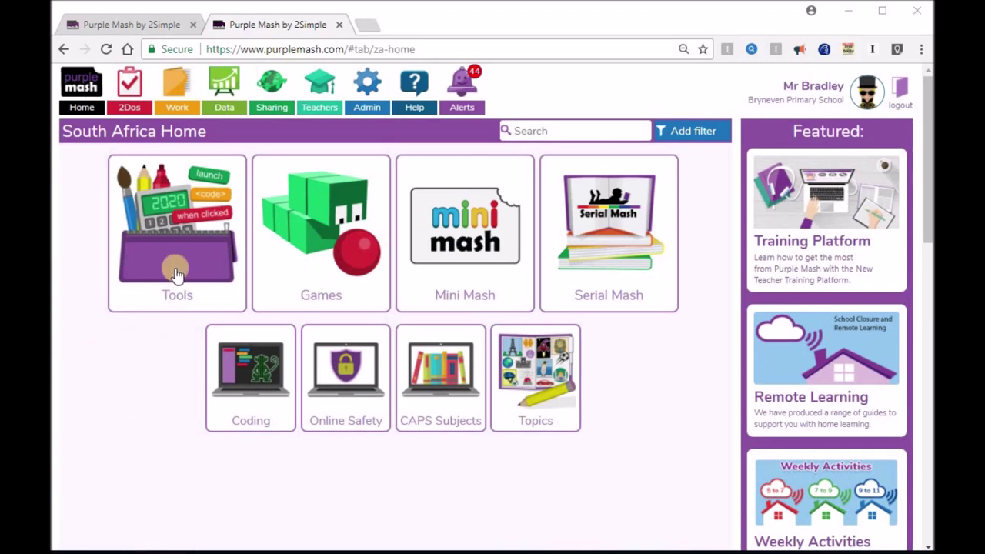
# Enter Mini Mash from the teacher's own account and open the Draw a Lion activity in the Ants tray
pyautogui.click(477, 264)
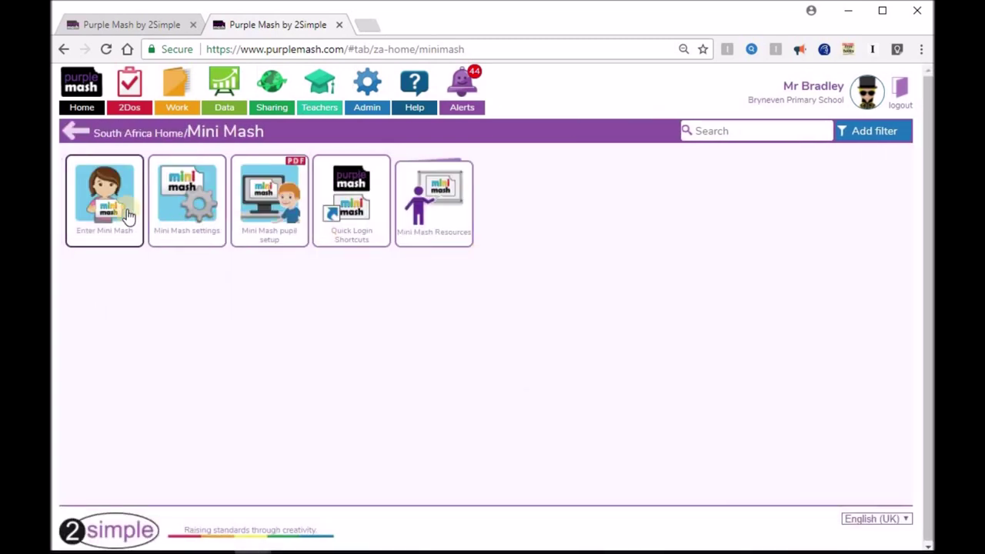
pyautogui.click(129, 217)
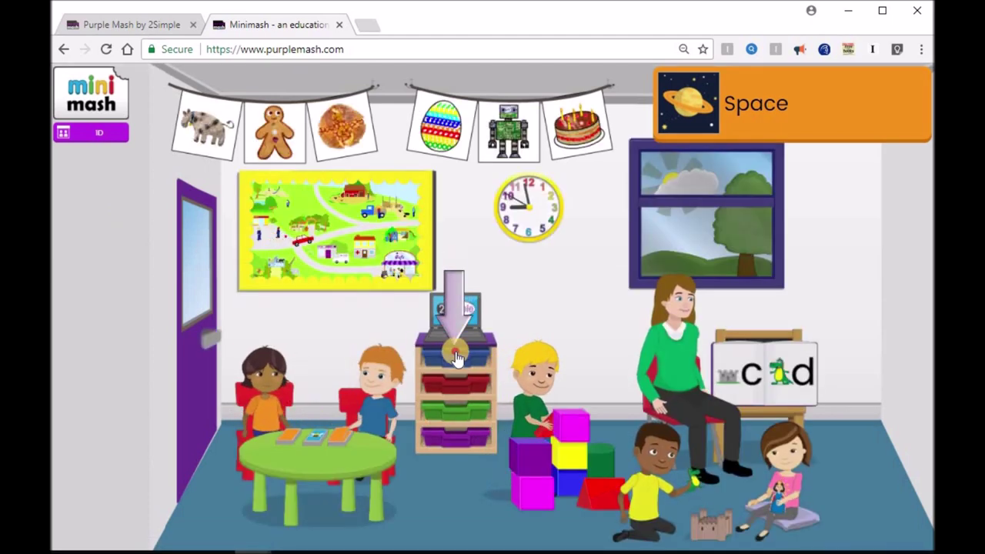
pyautogui.click(456, 354)
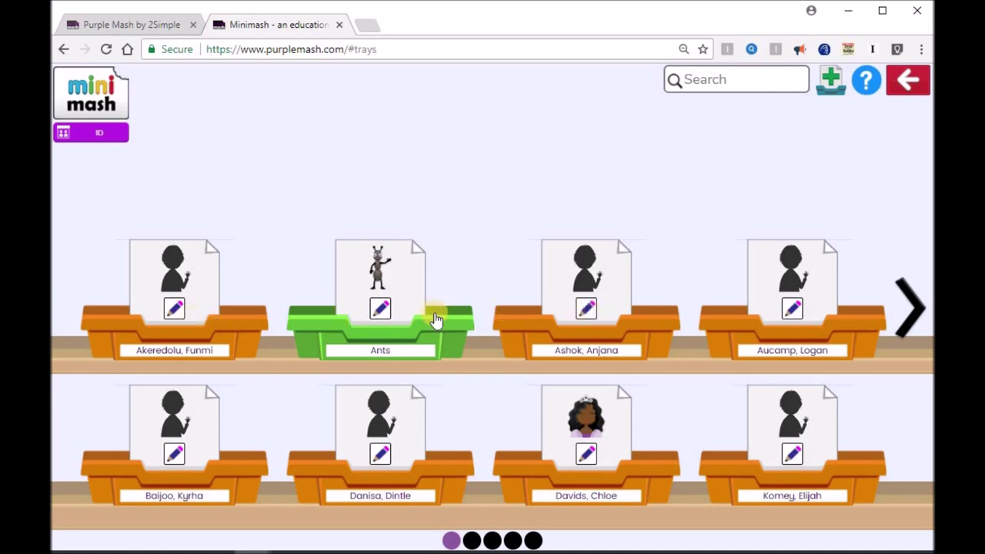
pyautogui.click(392, 268)
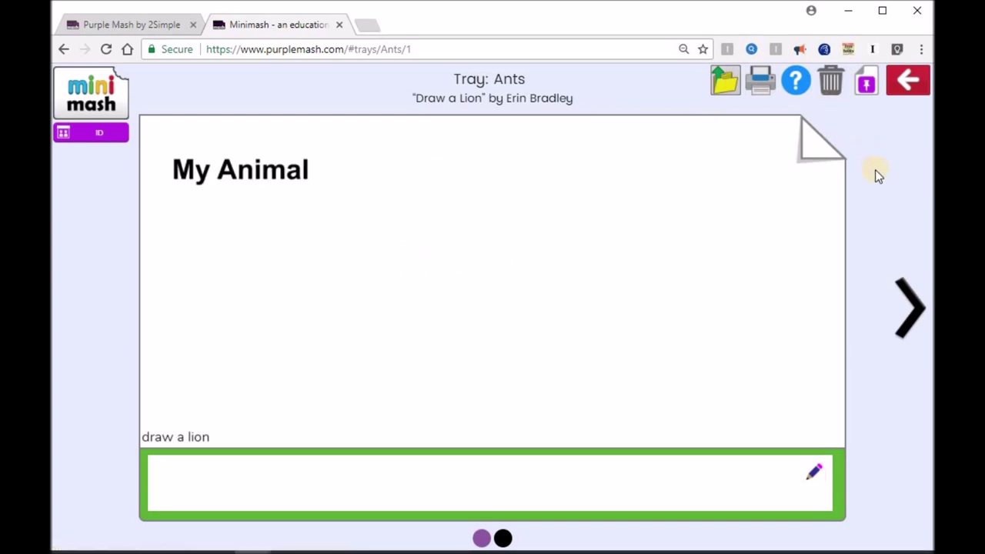
# Comment "well done!" with a green star on the Draw a Lion activity and return to the tray shelves
pyautogui.click(813, 471)
pyautogui.click(243, 465)
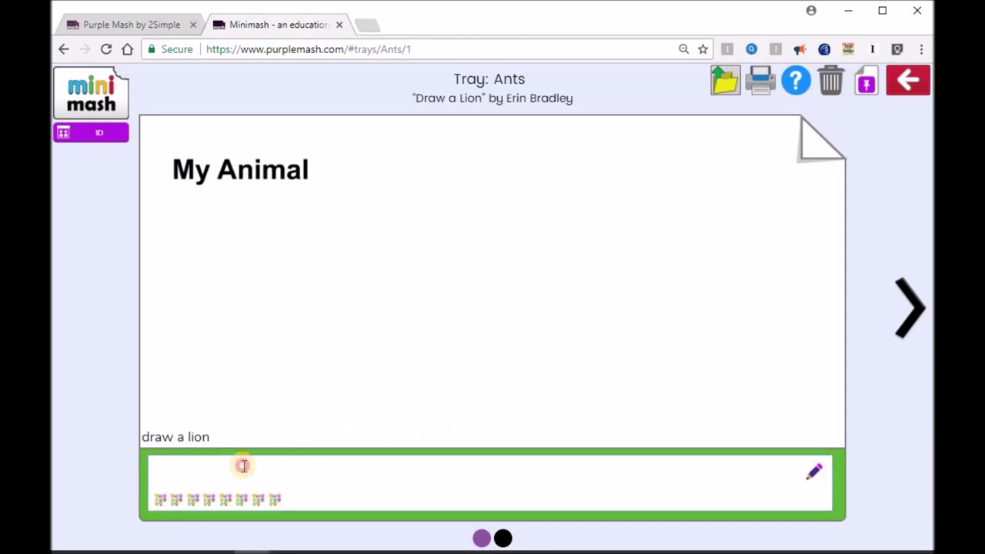
pyautogui.write('well done')
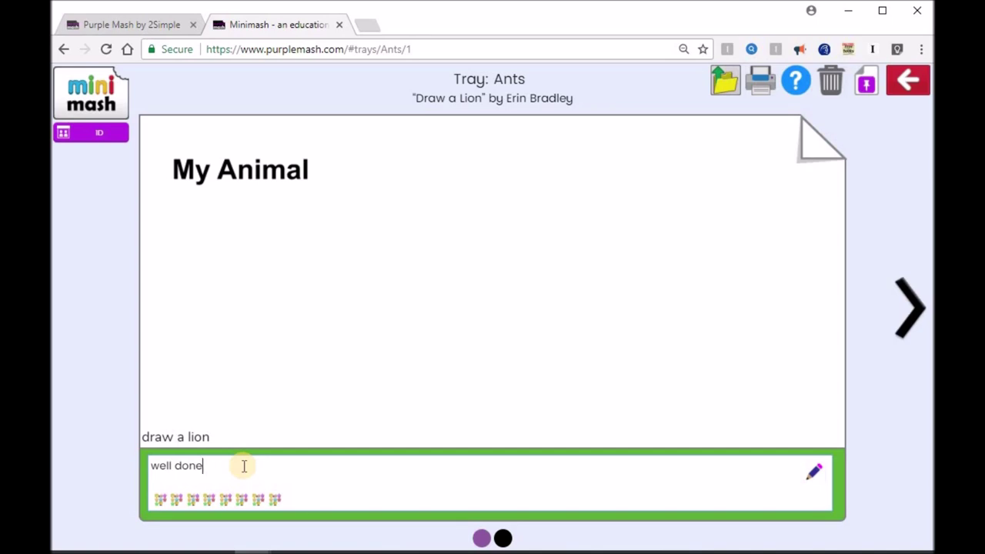
pyautogui.write('!')
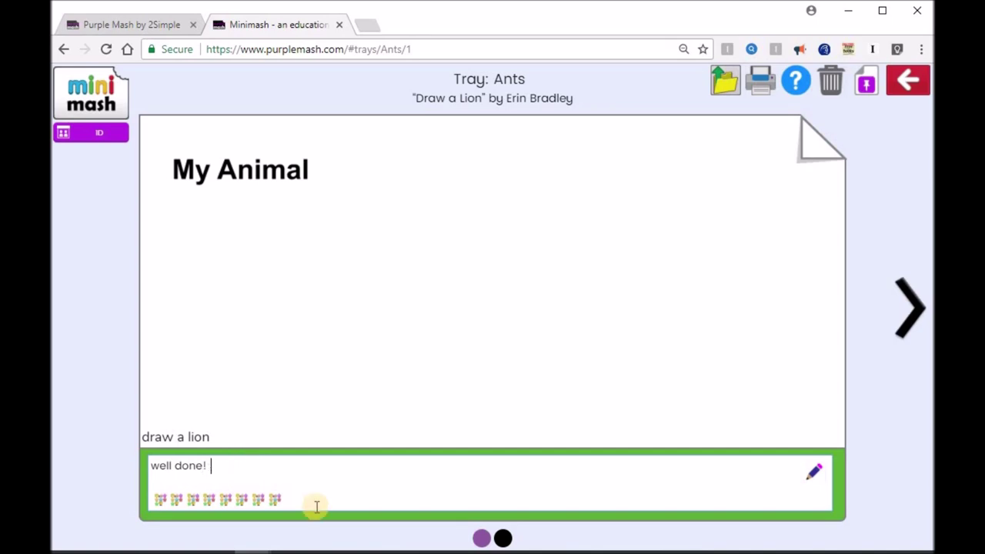
pyautogui.click(258, 500)
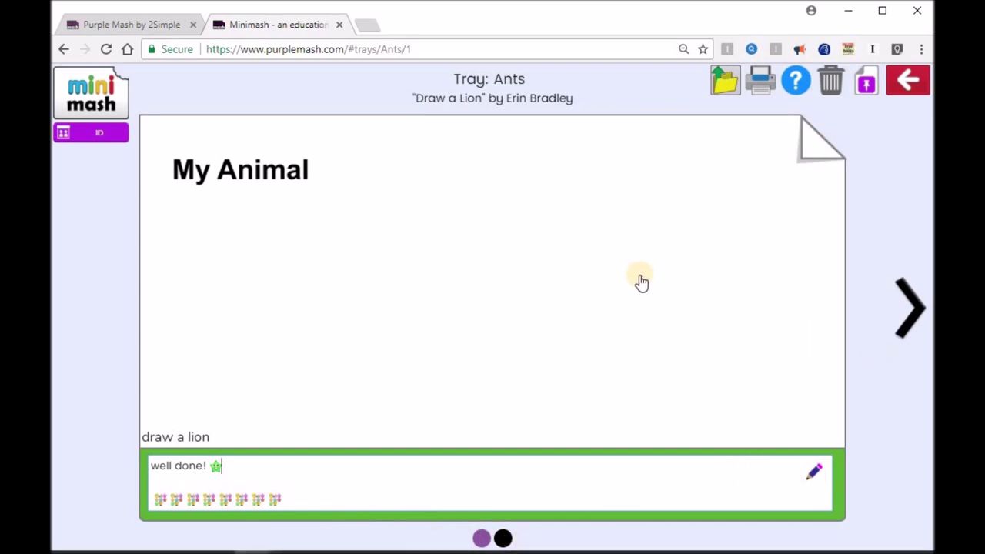
pyautogui.click(902, 83)
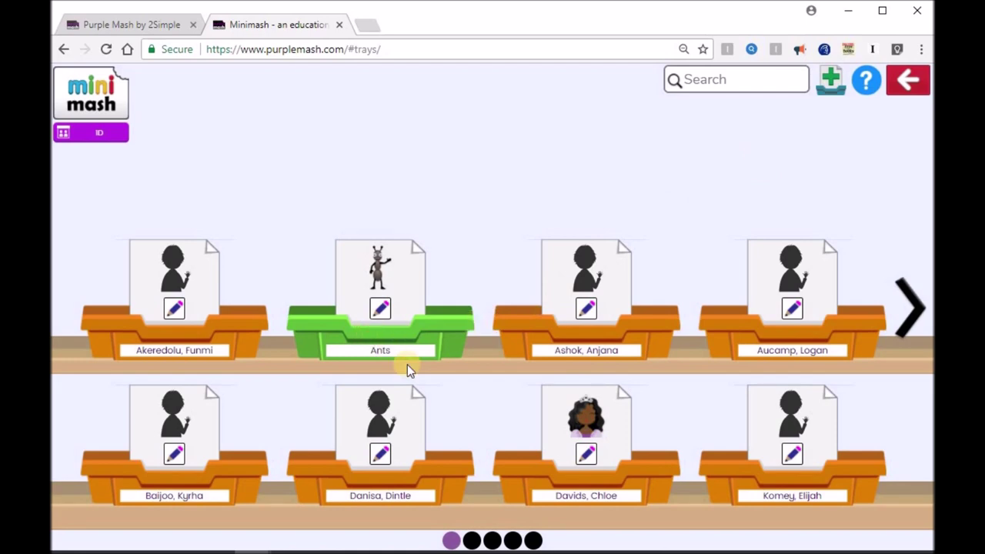
# Check the individual pupil's tray beside the Ants tray, then leave Mini Mash for the Purple Mash home page
pyautogui.click(581, 337)
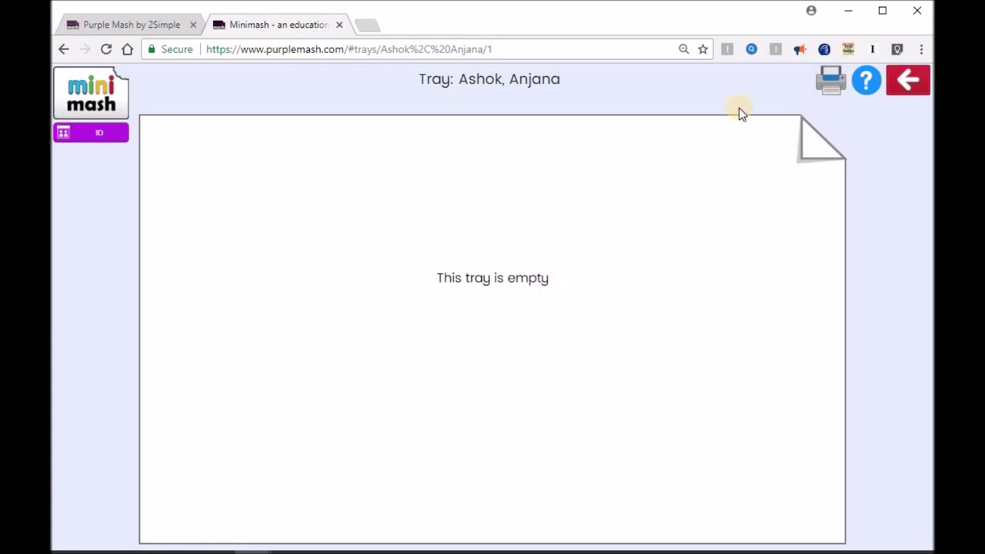
pyautogui.click(905, 86)
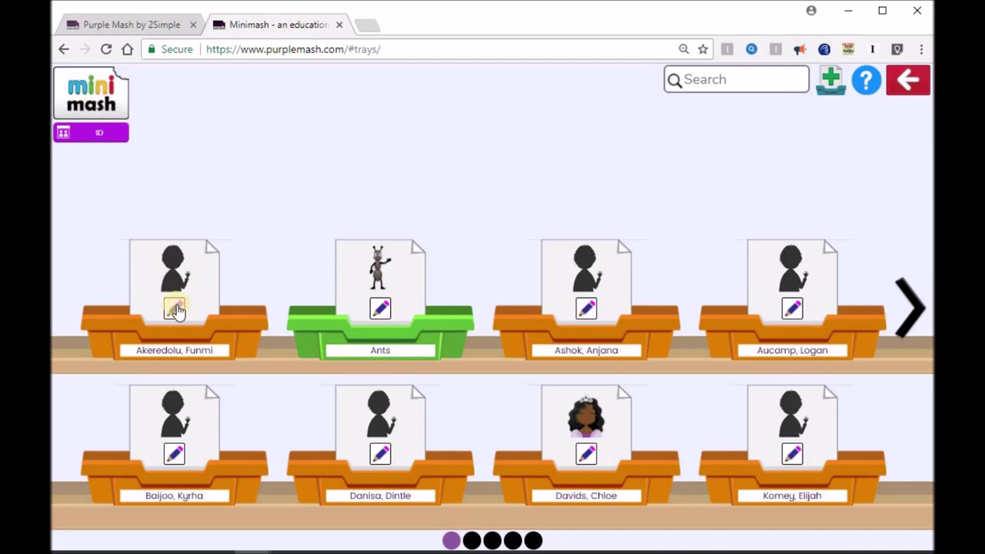
pyautogui.click(102, 96)
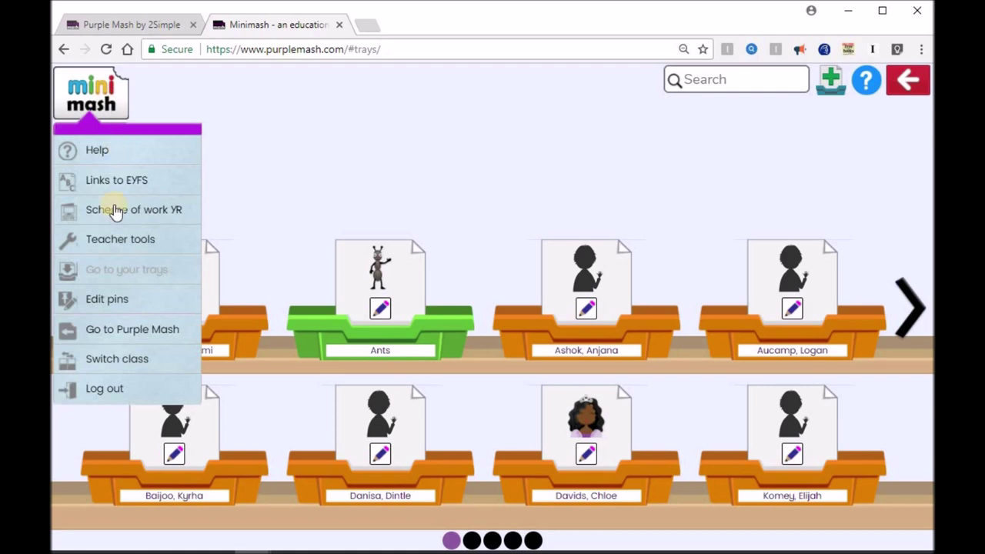
pyautogui.click(111, 329)
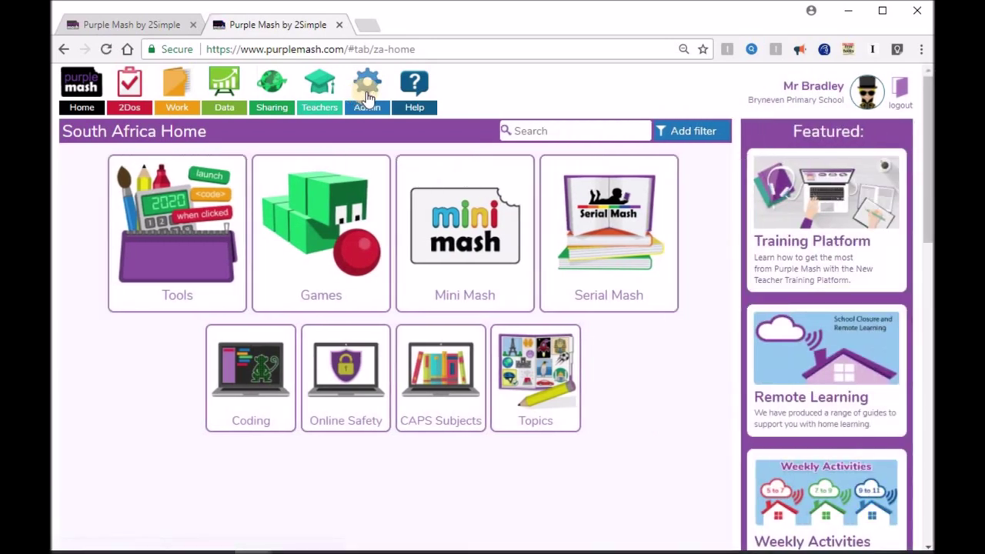
# Search for the pupil by first name in the Impersonate Pupil Login dialog and impersonate that pupil
pyautogui.click(367, 98)
pyautogui.click(224, 201)
pyautogui.click(425, 190)
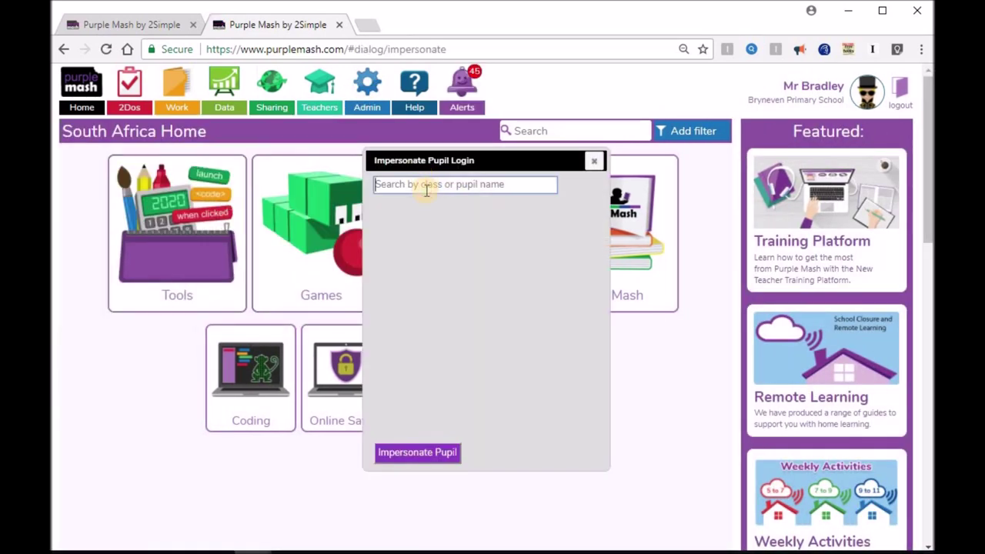
pyautogui.write('Funmi')
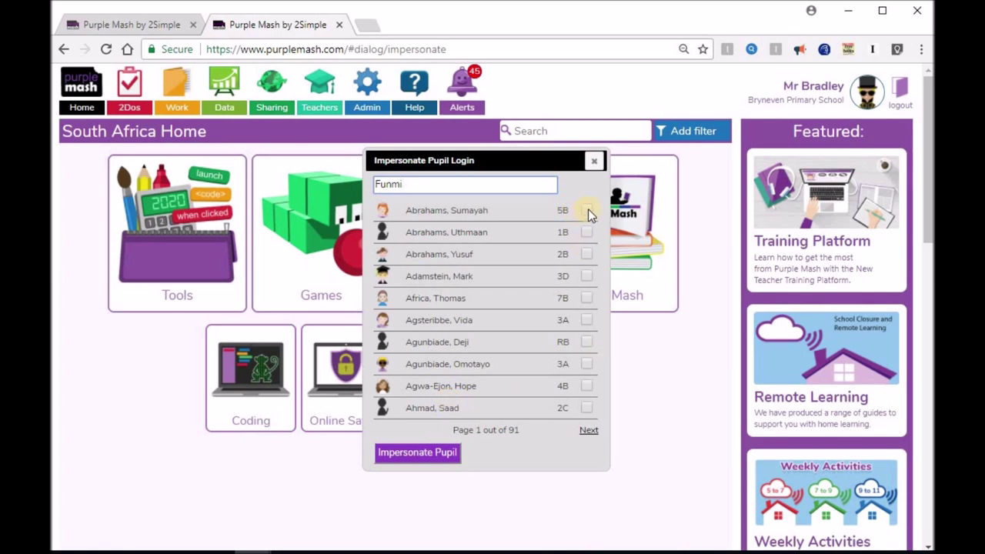
pyautogui.moveTo(405, 180); pyautogui.dragTo(362, 185)
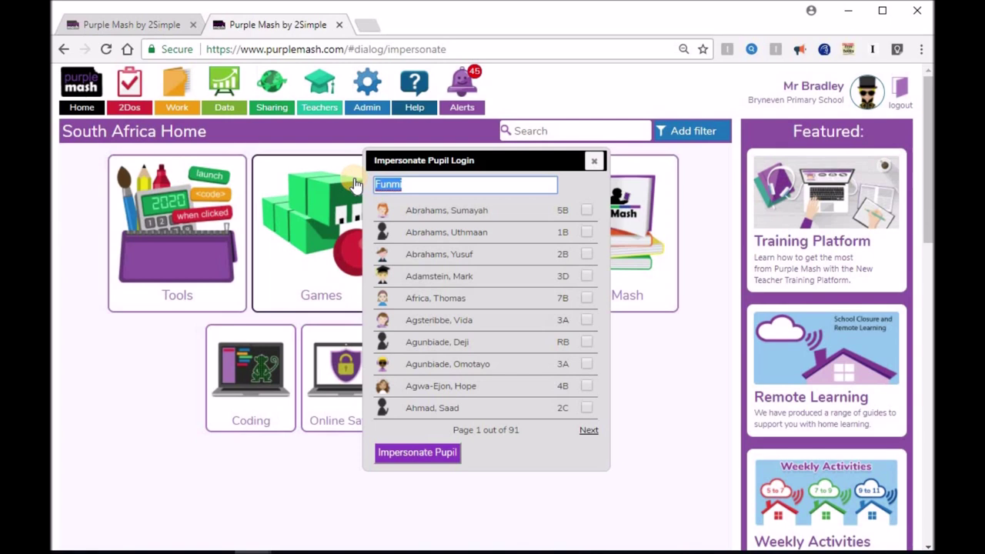
pyautogui.write('Fum')
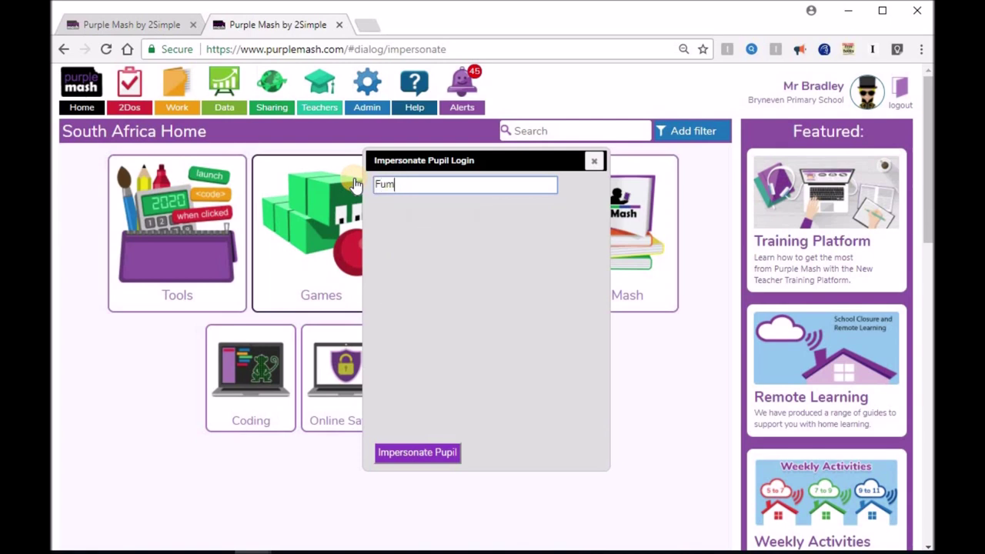
pyautogui.press('BackSpace')
pyautogui.click(592, 210)
pyautogui.click(420, 455)
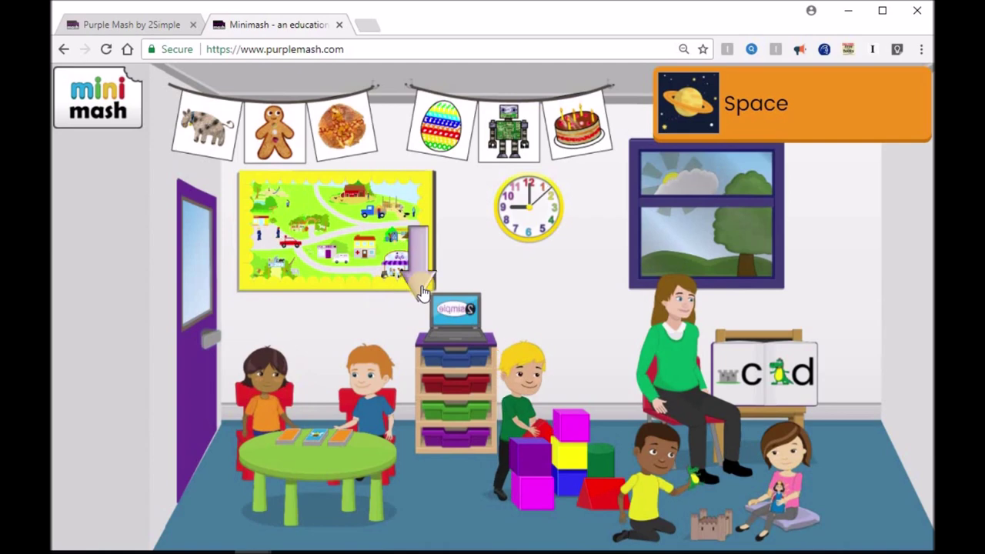
# Go to the pupil's trays and view the teacher's comment on the first piece of work in My tray
pyautogui.click(456, 354)
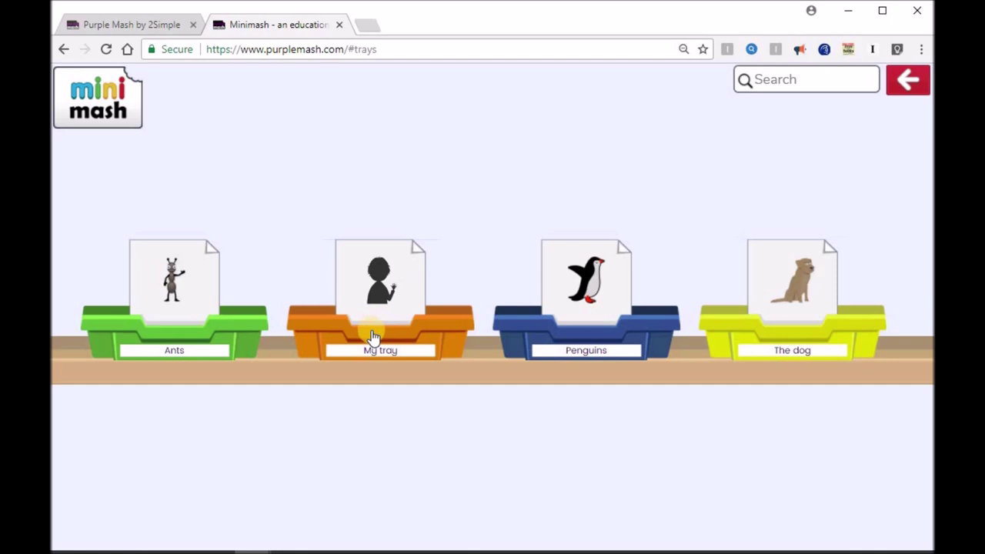
pyautogui.click(378, 288)
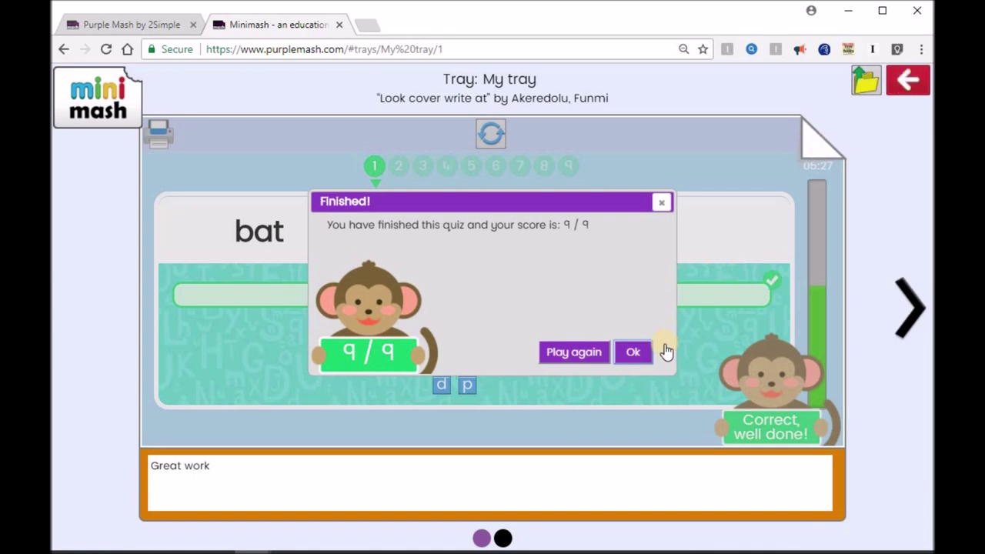
pyautogui.click(660, 204)
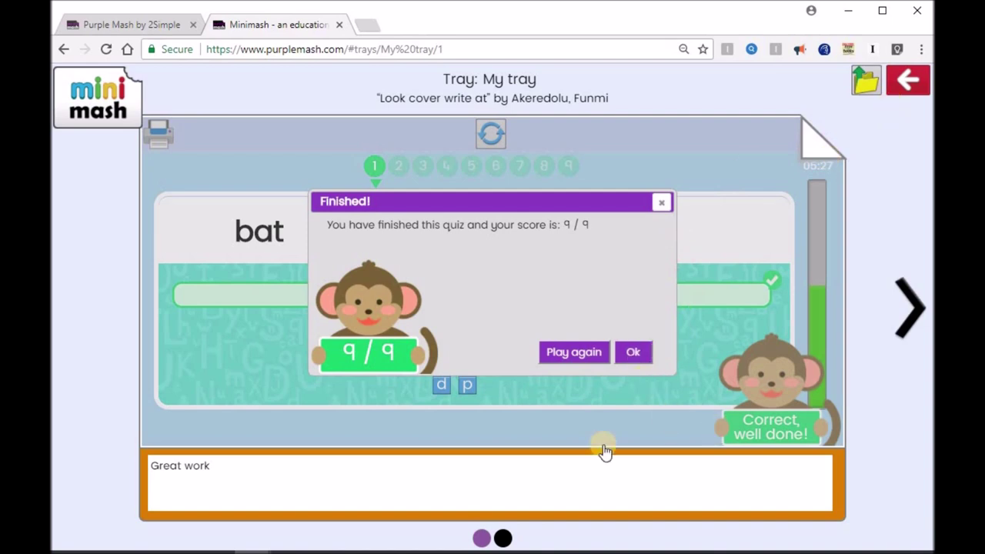
# Open the pink Easter egg picture from My tray for editing and add two rows of large red dots across the egg
pyautogui.click(502, 539)
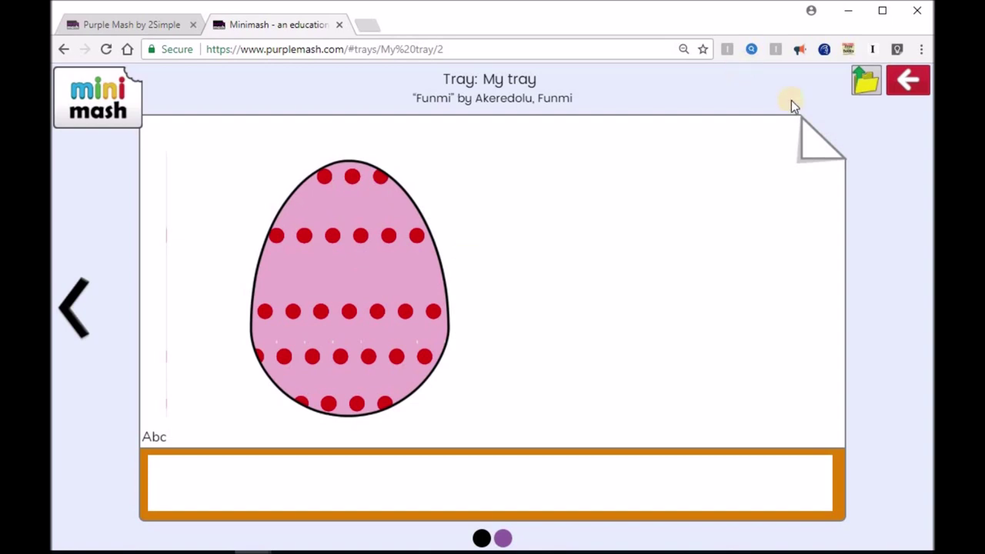
pyautogui.click(857, 85)
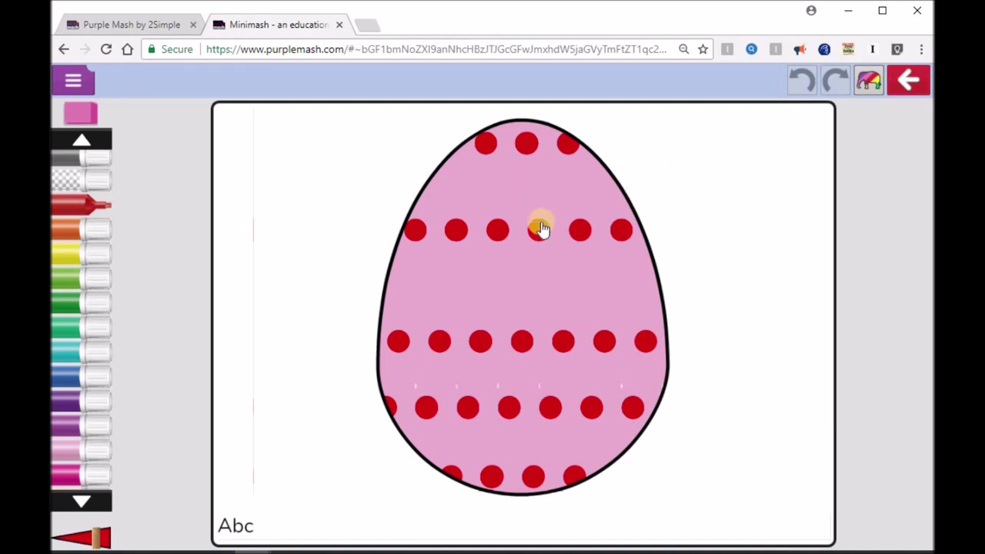
pyautogui.click(536, 192)
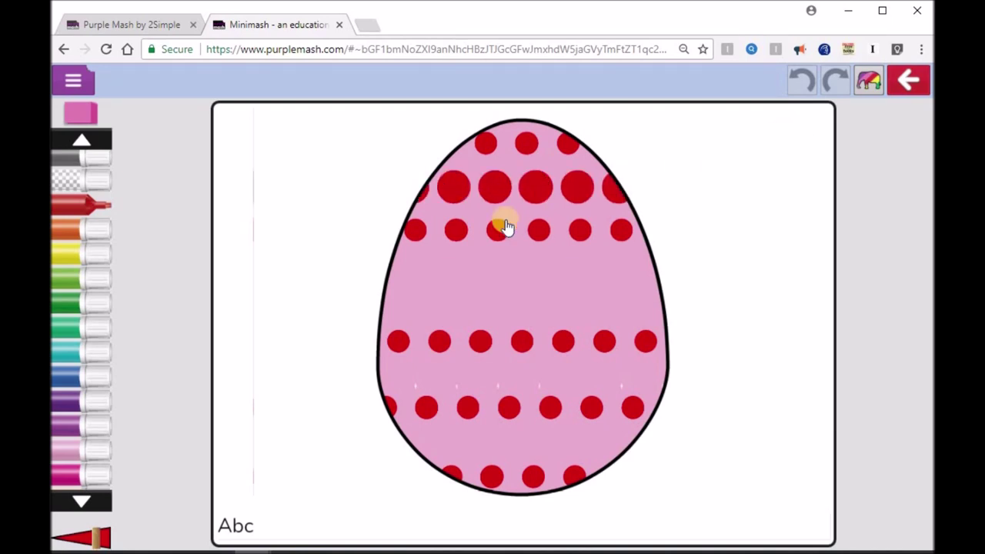
pyautogui.click(490, 286)
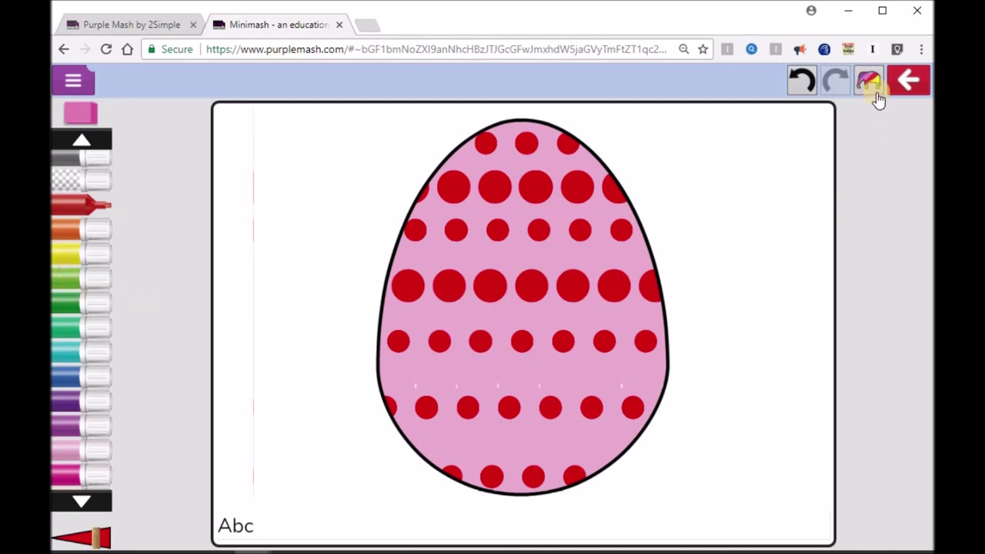
# Save the egg picture to My tray as "easter_egg 2020-04-06" and exit the painting activity
pyautogui.click(908, 82)
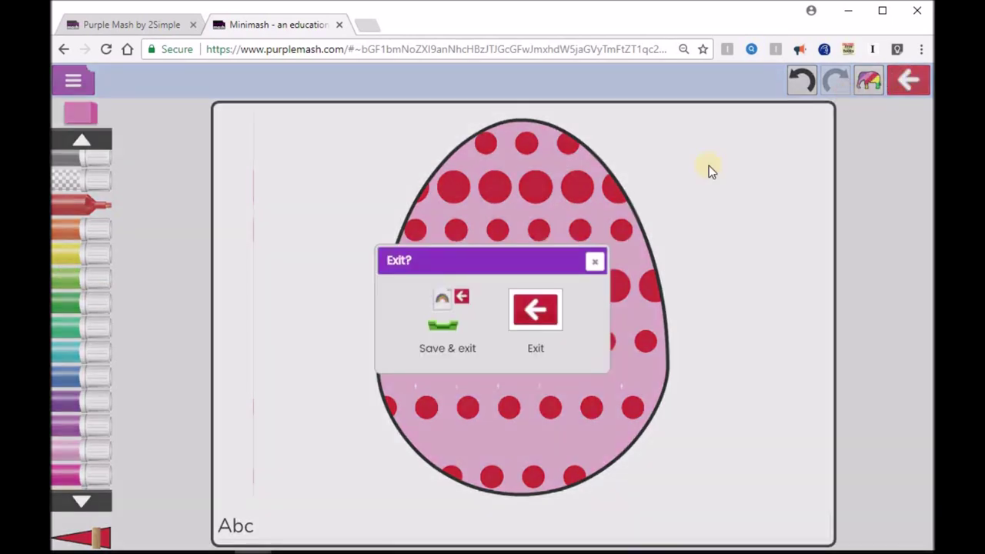
pyautogui.click(450, 311)
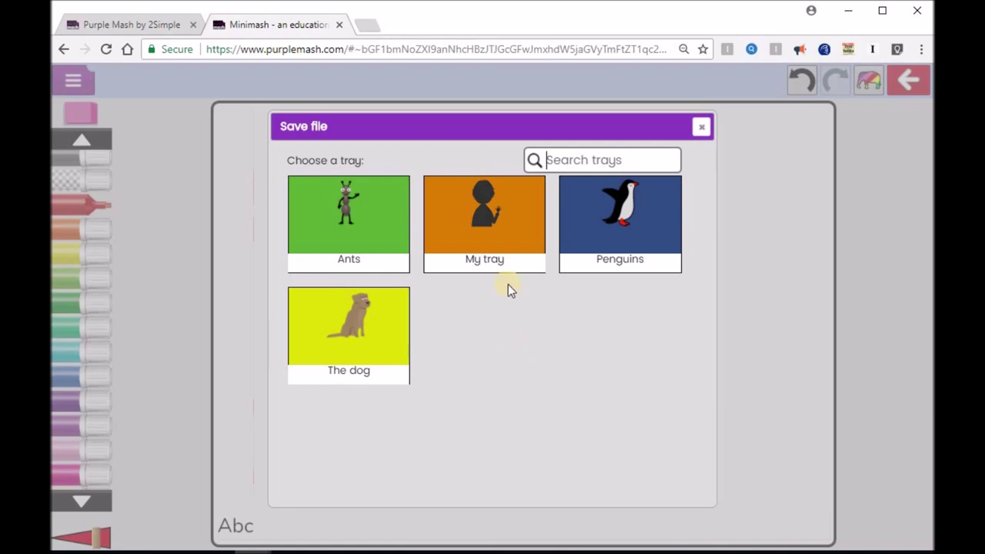
pyautogui.click(506, 254)
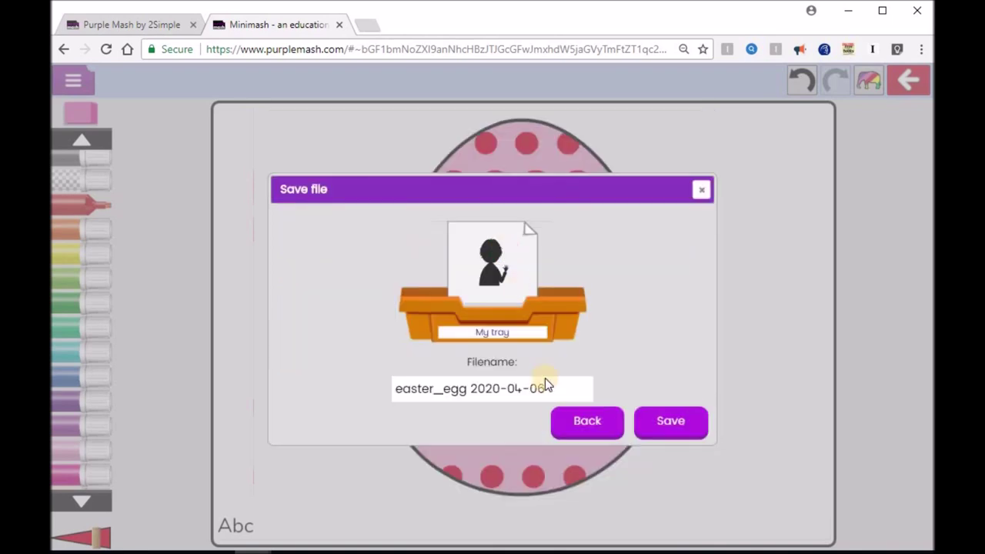
pyautogui.click(670, 423)
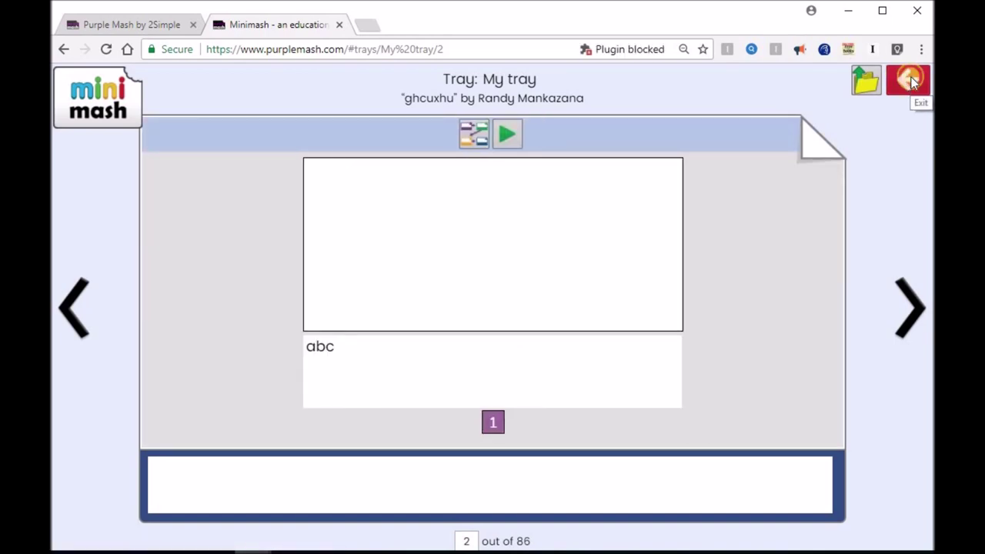
# Leave the trays and exit the pupil's Mini Mash to the teacher's Purple Mash home page
pyautogui.click(910, 80)
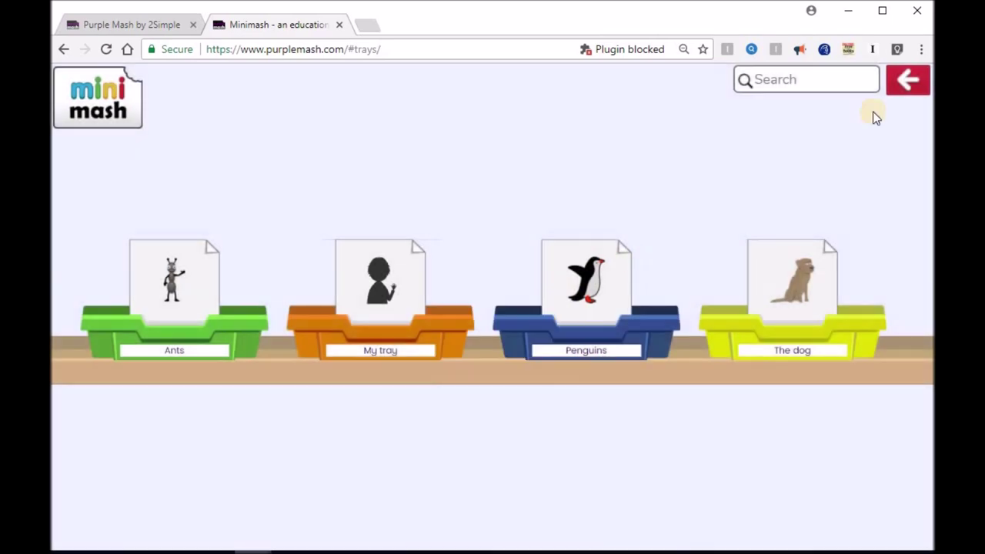
pyautogui.click(910, 83)
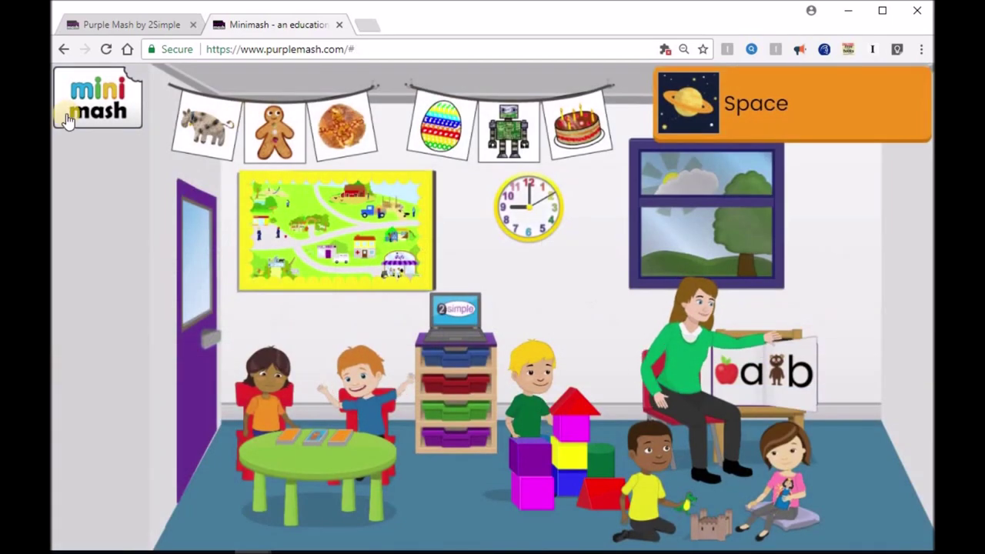
pyautogui.click(68, 120)
pyautogui.click(89, 192)
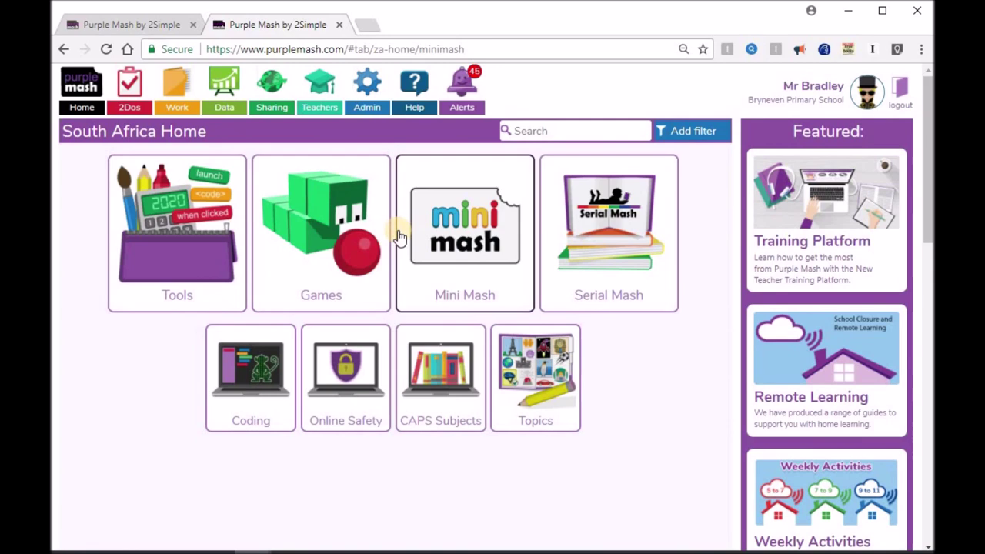
# Open Mini Mash for class 1D and go to the tray of the previously impersonated pupil
pyautogui.click(399, 238)
pyautogui.click(95, 208)
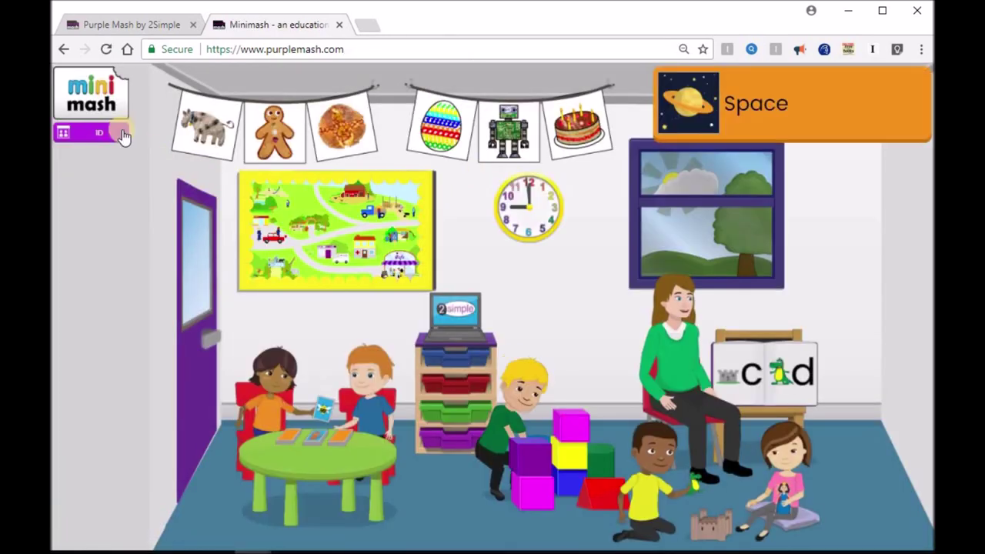
pyautogui.click(471, 382)
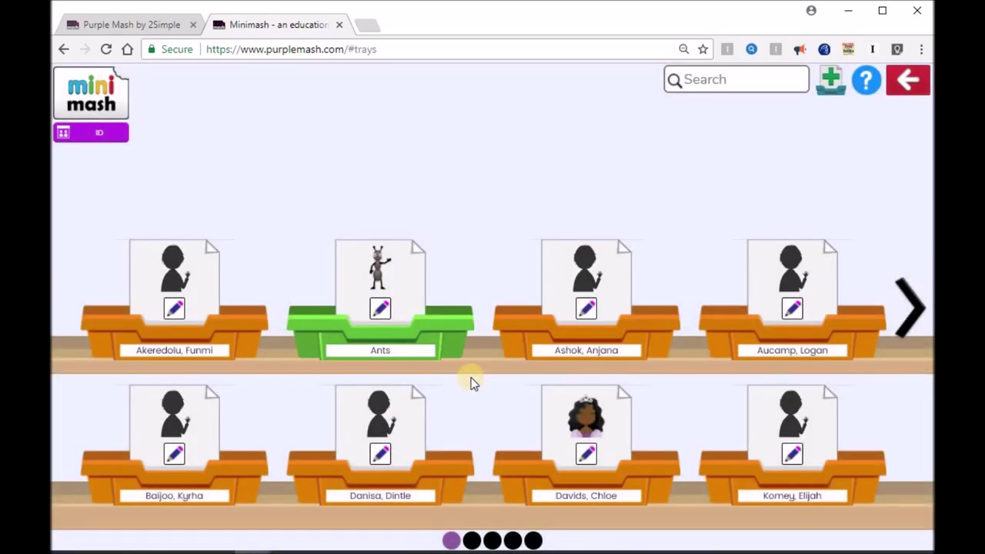
pyautogui.click(200, 348)
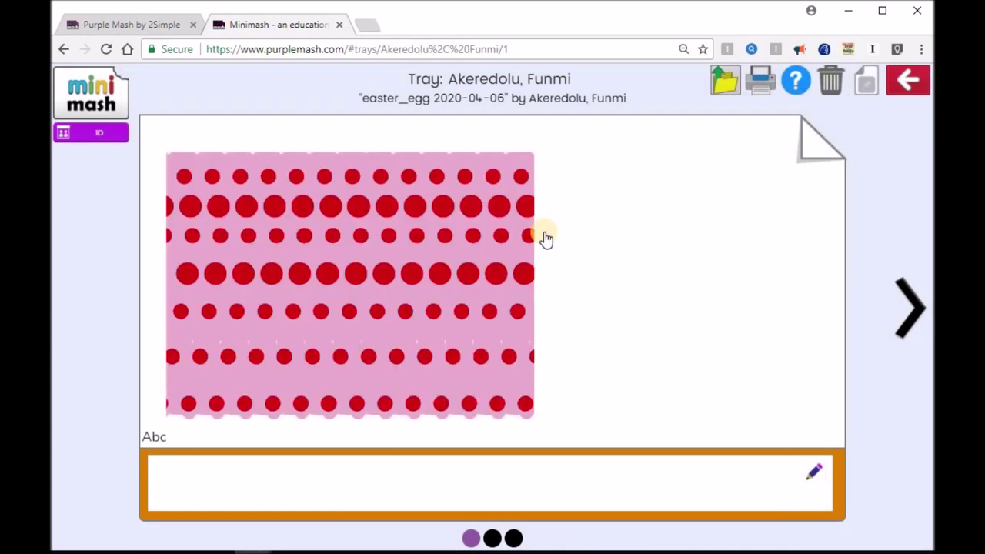
# Comment "Its Easter. Like the colours." on the pupil's Easter egg, and check the comments on the tray's other work
pyautogui.click(815, 478)
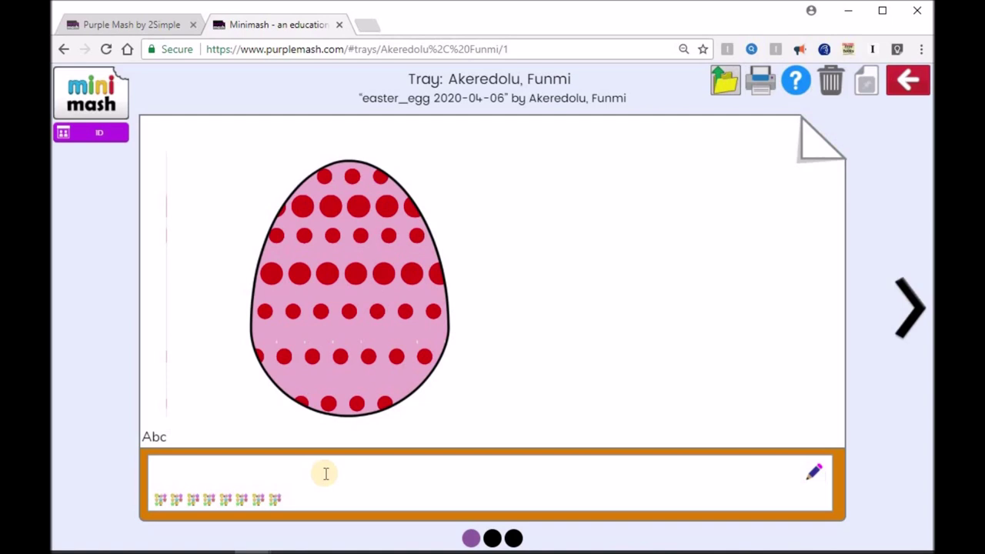
pyautogui.write('It')
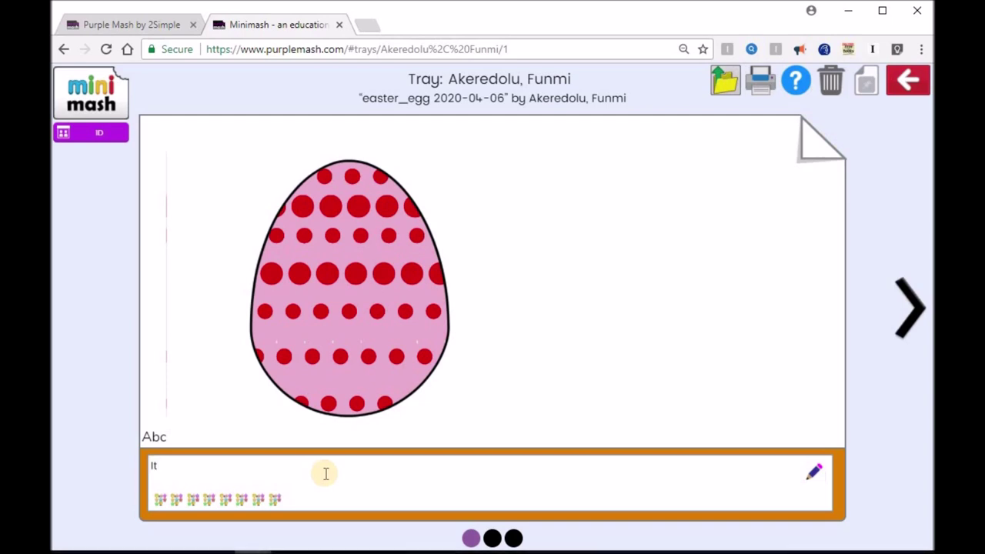
pyautogui.write('s Easter')
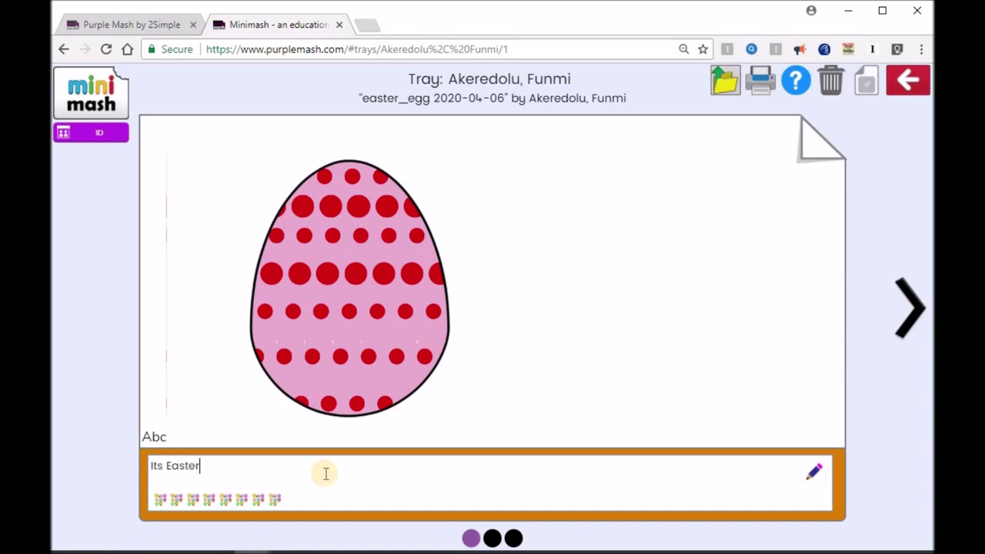
pyautogui.write('. Like the colours.')
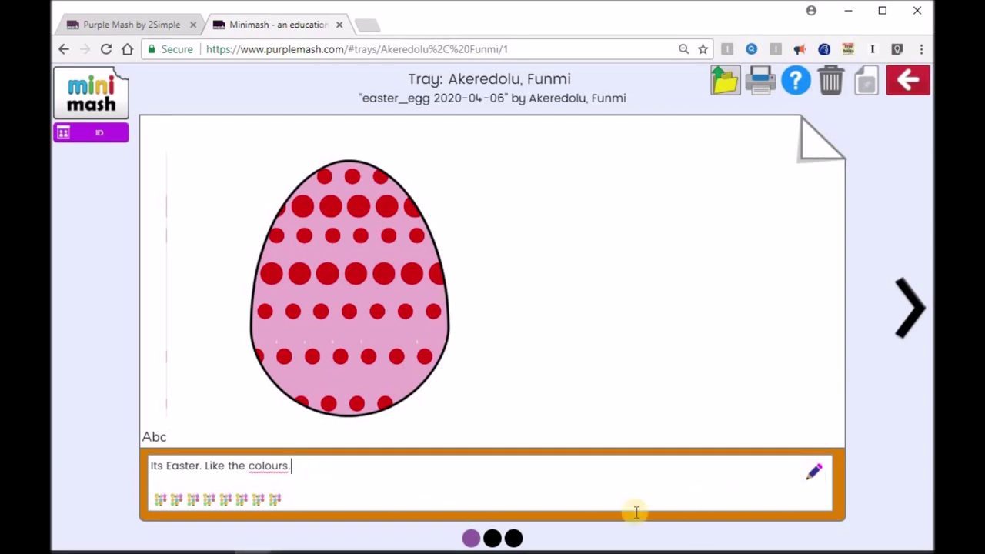
pyautogui.click(492, 540)
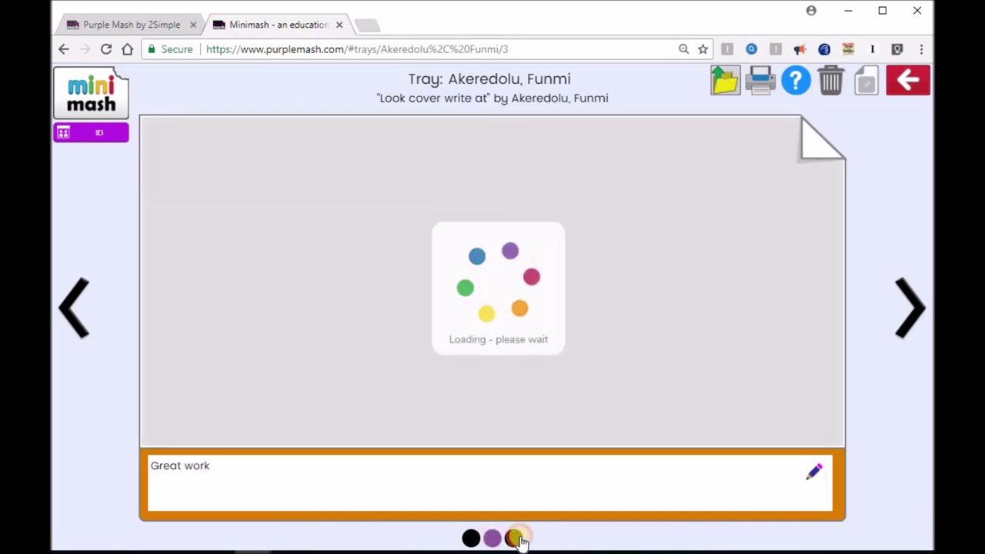
pyautogui.click(471, 539)
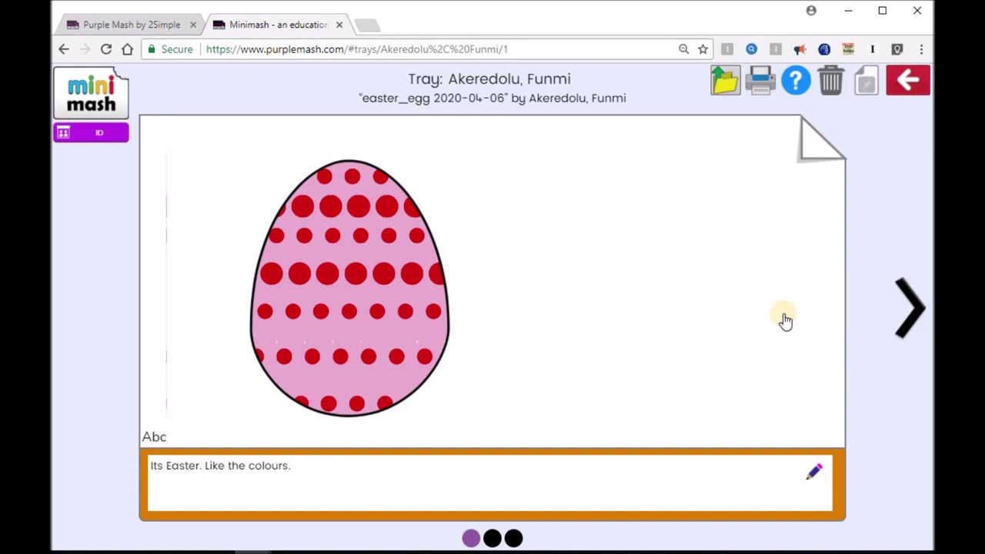
# Close the pupil's tray and leave Mini Mash for the Purple Mash home page
pyautogui.click(909, 80)
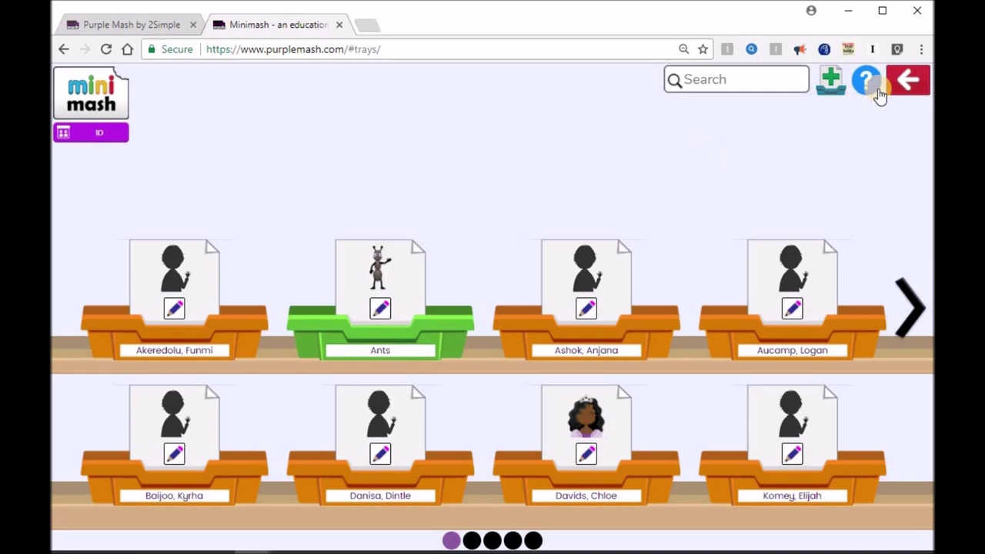
pyautogui.click(909, 84)
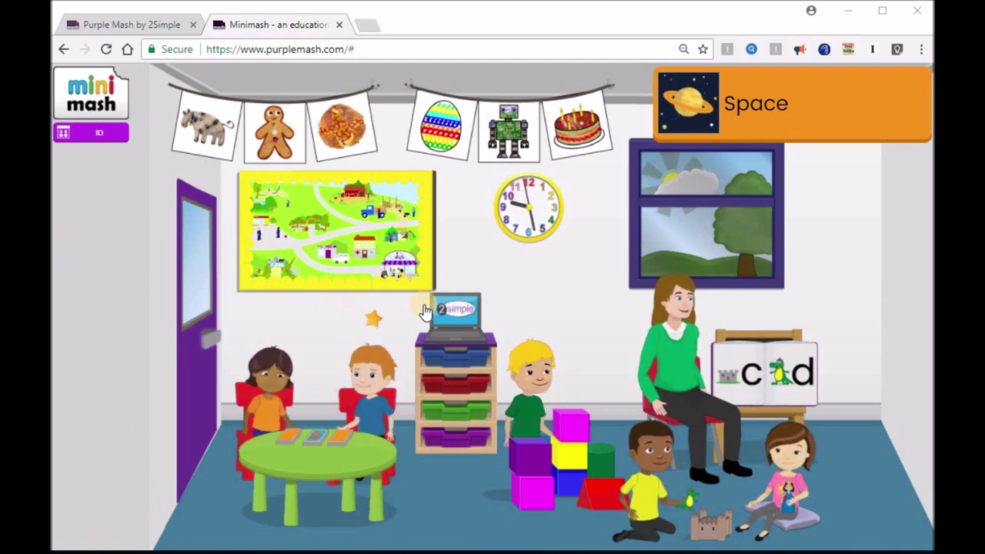
pyautogui.click(97, 114)
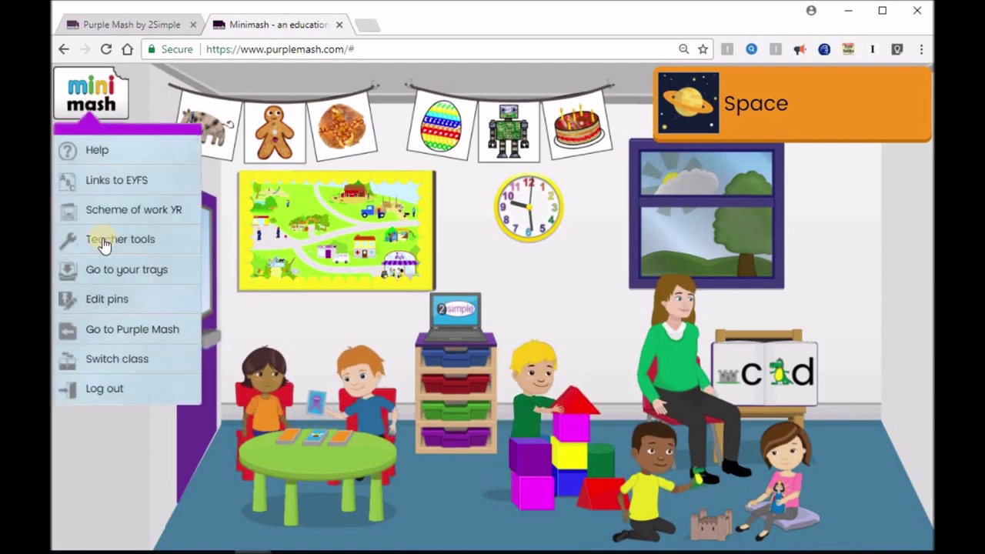
pyautogui.click(97, 327)
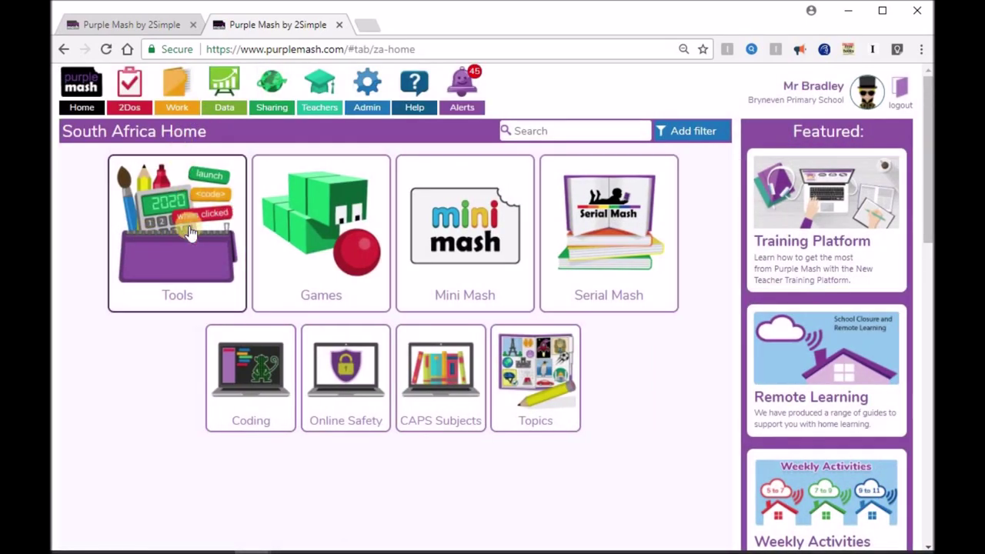
# Look over My Work and the list of set 2Dos, and open the class 6A folder of the Machine Learning 2 2Do
pyautogui.click(176, 91)
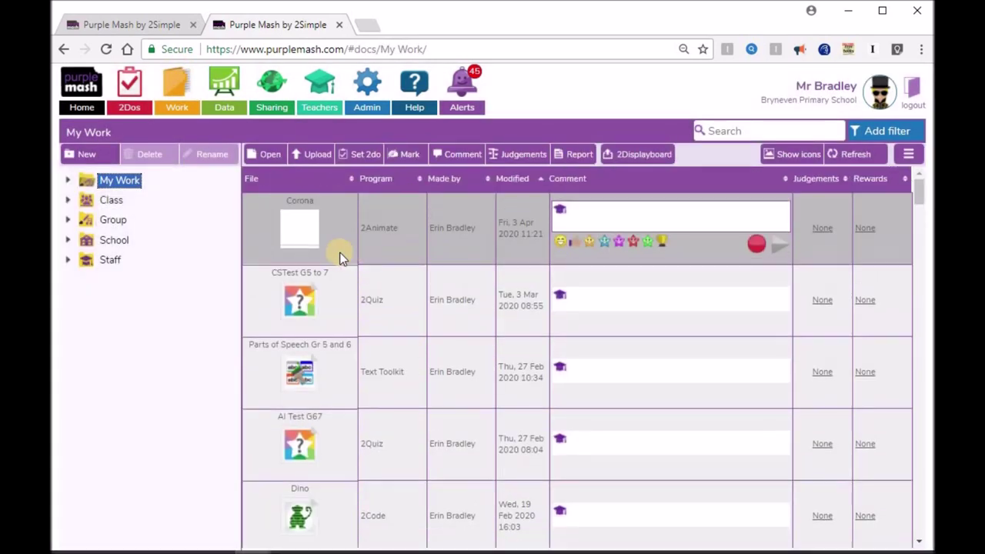
pyautogui.click(126, 106)
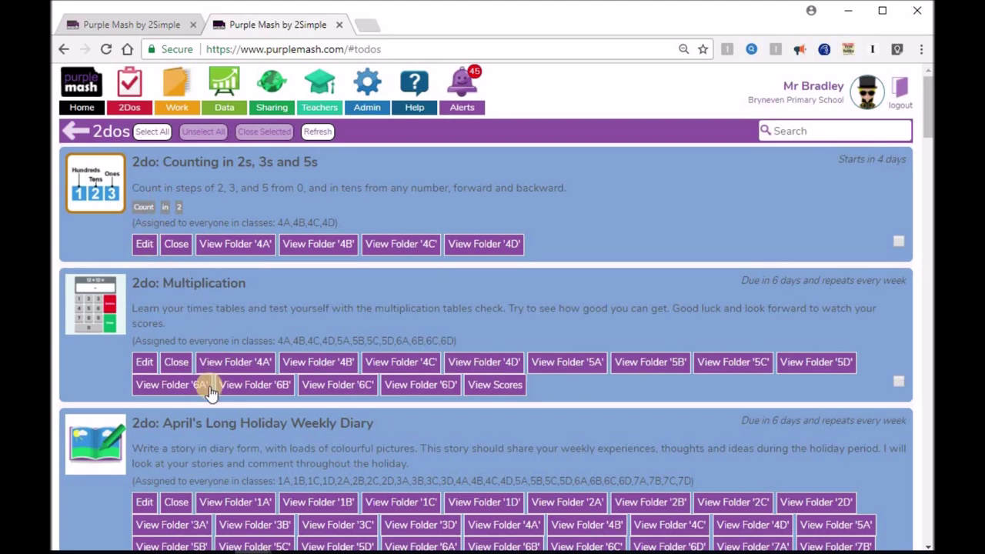
pyautogui.scroll(-10, 226, 441)
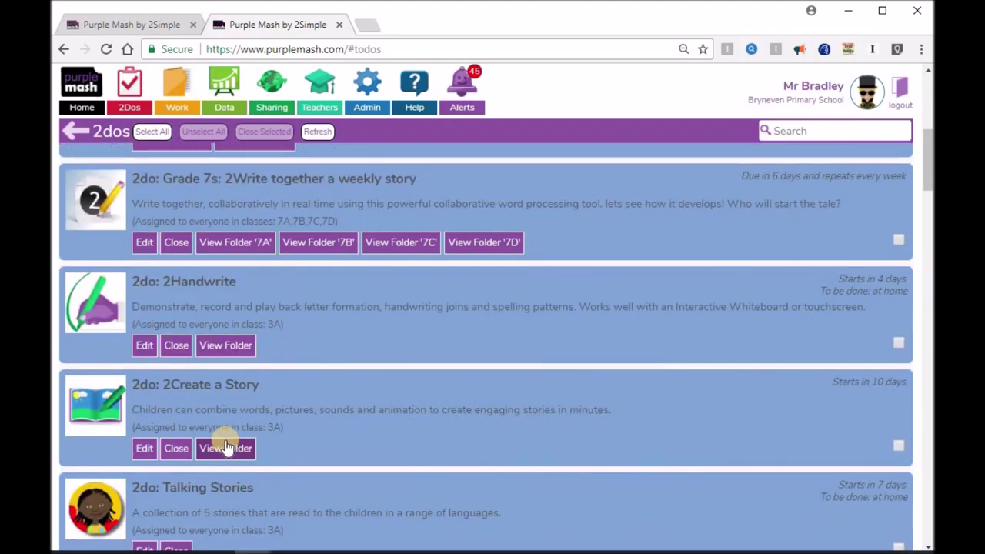
pyautogui.scroll(10, 225, 440)
pyautogui.scroll(-6, 226, 441)
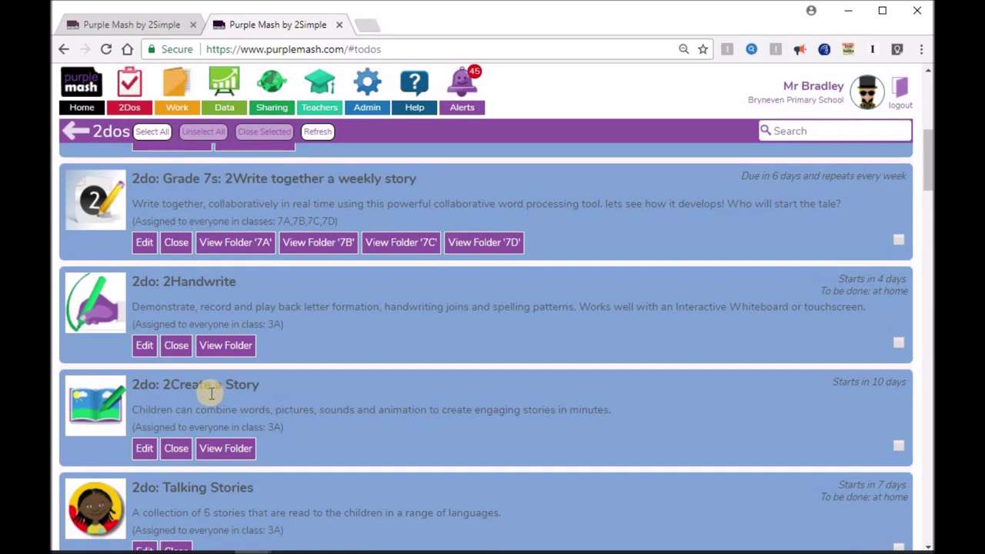
pyautogui.scroll(-5, 241, 353)
pyautogui.click(241, 335)
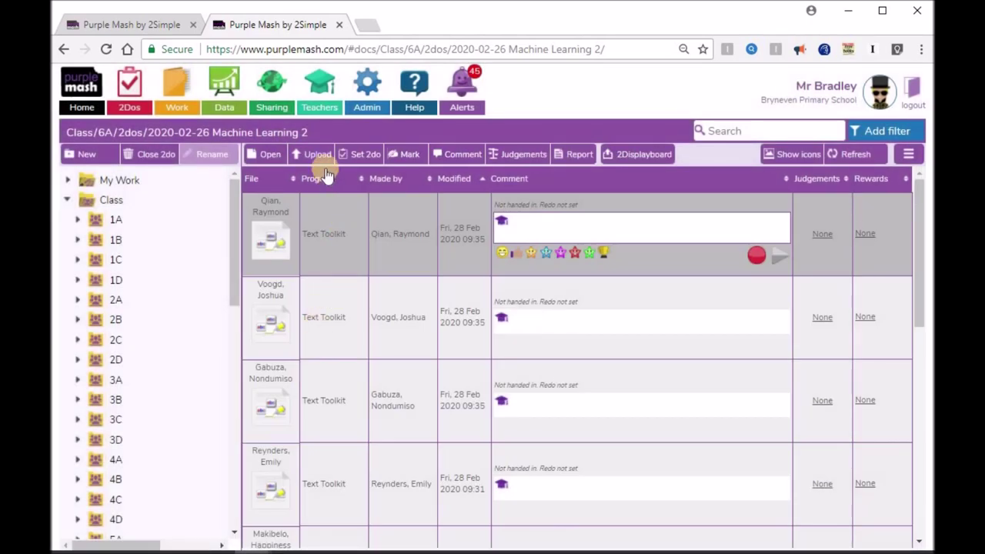
# Open the first pupil's Machine Learning 2 work for marking and enter the teacher comment "Great work"
pyautogui.click(392, 154)
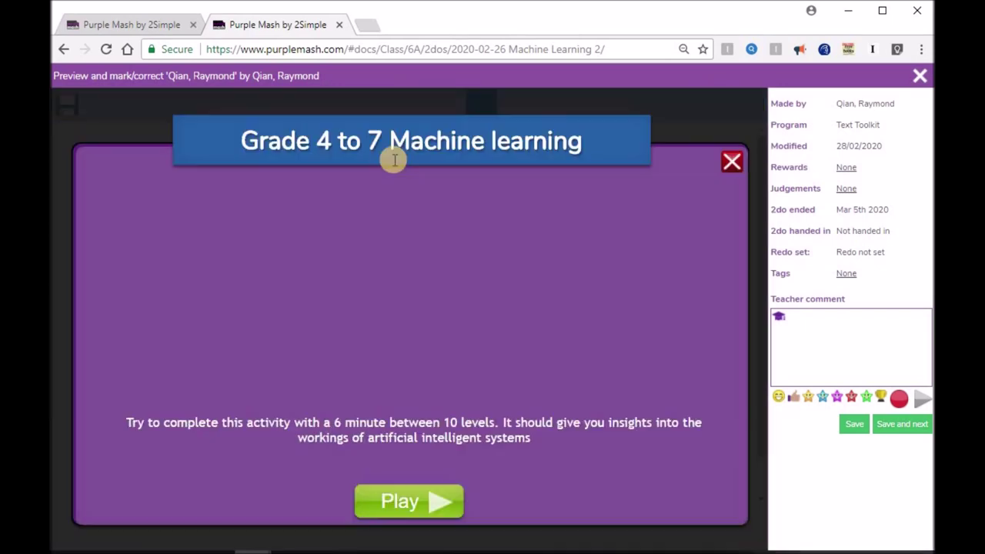
pyautogui.click(795, 339)
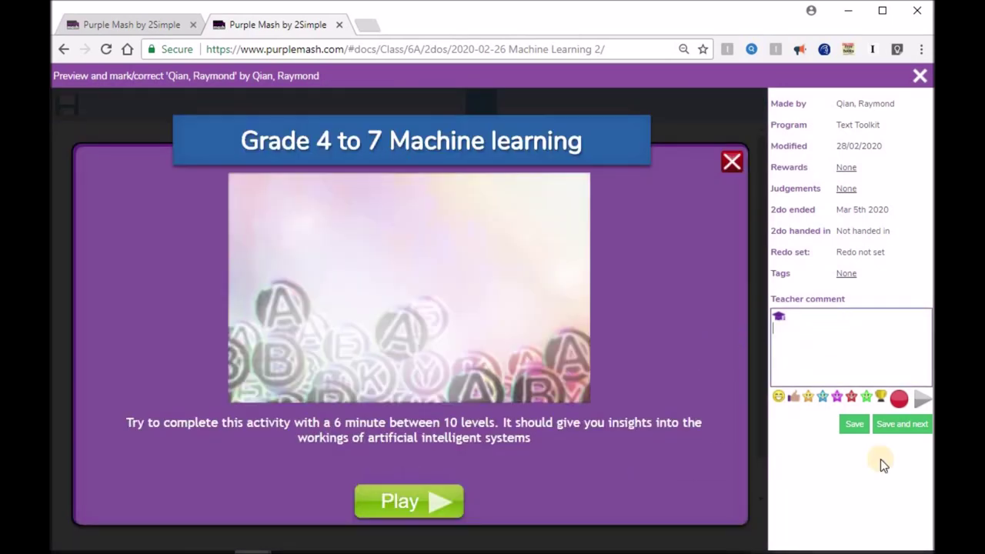
pyautogui.click(819, 339)
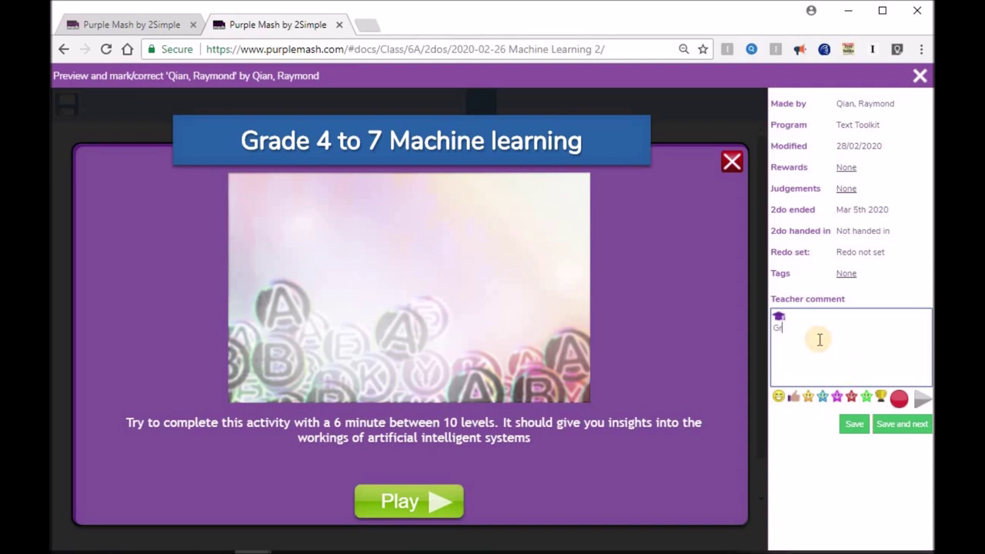
pyautogui.write('Great work')
# Record a short spoken comment for the first pupil's Machine Learning 2 work and keep the recording
pyautogui.click(899, 398)
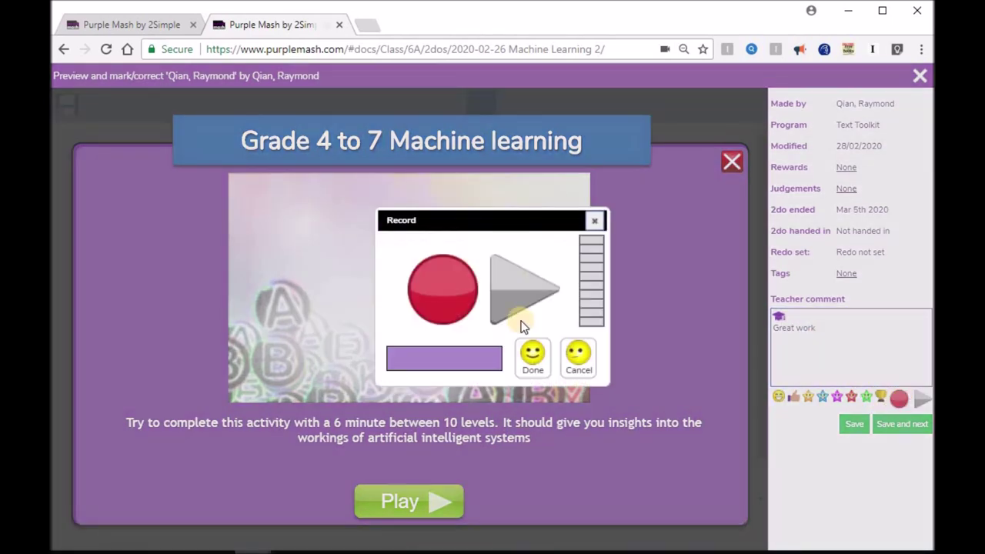
pyautogui.click(439, 300)
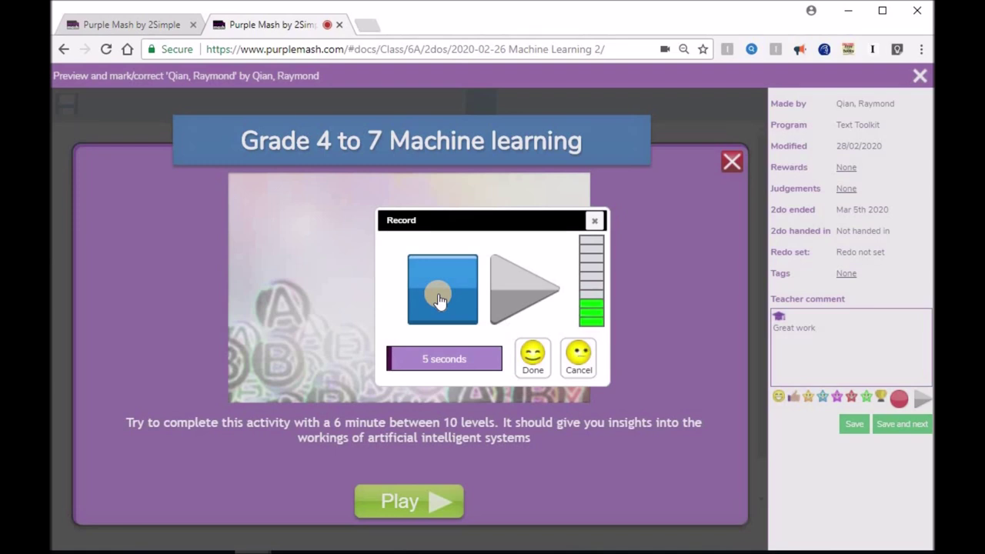
pyautogui.click(438, 300)
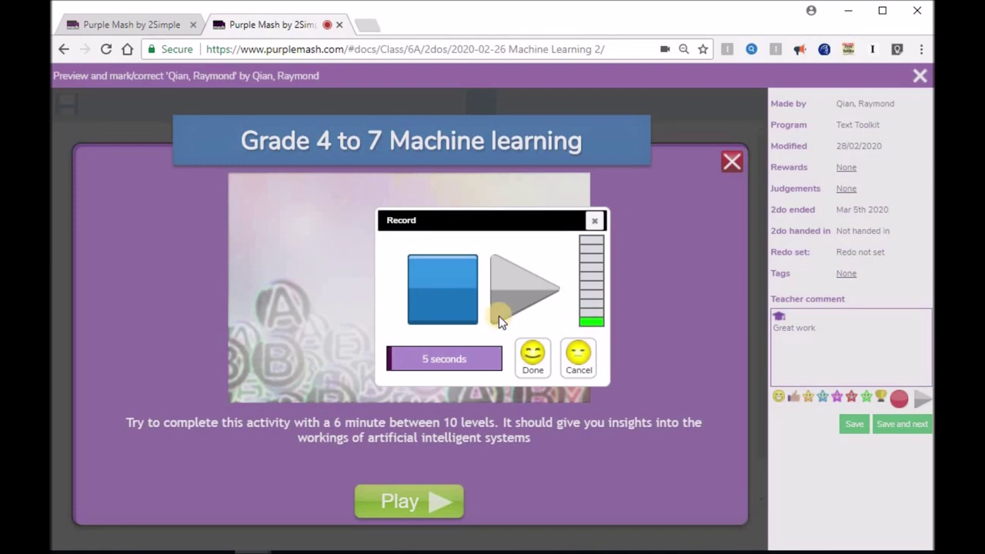
pyautogui.click(539, 363)
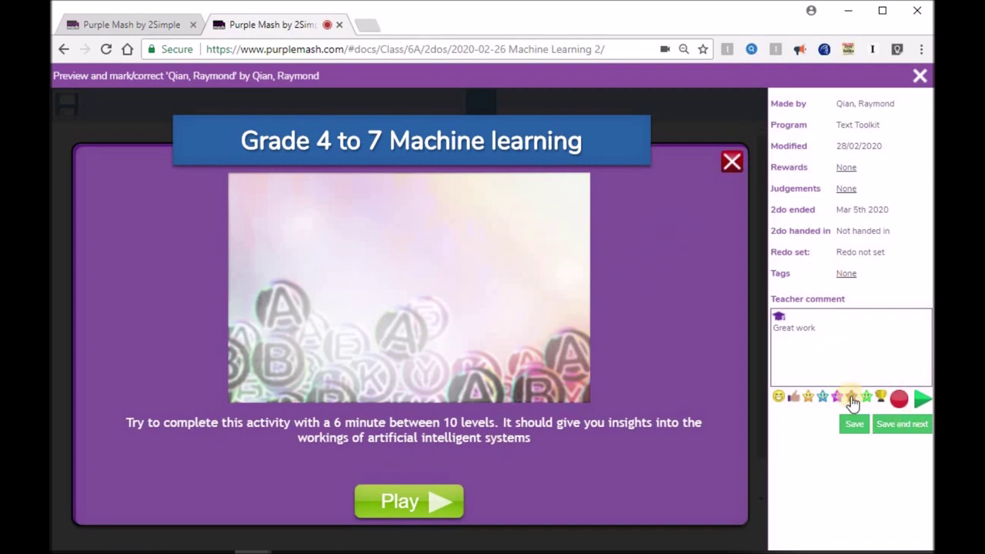
# Save the feedback and move to the next pupil's work, run its activity, and close the marking preview
pyautogui.click(905, 425)
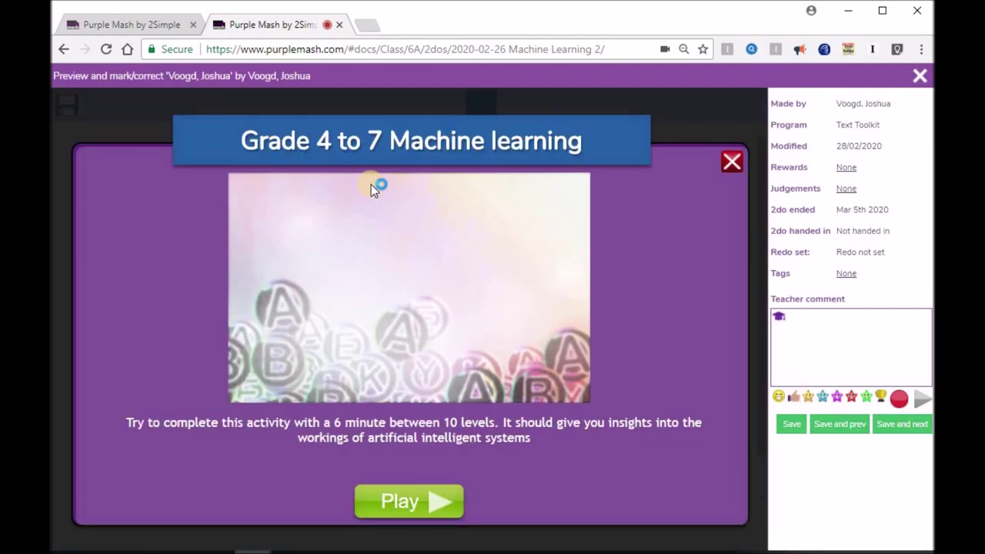
pyautogui.click(416, 503)
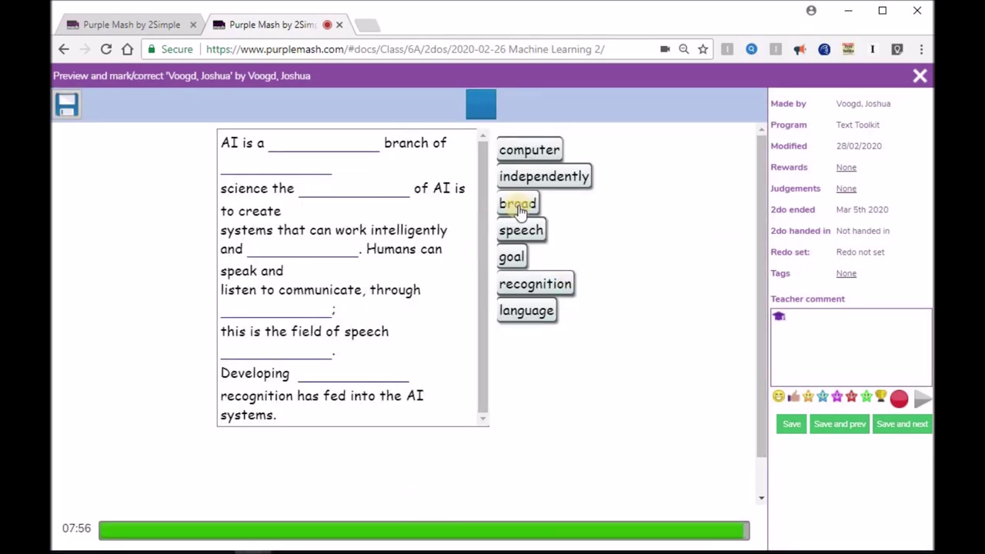
pyautogui.click(919, 78)
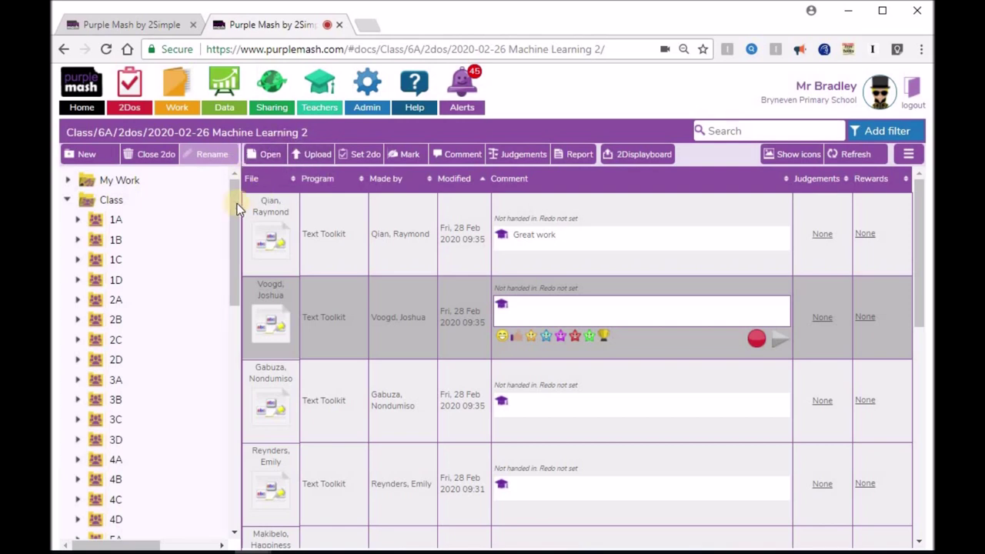
# Look over the list of set 2Dos and the class folders available for each one
pyautogui.click(130, 108)
pyautogui.scroll(-10, 400, 344)
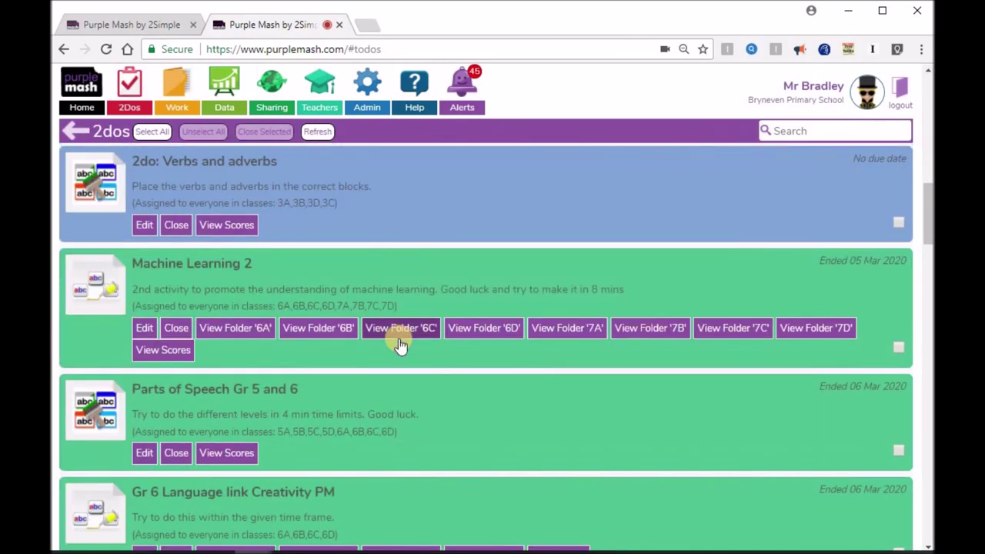
pyautogui.scroll(5, 346, 307)
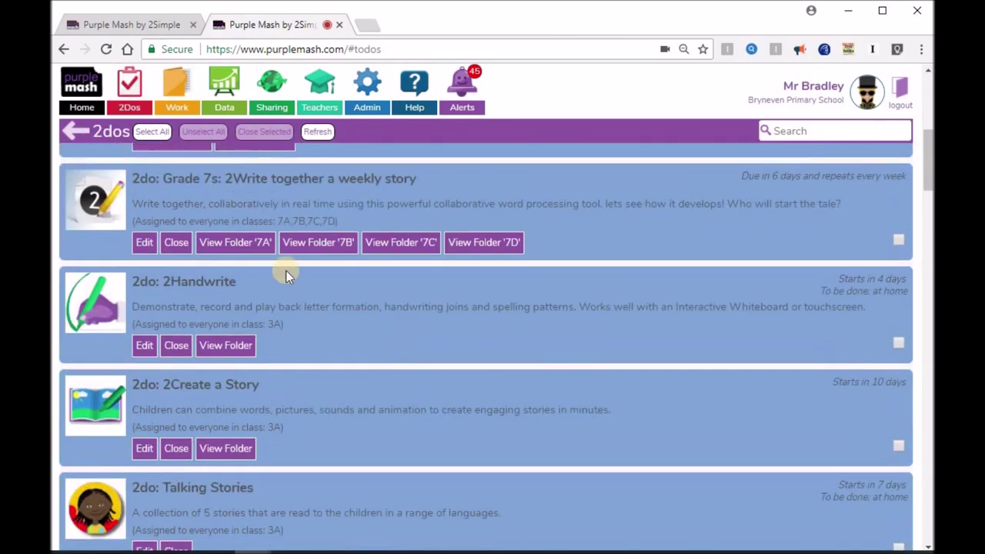
# Look over the 2dos and Scores reports in the Data Dashboard and open the 2Code scores report
pyautogui.click(227, 106)
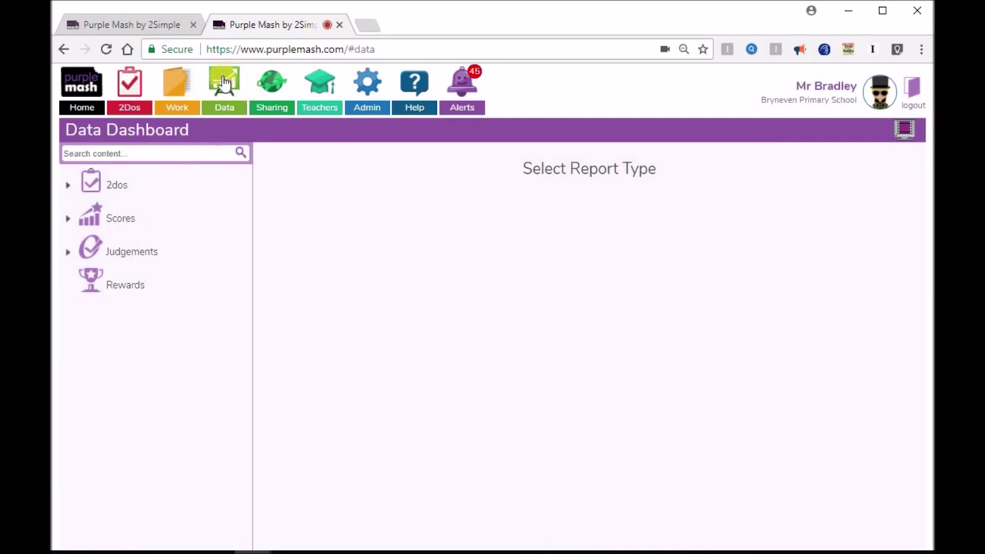
pyautogui.click(68, 186)
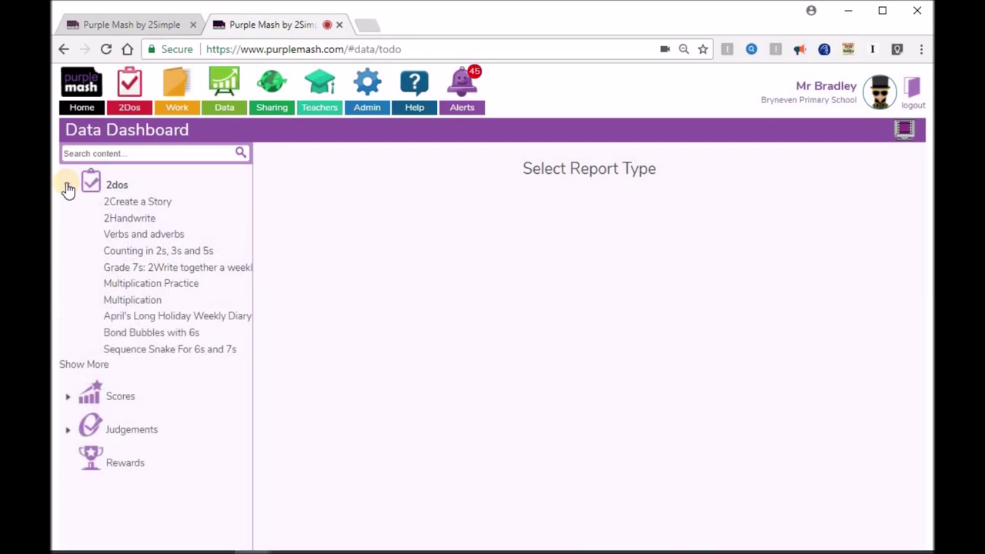
pyautogui.click(68, 400)
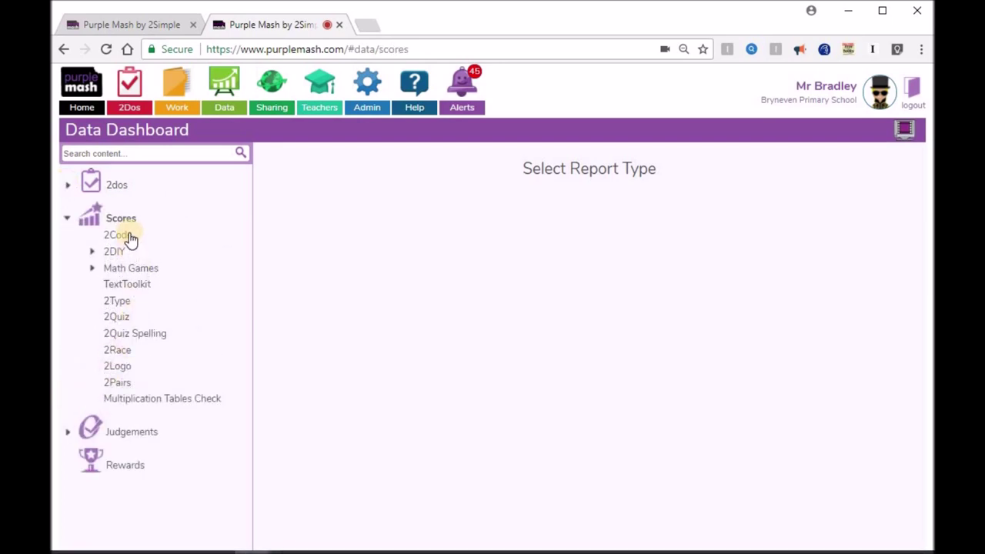
pyautogui.click(117, 235)
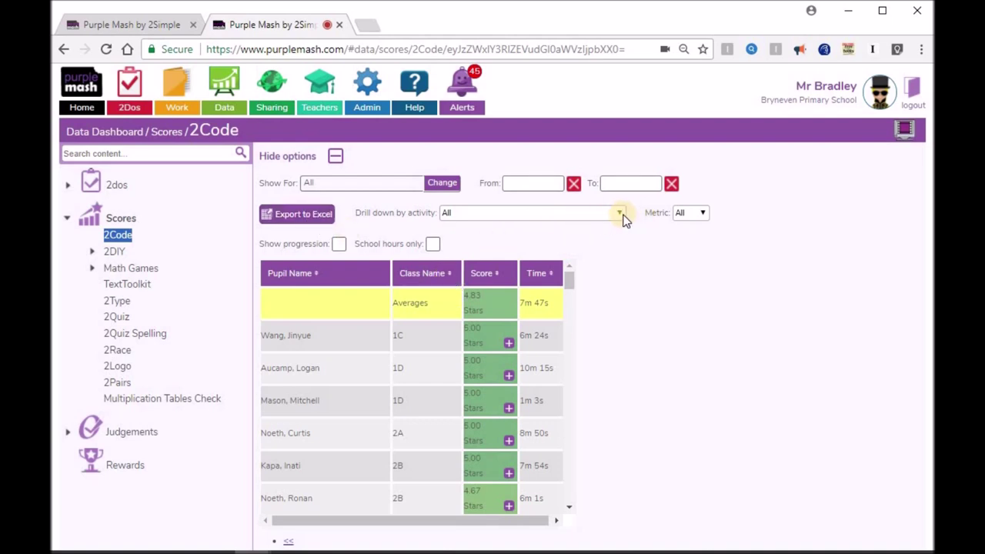
# Restrict the 2Code scores report to the pupils of class 1D
pyautogui.click(454, 184)
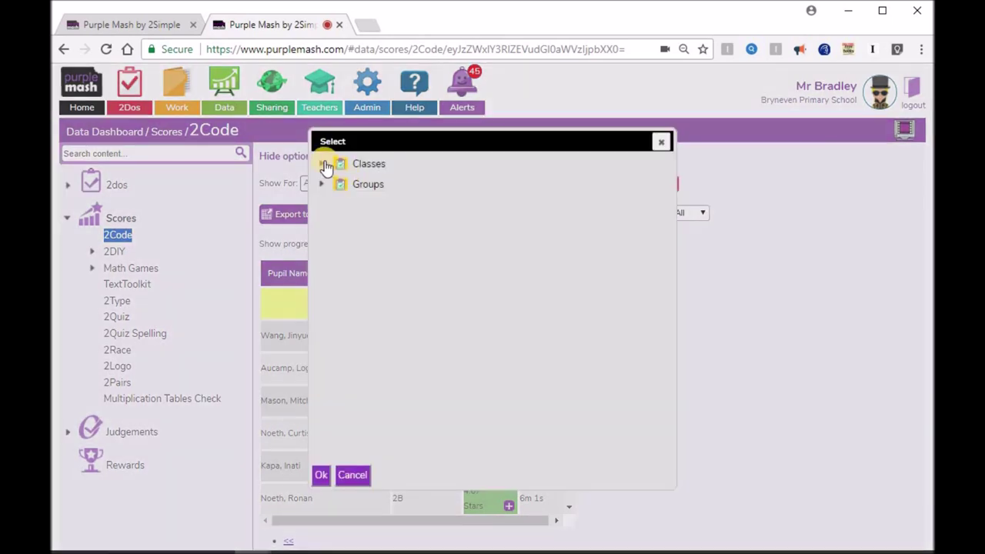
pyautogui.click(322, 164)
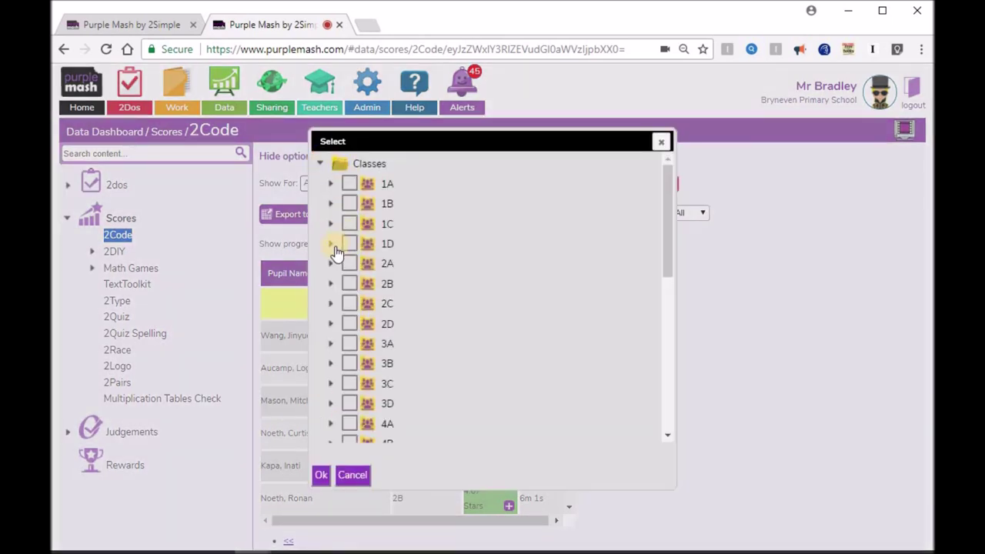
pyautogui.click(332, 244)
pyautogui.click(349, 244)
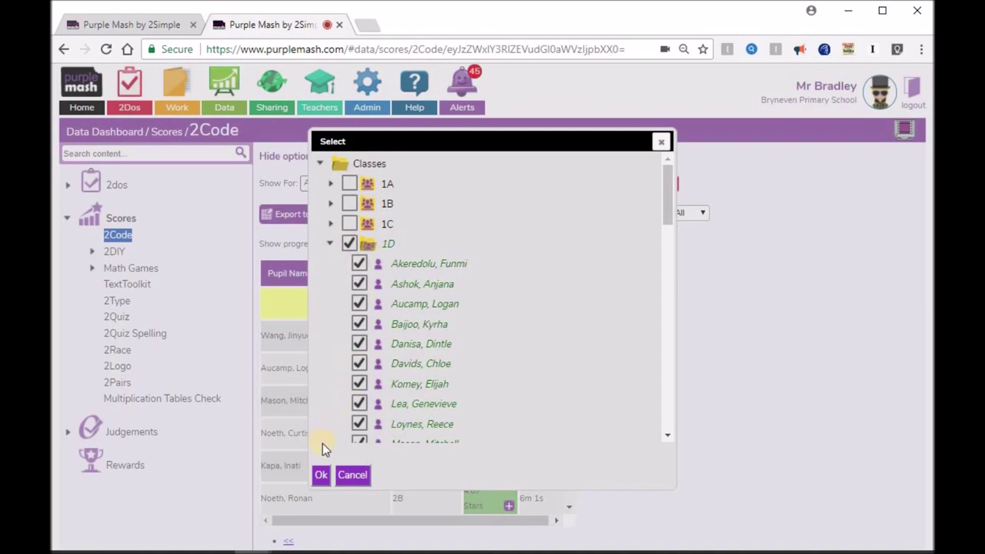
pyautogui.click(321, 475)
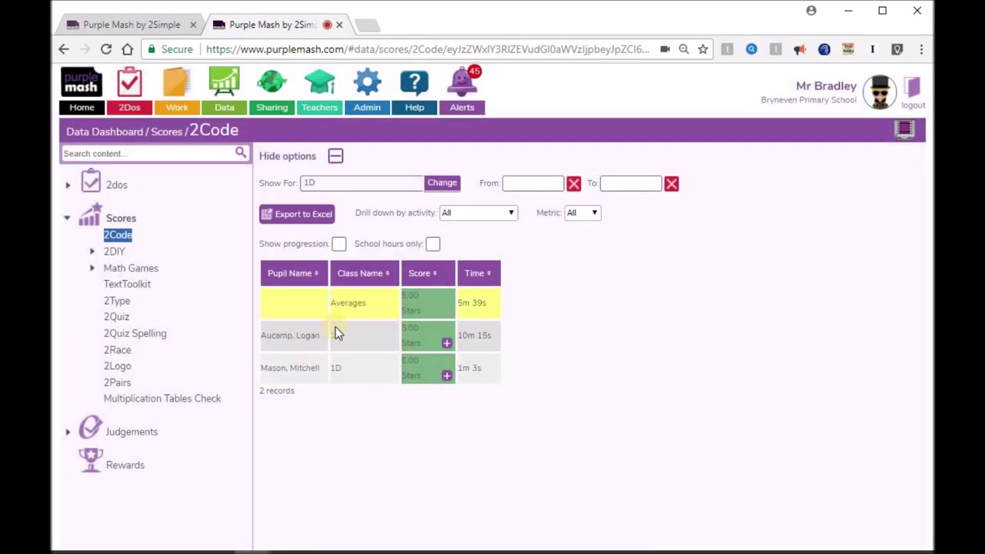
# Set the report's date range to run from 2020-02-05 to 19 February 2020
pyautogui.click(543, 187)
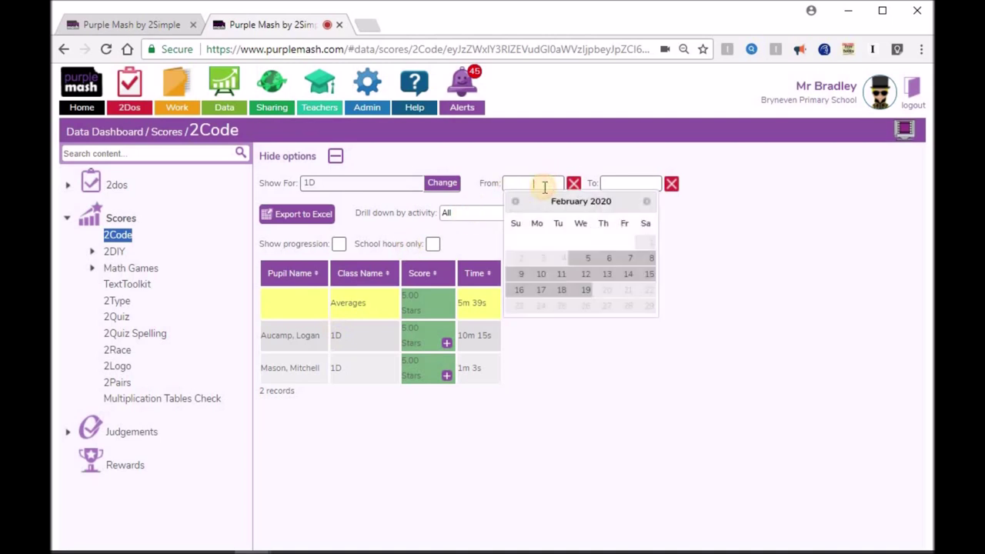
pyautogui.click(584, 265)
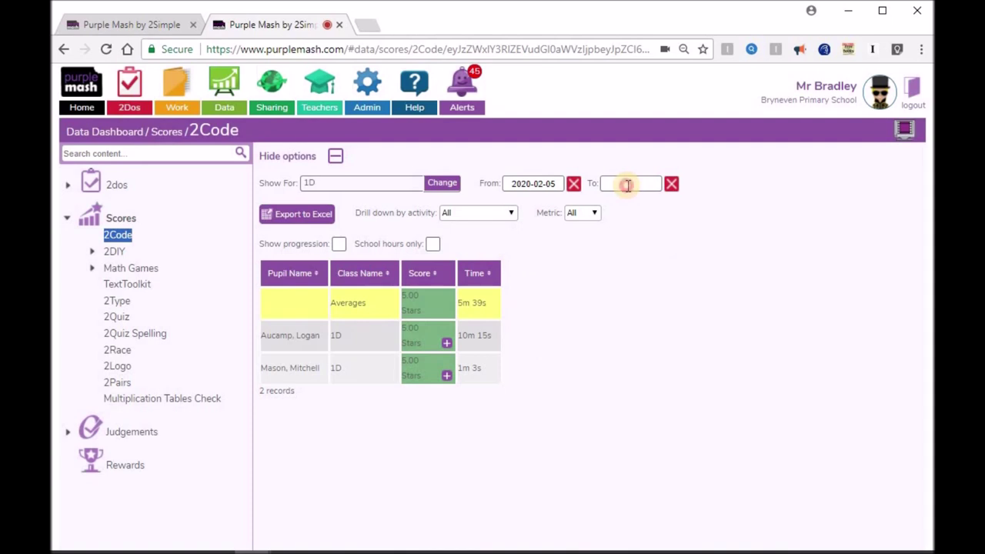
pyautogui.click(628, 185)
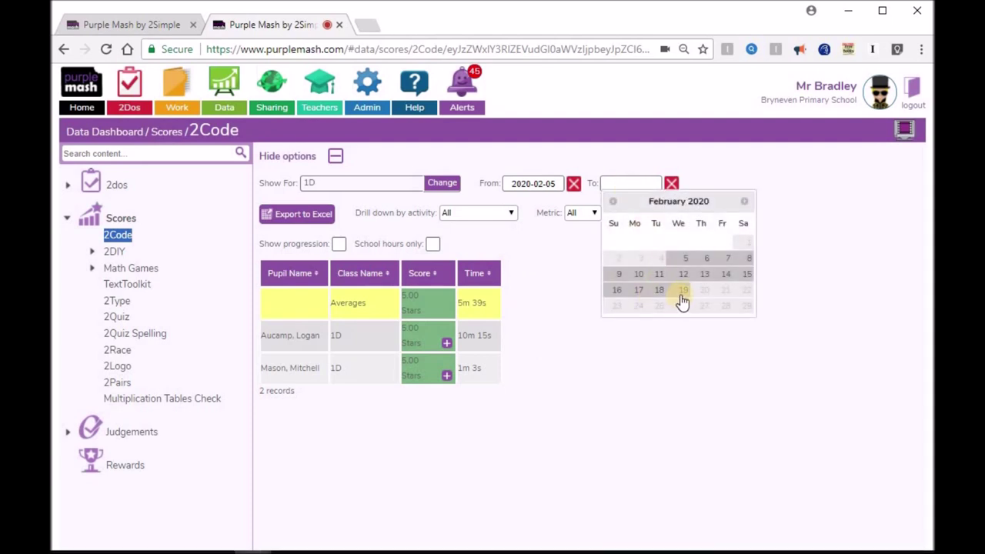
pyautogui.click(682, 298)
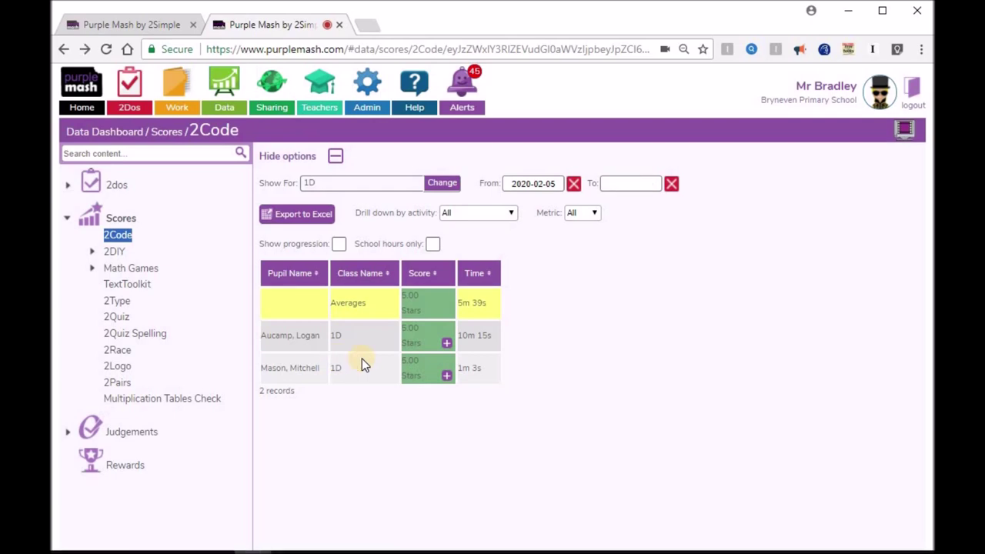
# Return to the list of set 2Dos and open the class 5A folder of the Vehicles 2Do
pyautogui.click(137, 108)
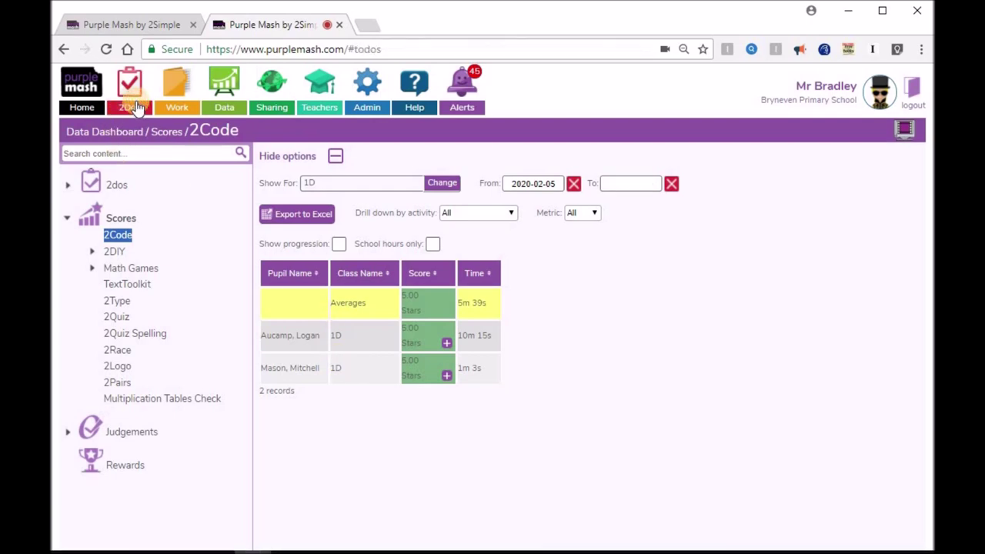
pyautogui.scroll(-15, 262, 315)
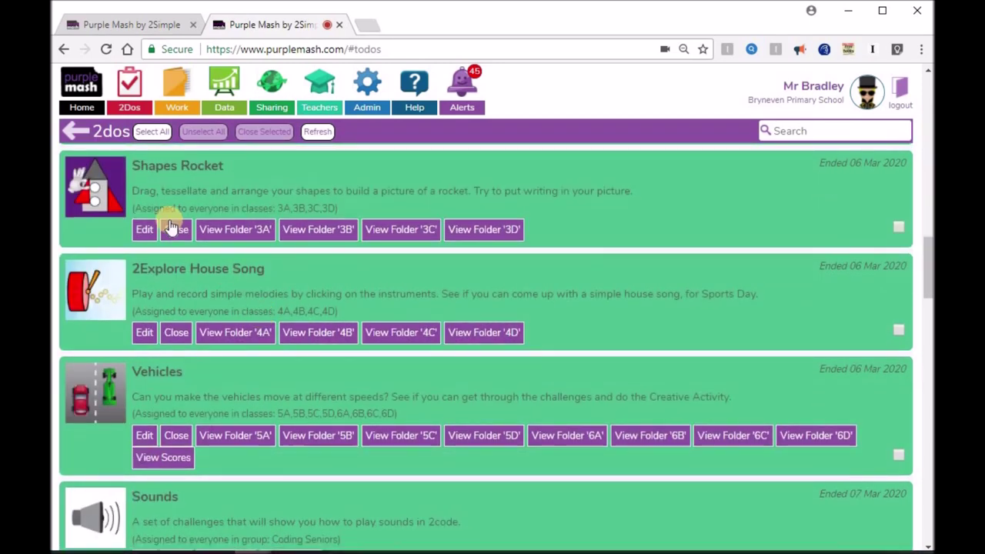
pyautogui.scroll(5, 220, 210)
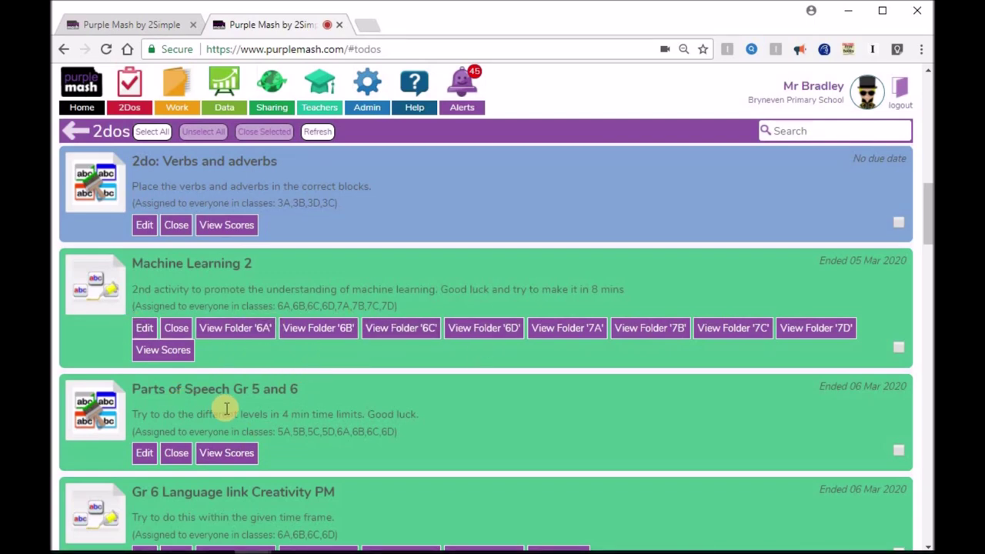
pyautogui.scroll(-5, 227, 409)
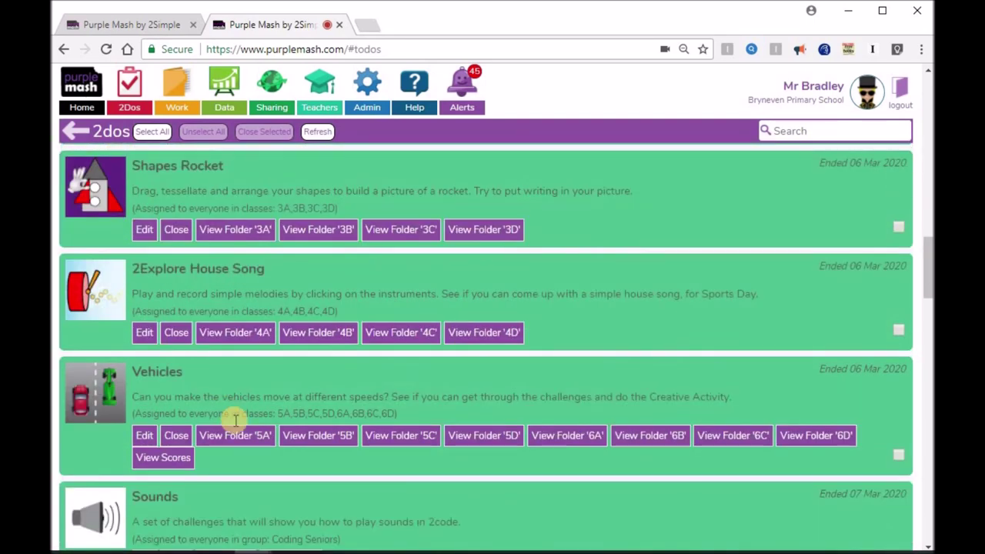
pyautogui.click(260, 435)
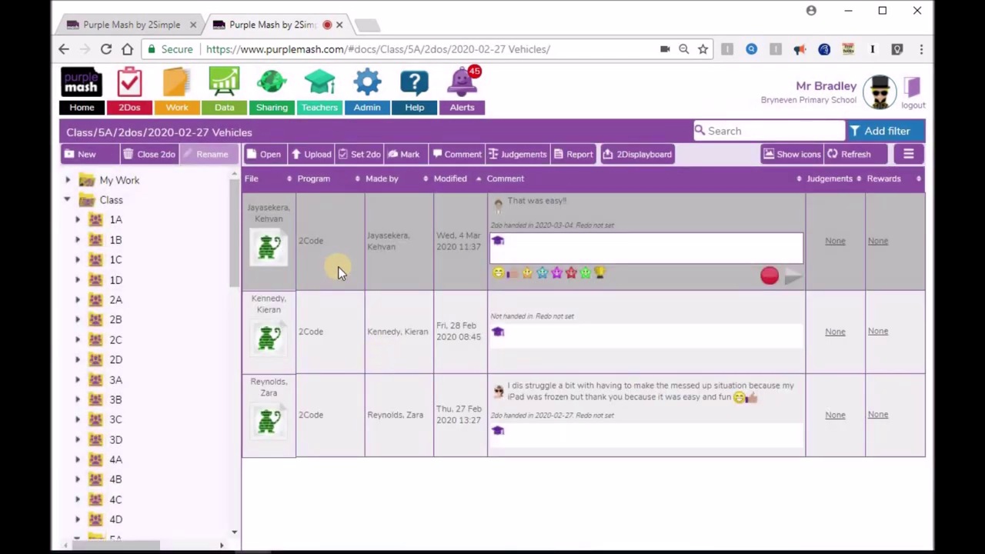
# Open the first pupil's Vehicles work for marking and view the code for stages 1 and 2 through Teacher view
pyautogui.click(398, 154)
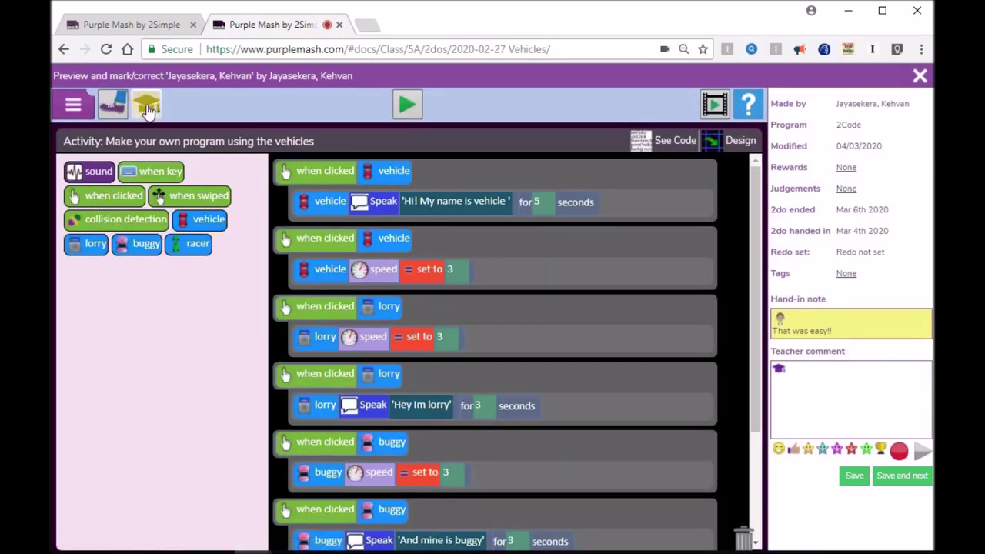
pyautogui.click(149, 105)
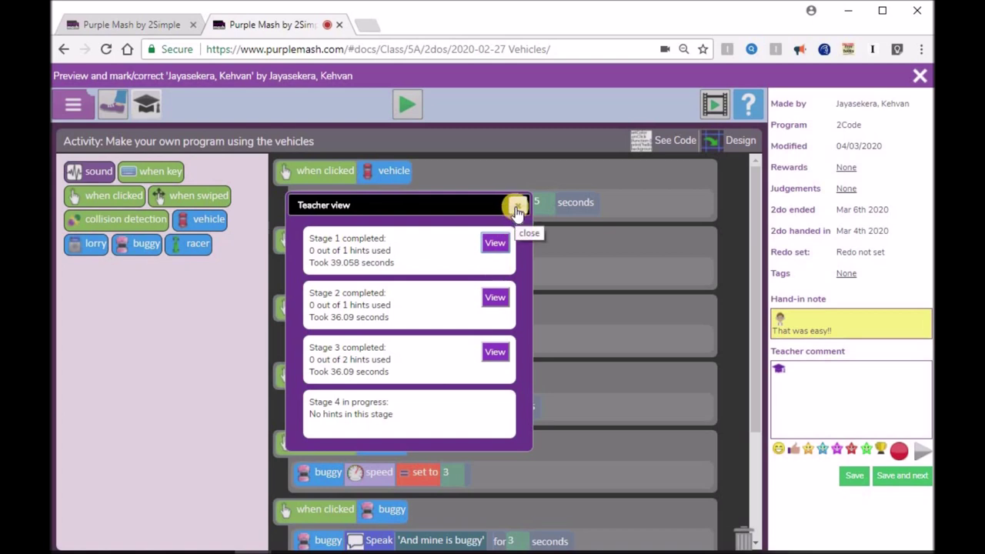
pyautogui.click(490, 245)
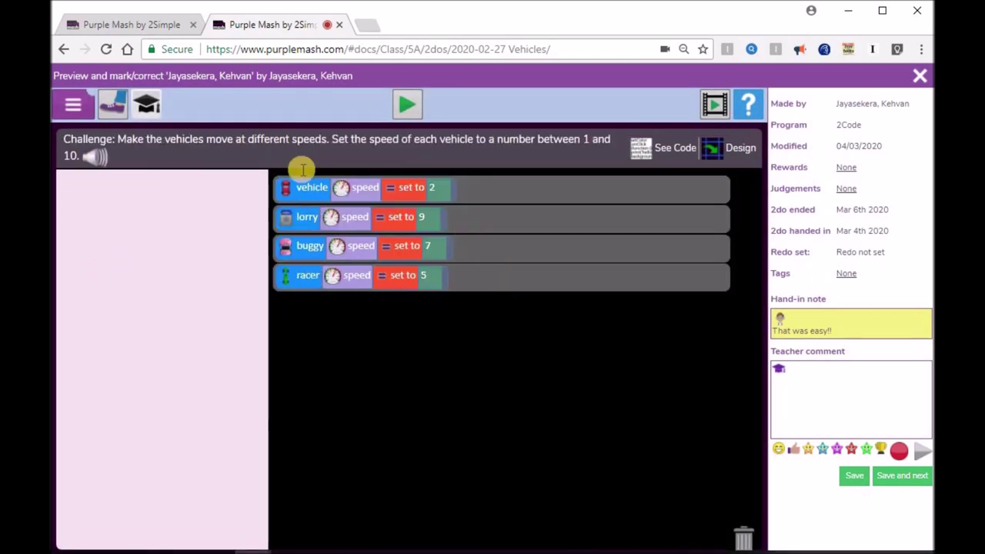
pyautogui.click(147, 104)
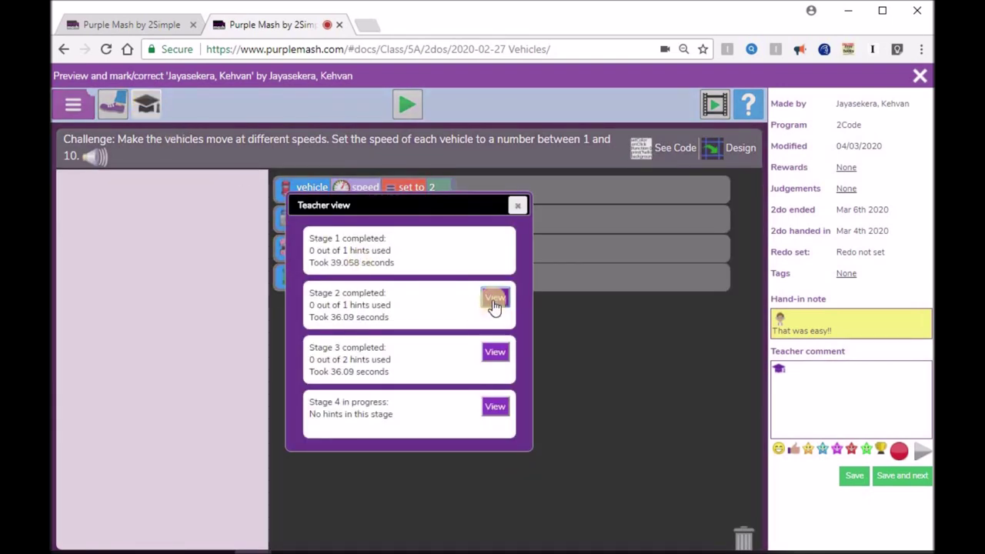
pyautogui.click(494, 298)
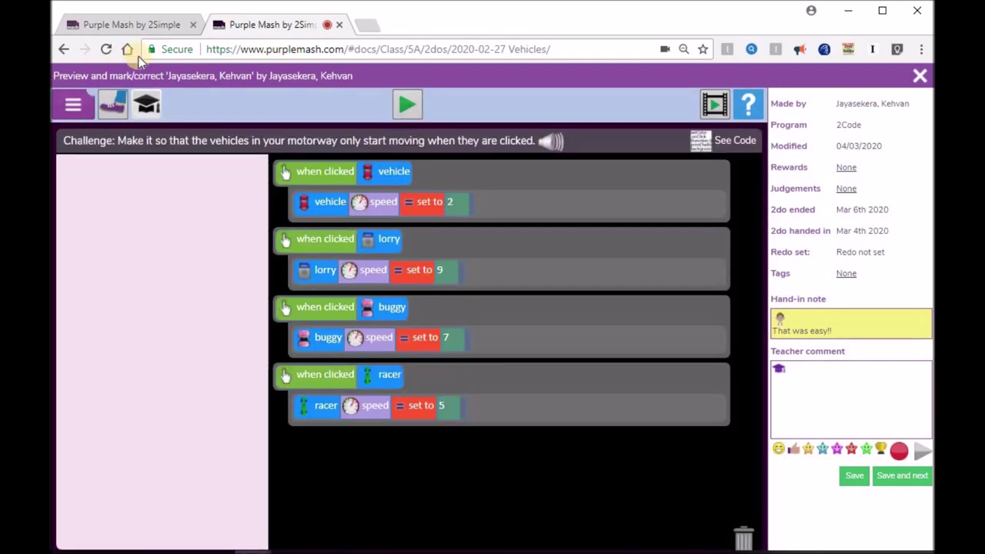
# View the pupil's code for stages 3 and 4 through Teacher view
pyautogui.click(147, 106)
pyautogui.click(480, 355)
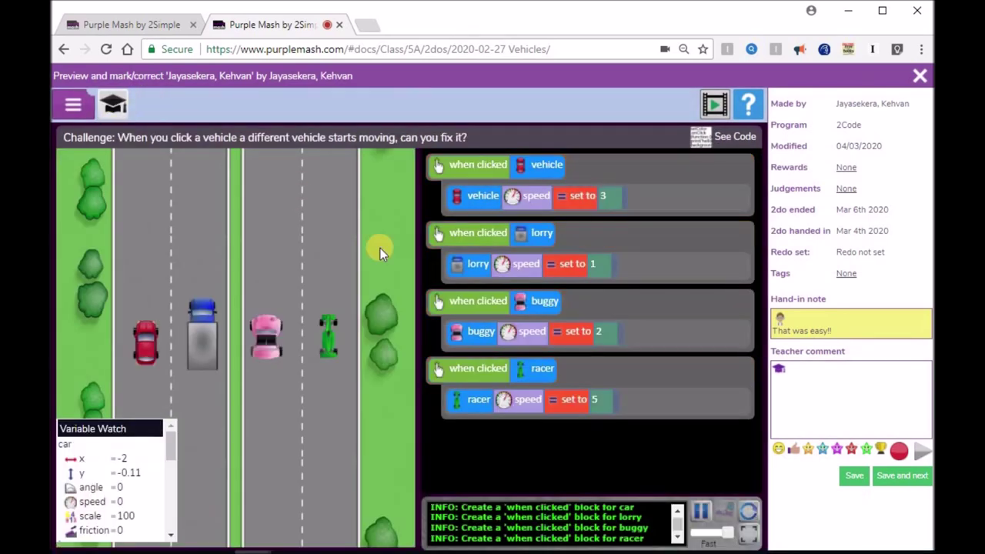
pyautogui.click(115, 105)
pyautogui.click(494, 402)
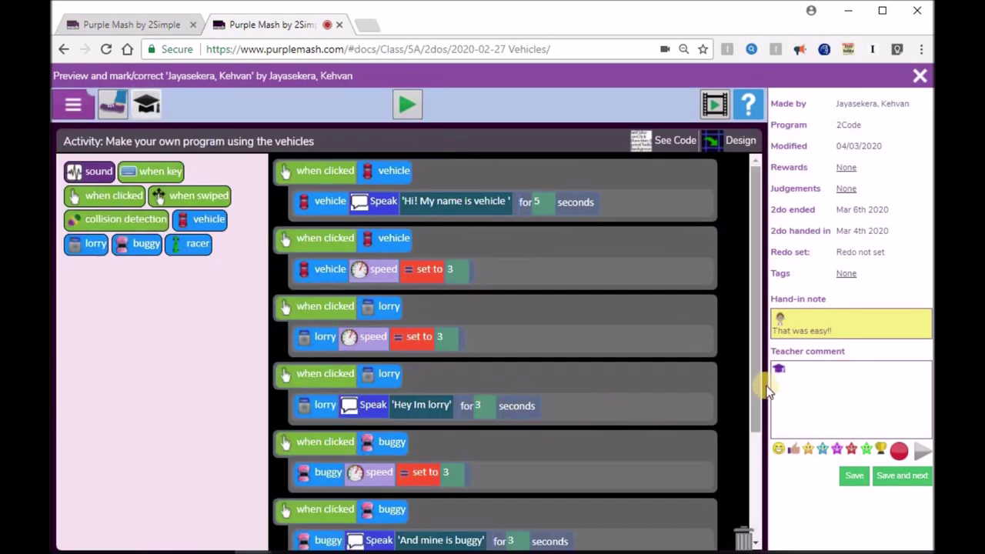
# Read through the pupil's stage 4 code and run the vehicles program
pyautogui.scroll(-1, 756, 396)
pyautogui.click(814, 390)
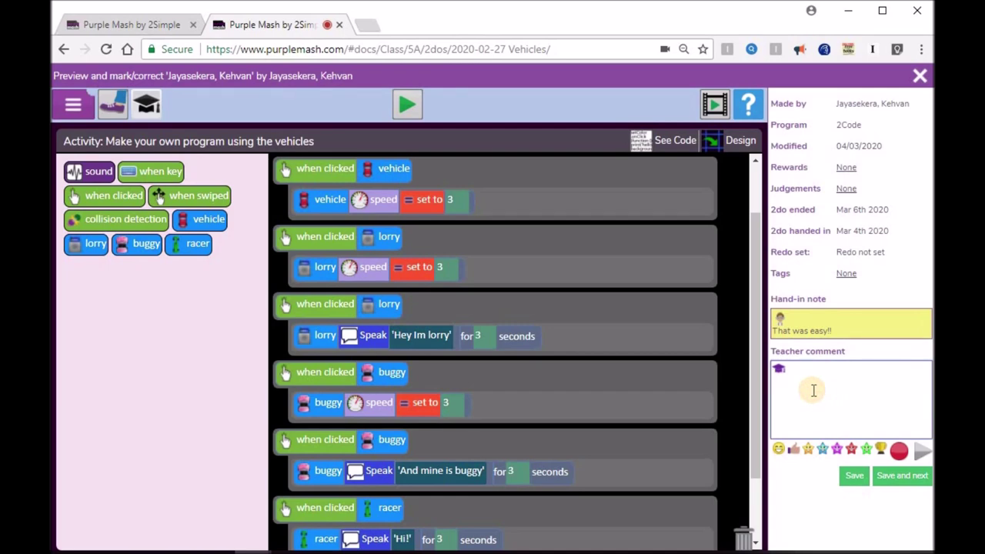
pyautogui.click(407, 105)
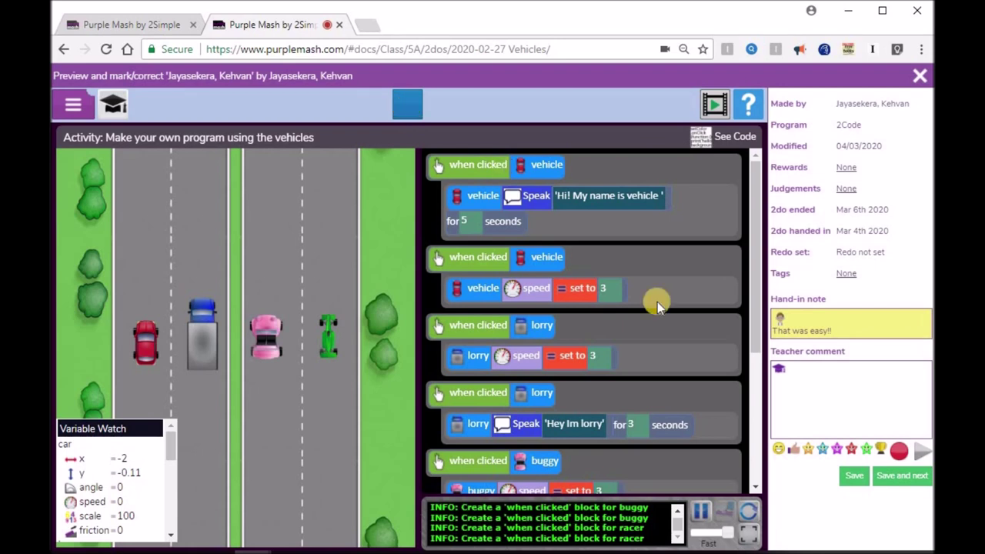
# Run the pupil's vehicles program in full view, test the car, lorry, buggy and racer in turn, and stop it
pyautogui.click(749, 531)
pyautogui.click(313, 325)
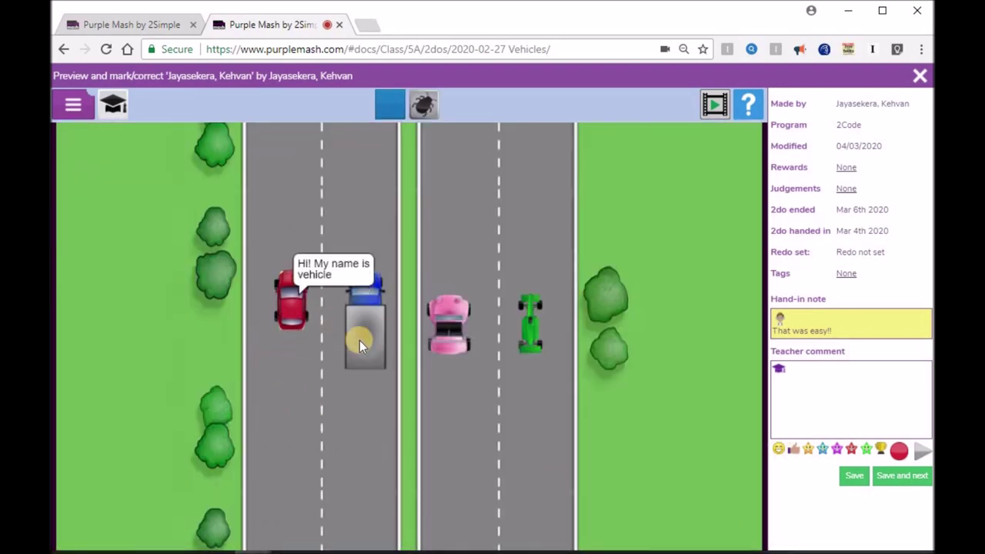
pyautogui.click(360, 340)
pyautogui.click(445, 340)
pyautogui.click(531, 325)
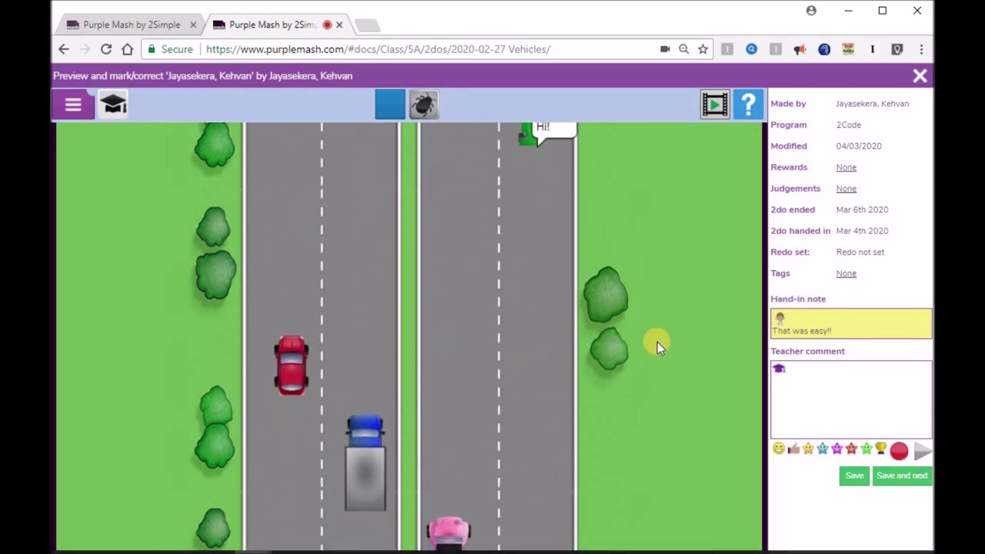
pyautogui.click(388, 103)
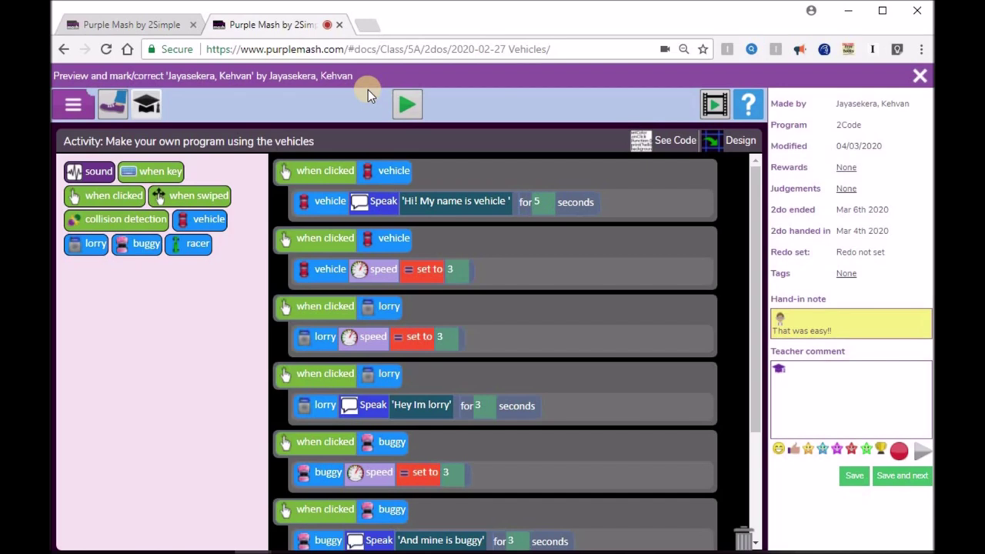
# Save and step through the remaining class 5A pupils' Vehicles work to the last one, and close the marking preview
pyautogui.click(908, 477)
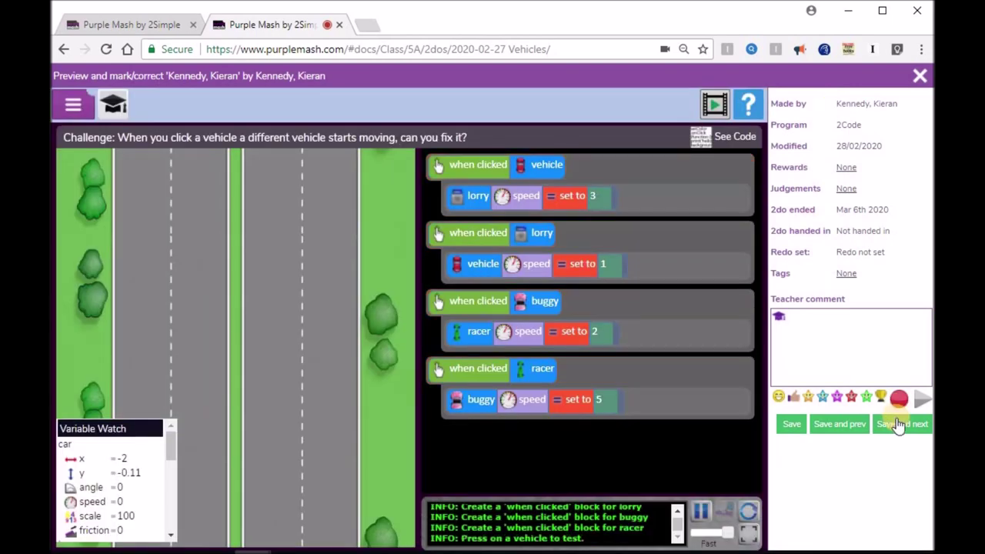
pyautogui.click(899, 424)
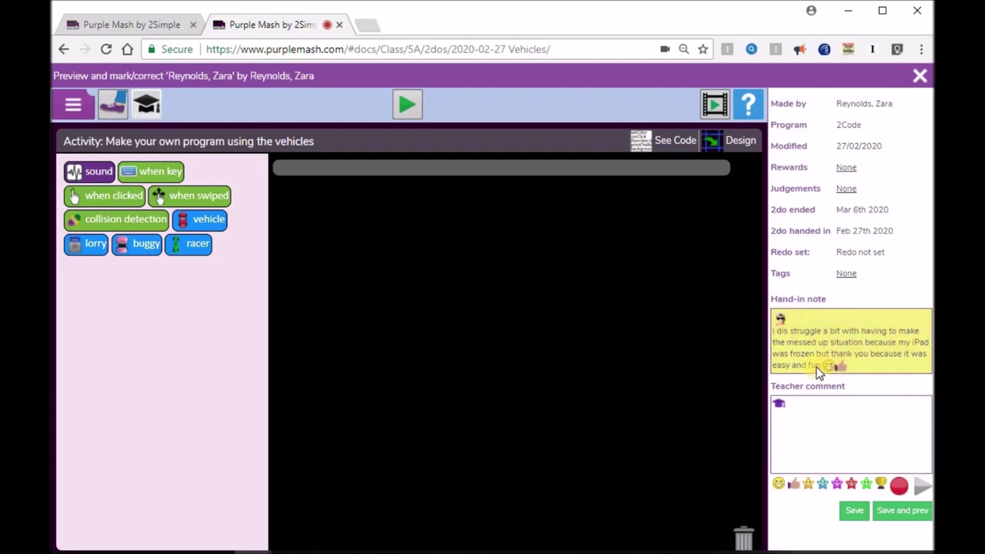
pyautogui.click(910, 85)
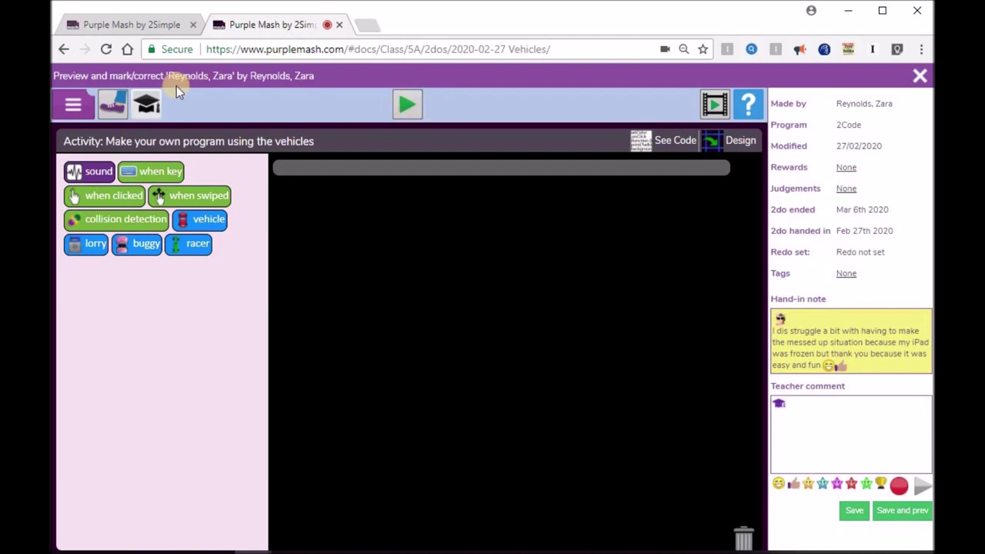
# Open the class 5B folder of the Vehicles 2Do, review the first two pupils' work in marking preview, and close it
pyautogui.click(64, 49)
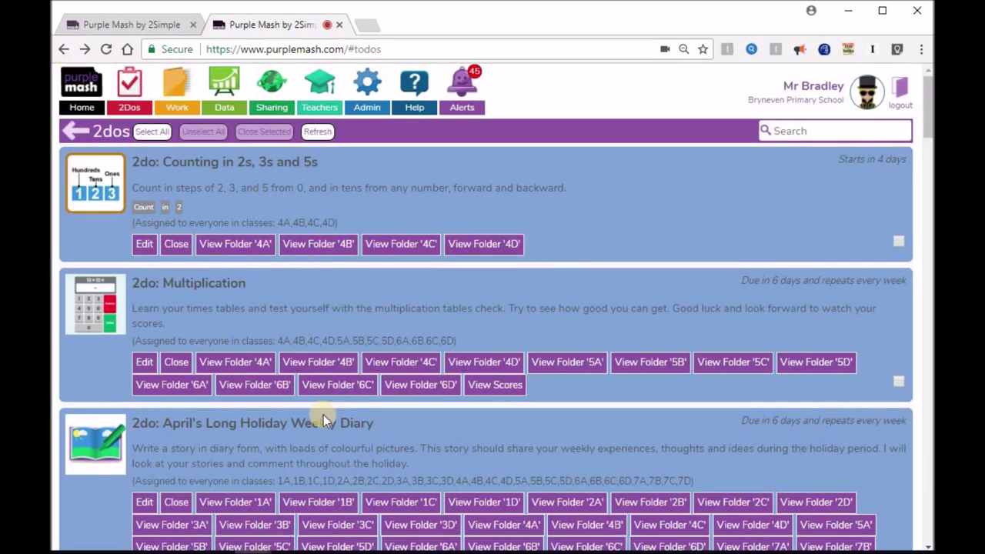
pyautogui.scroll(-5, 298, 441)
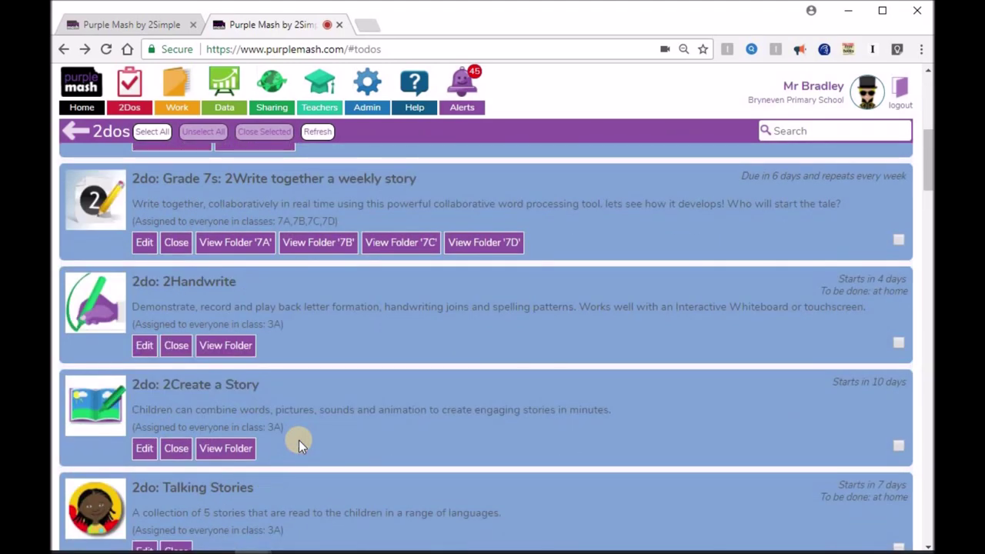
pyautogui.scroll(-5, 299, 440)
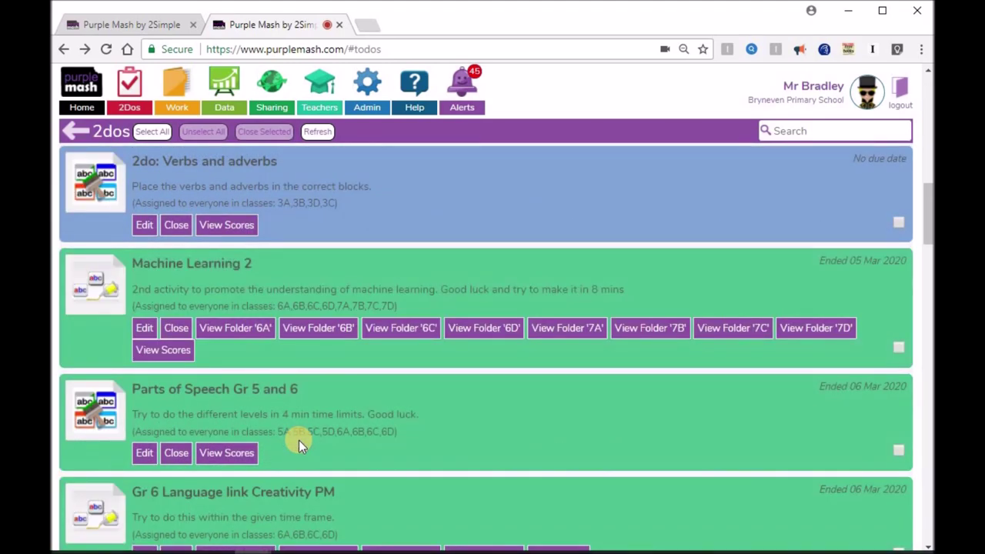
pyautogui.scroll(-5, 300, 441)
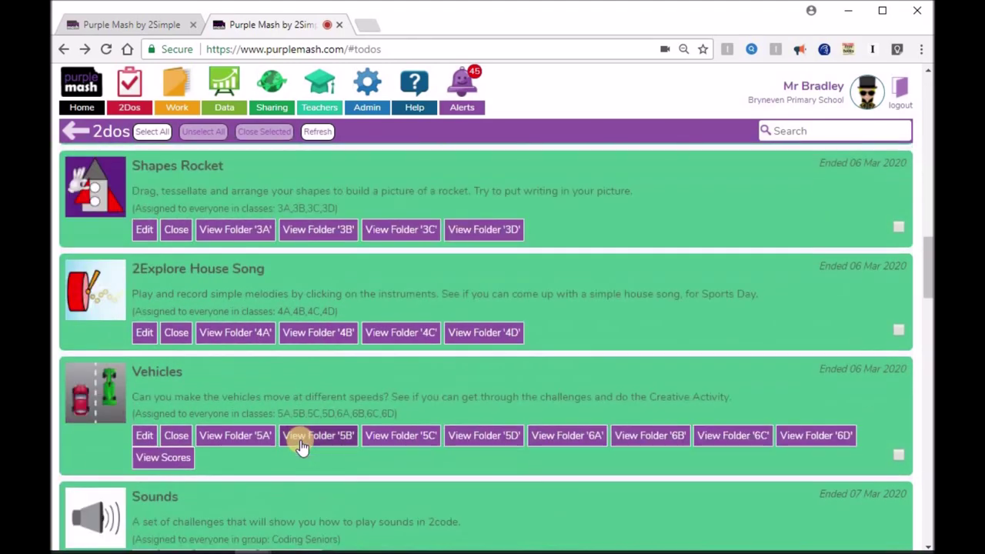
pyautogui.click(300, 437)
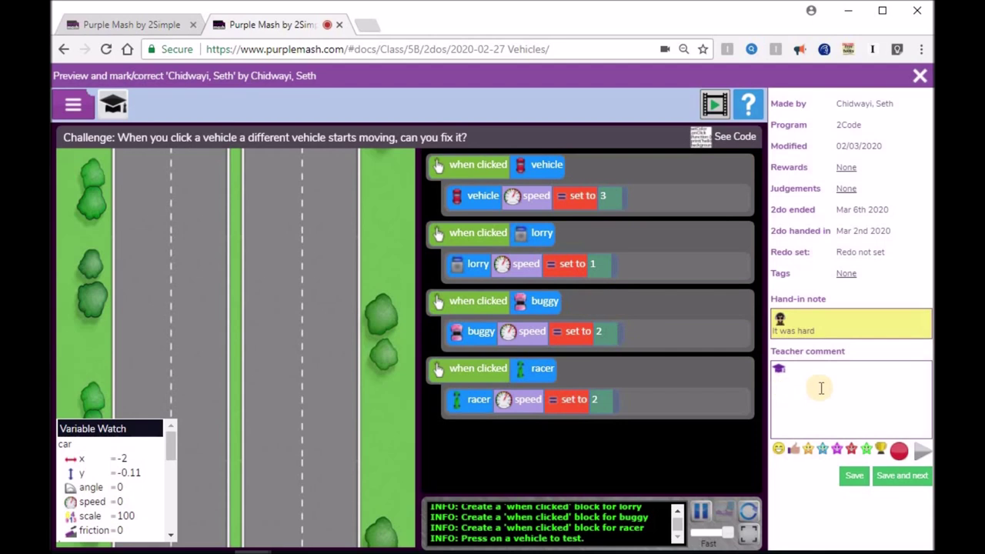
pyautogui.click(903, 476)
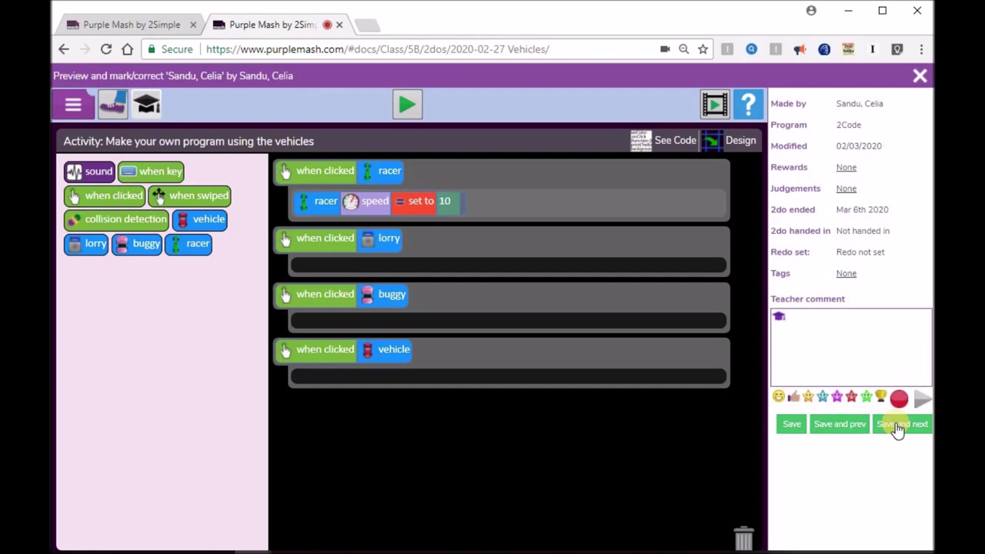
pyautogui.click(919, 76)
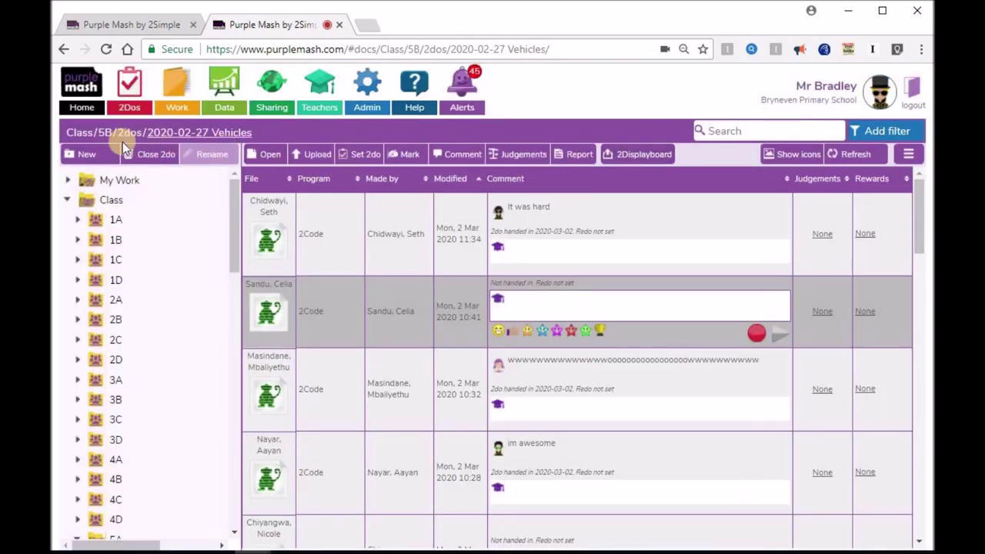
# Browse the Class folders to 1D's 2dos folder and open the 2020-03-24 2Create a Story 2Do
pyautogui.click(67, 200)
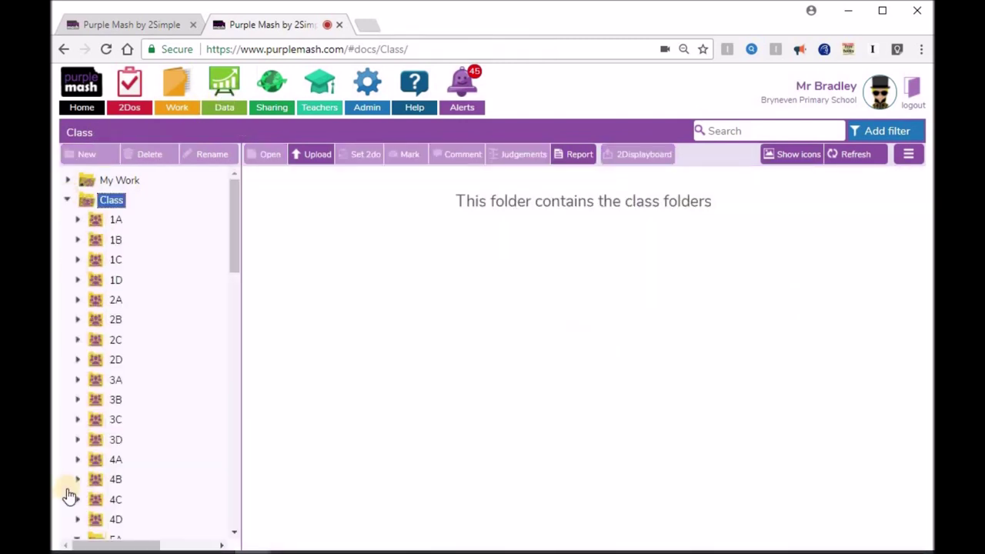
pyautogui.click(77, 280)
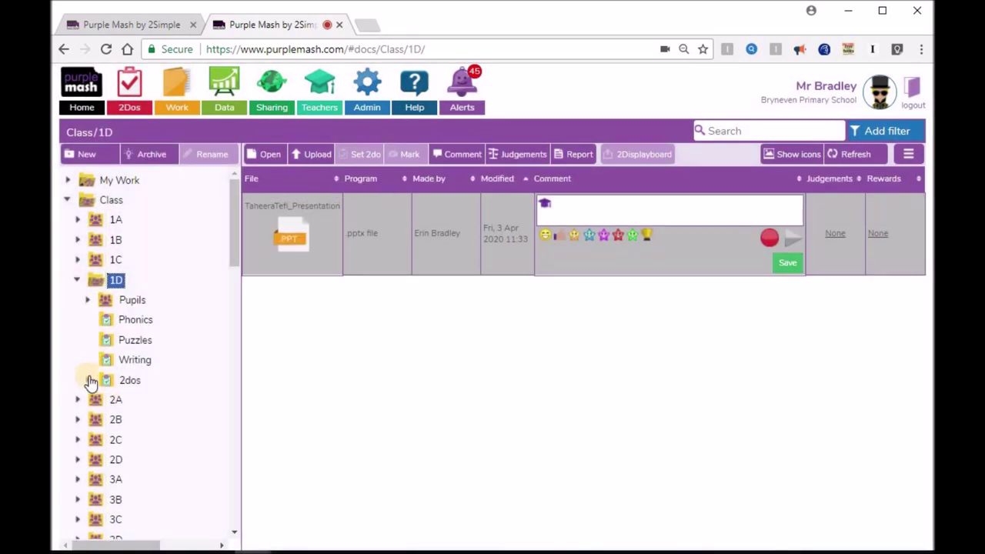
pyautogui.click(88, 379)
pyautogui.click(90, 382)
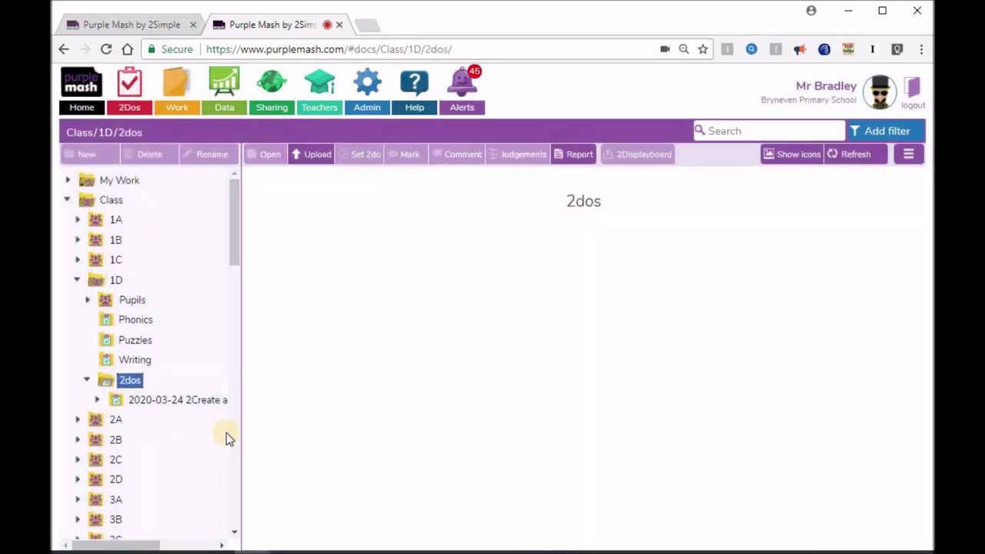
pyautogui.click(192, 409)
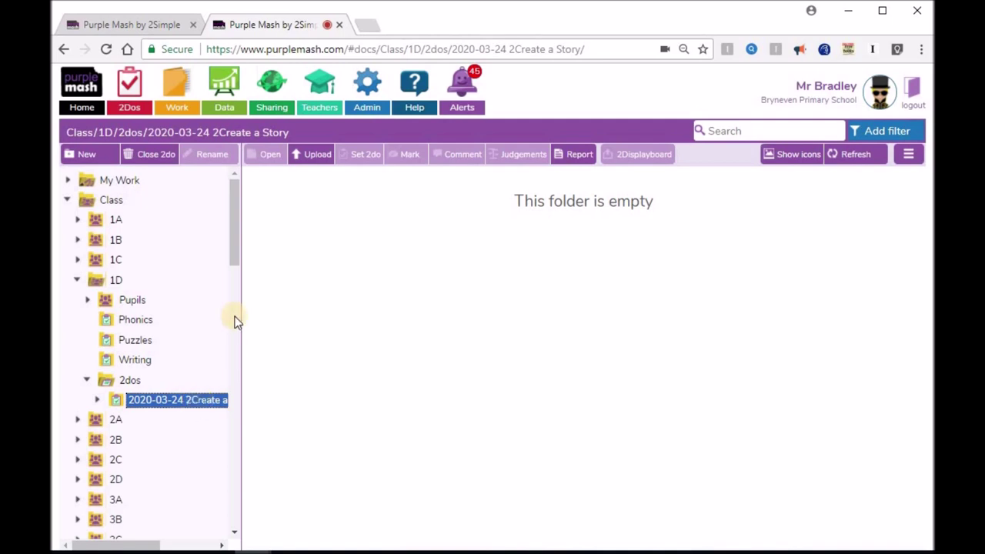
# Expand the 2Create a Story folder and open its 2020-03-30 - 2020-04-05 subfolder
pyautogui.click(235, 251)
pyautogui.moveTo(235, 264); pyautogui.dragTo(236, 277)
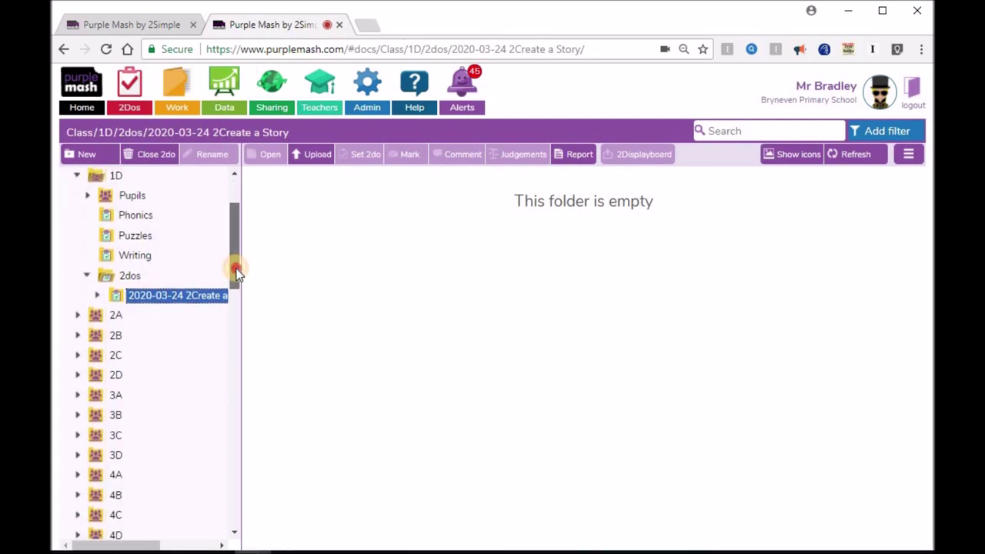
pyautogui.click(100, 299)
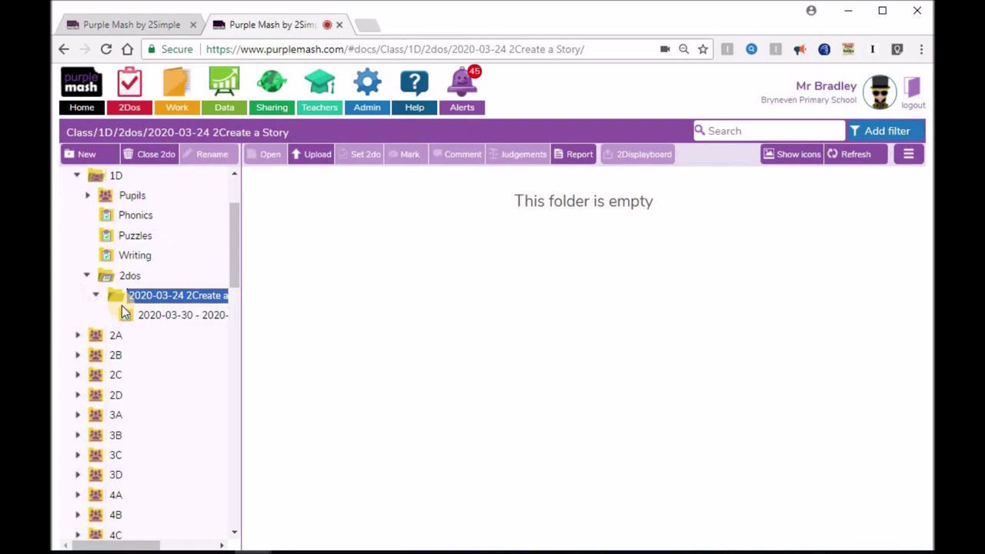
pyautogui.click(134, 316)
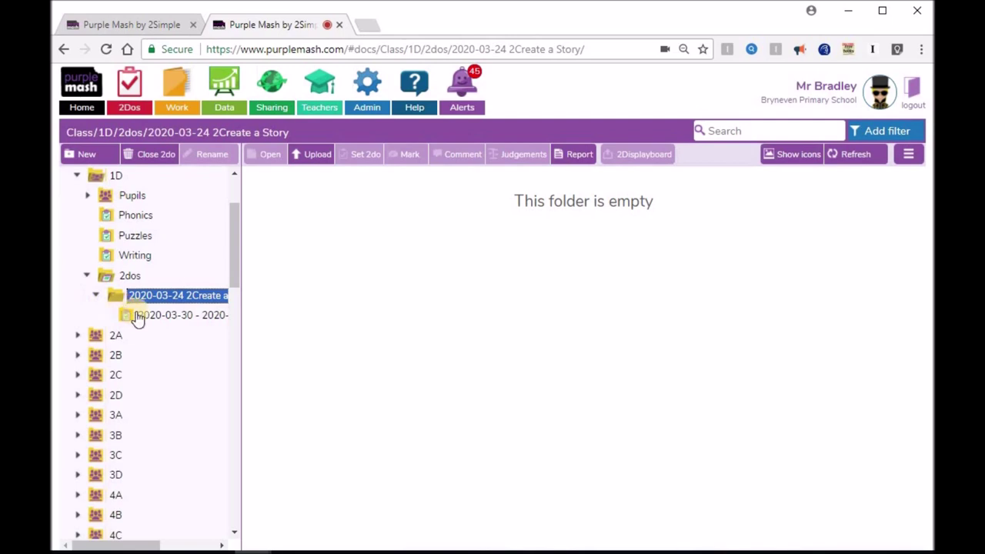
pyautogui.click(137, 318)
pyautogui.click(137, 316)
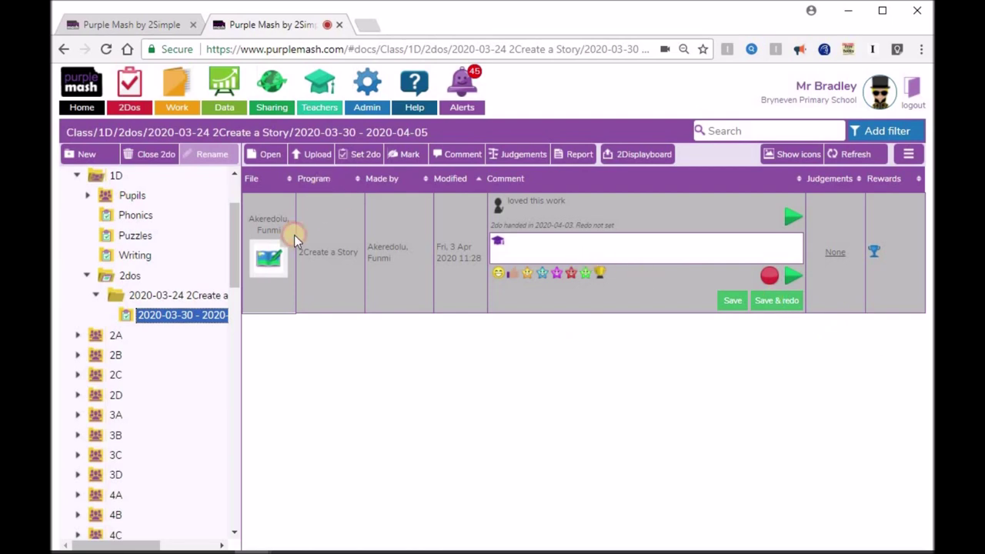
# Mark the pupil's 2Create a Story work with the comment "You can do better please try again", save it with a redo, and leave the preview
pyautogui.click(410, 154)
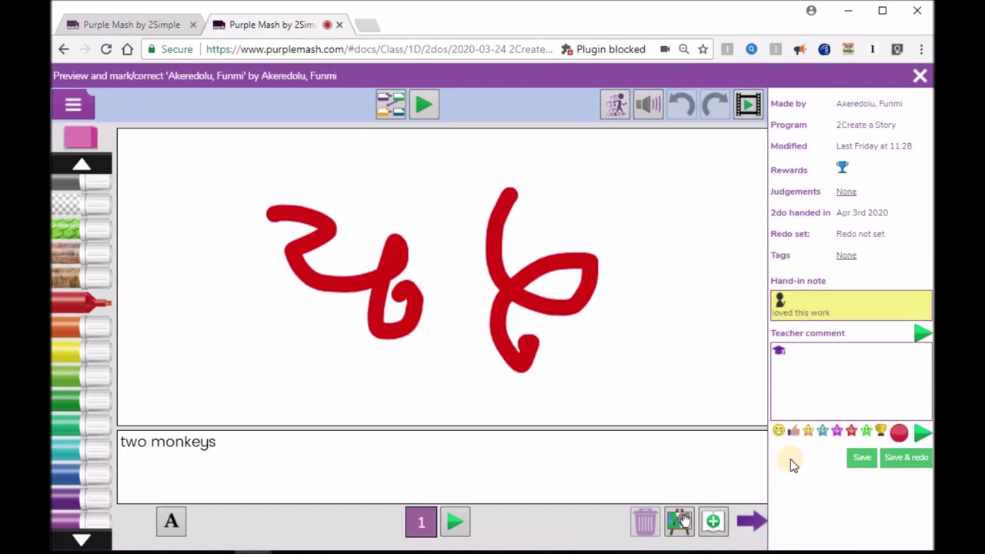
pyautogui.click(786, 376)
pyautogui.write('You can do better please try again')
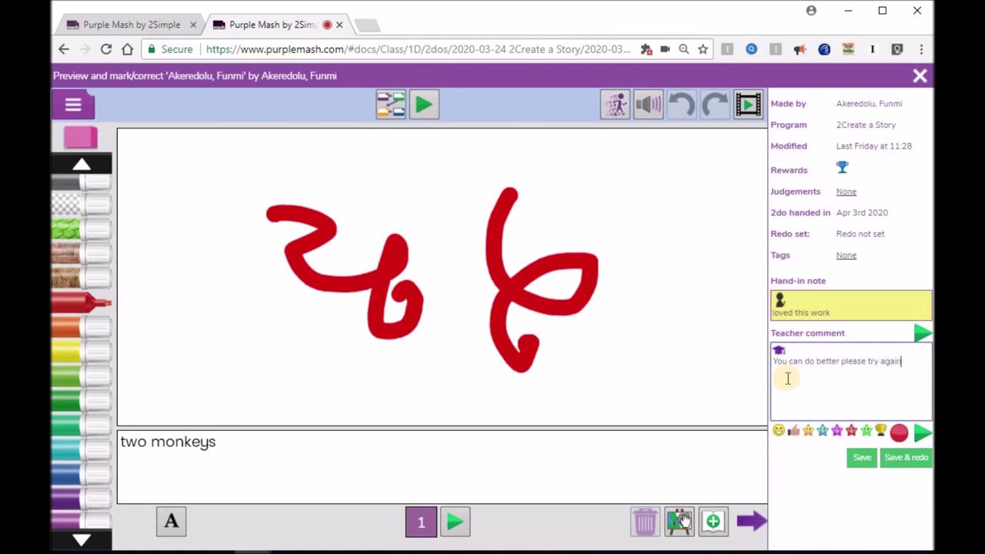
pyautogui.click(904, 461)
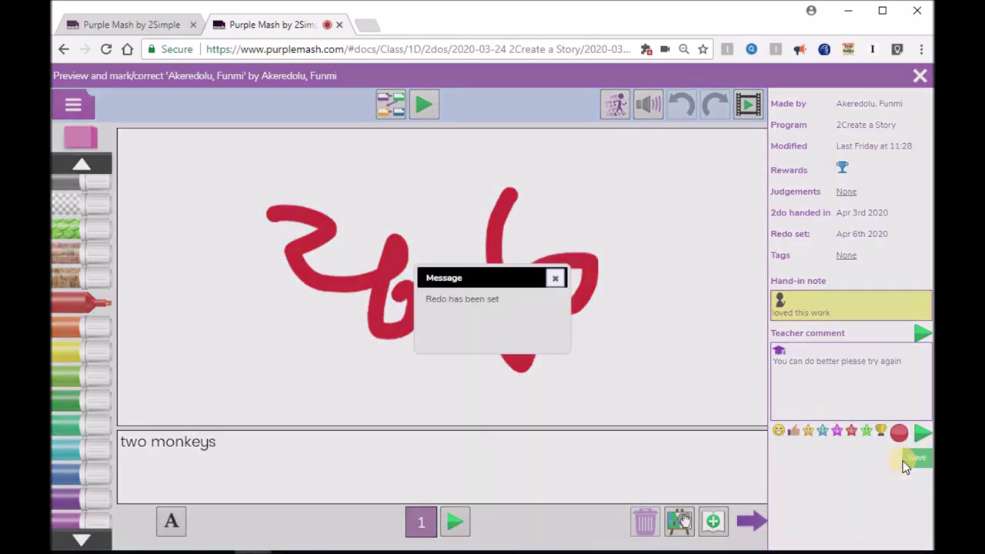
pyautogui.click(554, 282)
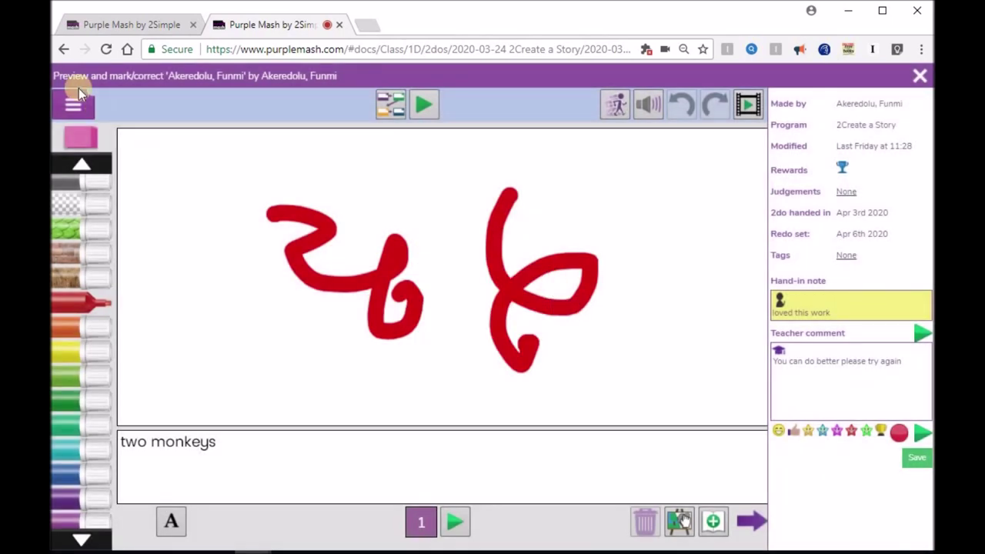
pyautogui.click(65, 53)
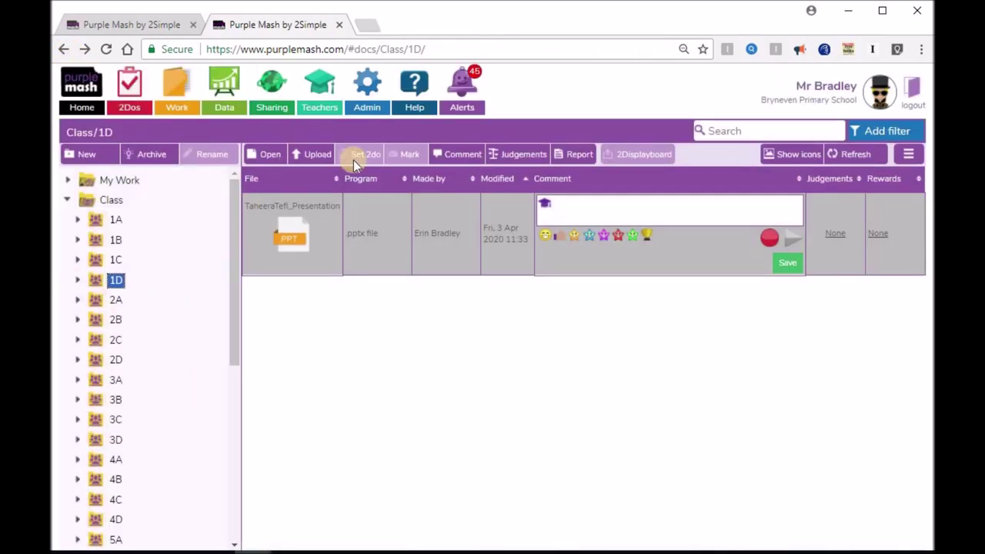
# View the document upload dialog for the class 1D folder and close it without choosing a file
pyautogui.click(312, 153)
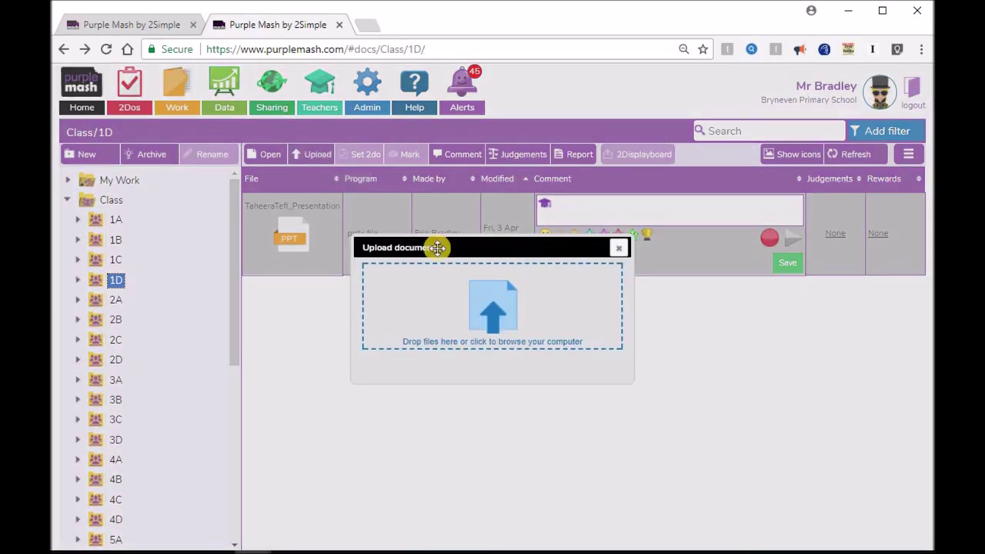
pyautogui.click(499, 314)
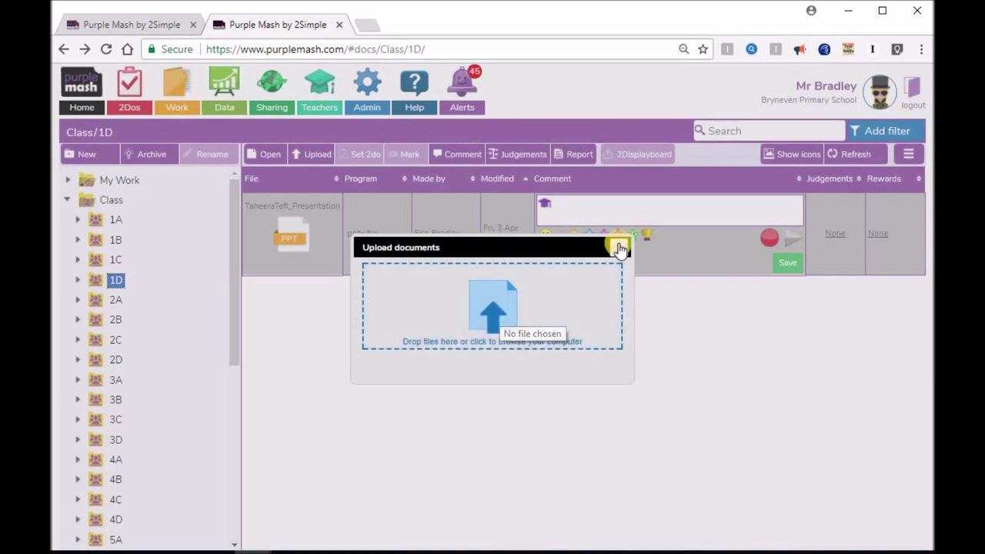
pyautogui.click(598, 256)
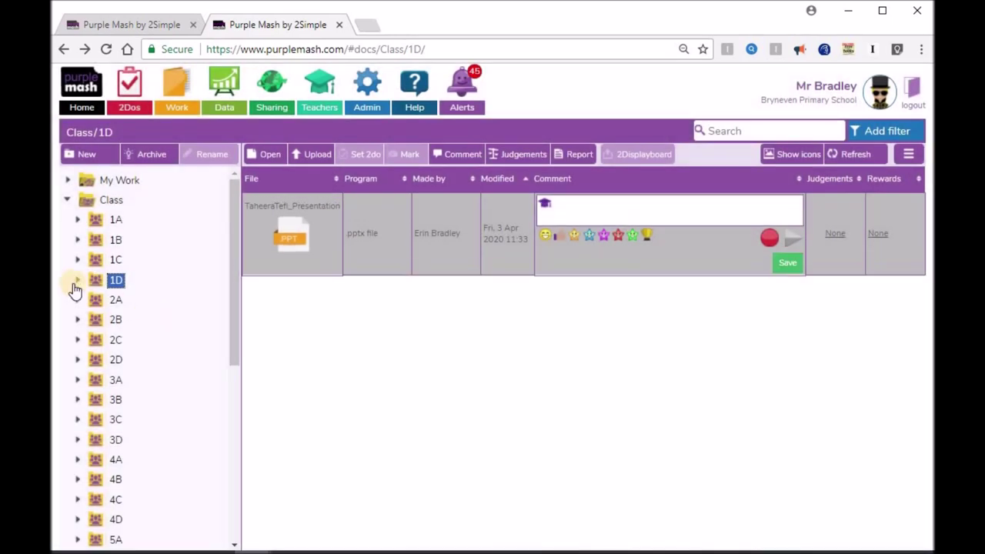
# Look through the class 1D subfolders, including Pupils, and collapse the class folder again
pyautogui.click(77, 280)
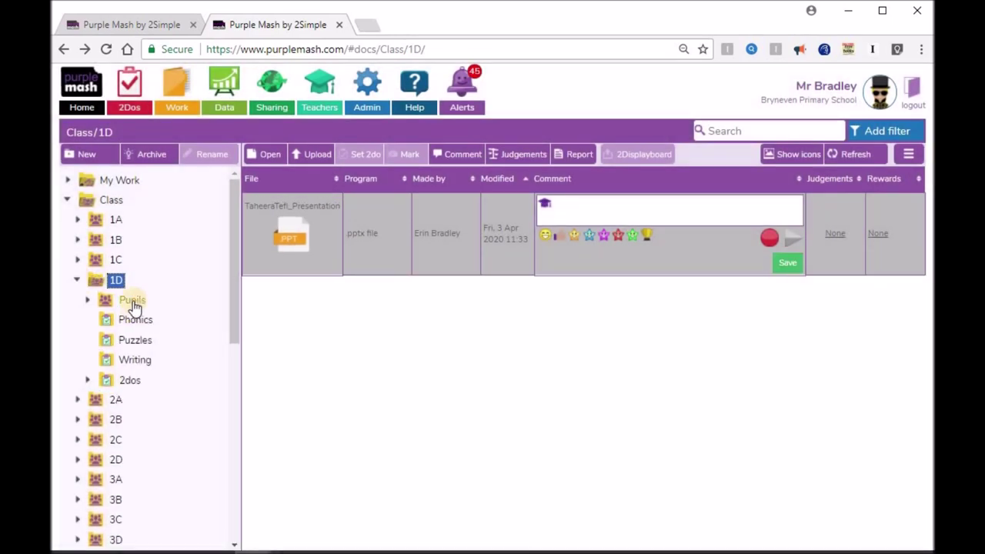
pyautogui.click(132, 301)
pyautogui.click(87, 300)
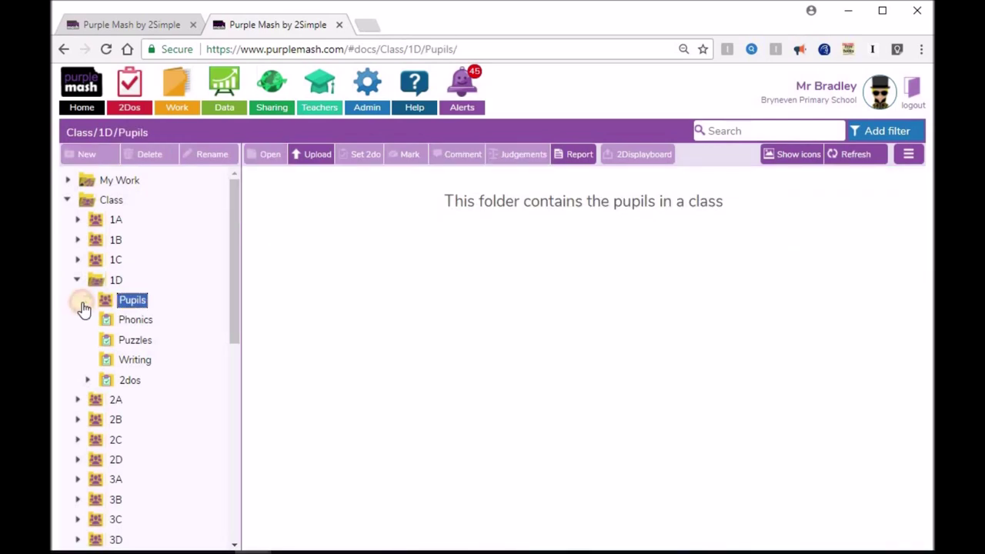
pyautogui.click(139, 322)
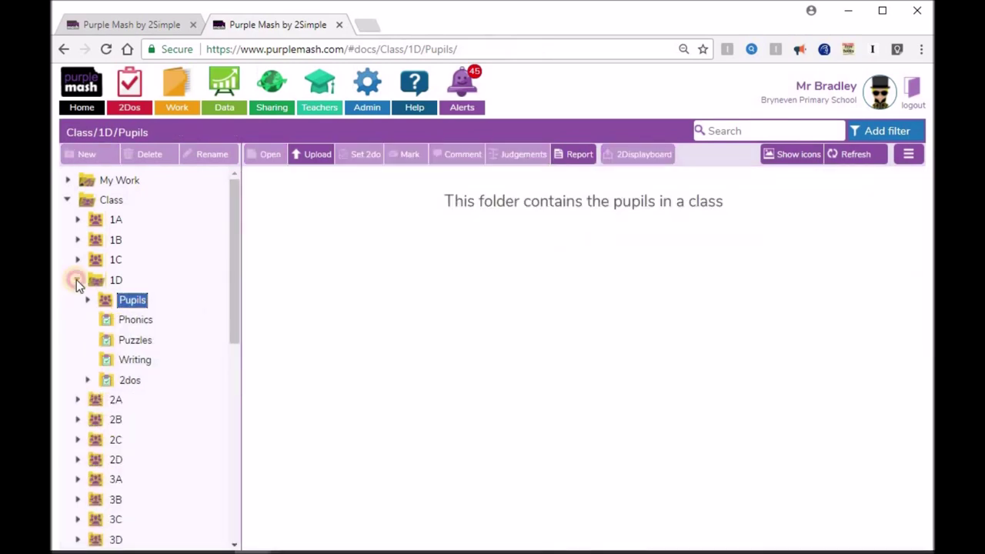
pyautogui.click(77, 281)
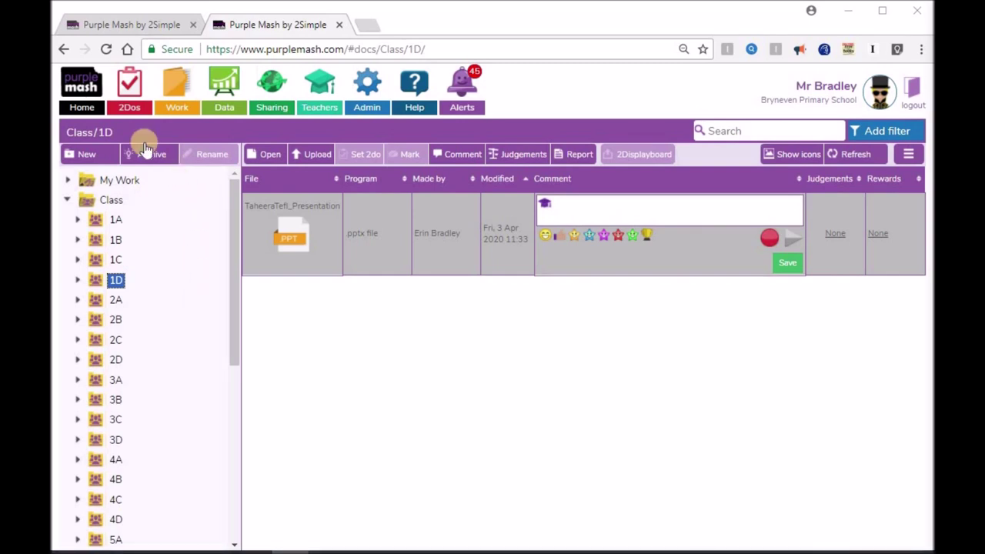
# Return to the home page and open the Teachers area
pyautogui.click(91, 97)
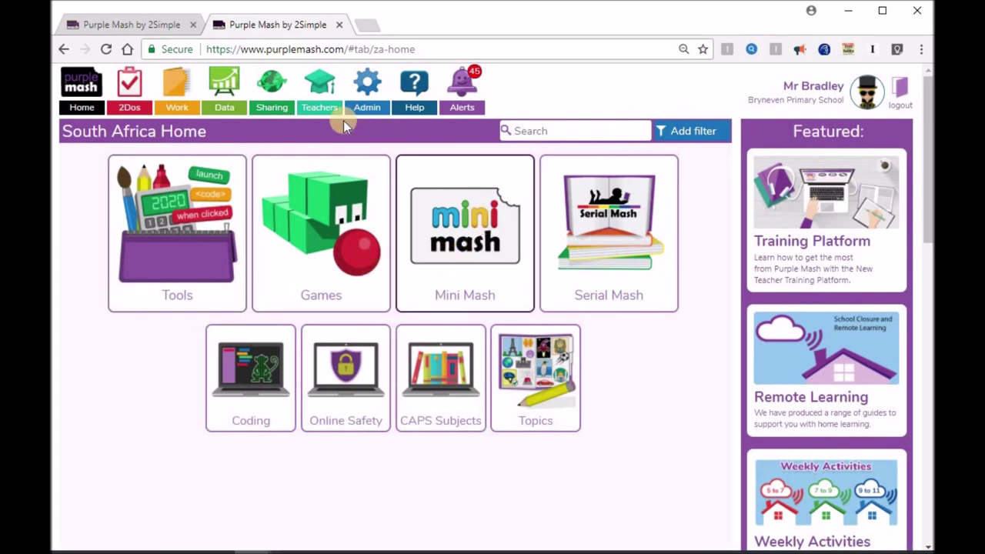
pyautogui.click(323, 100)
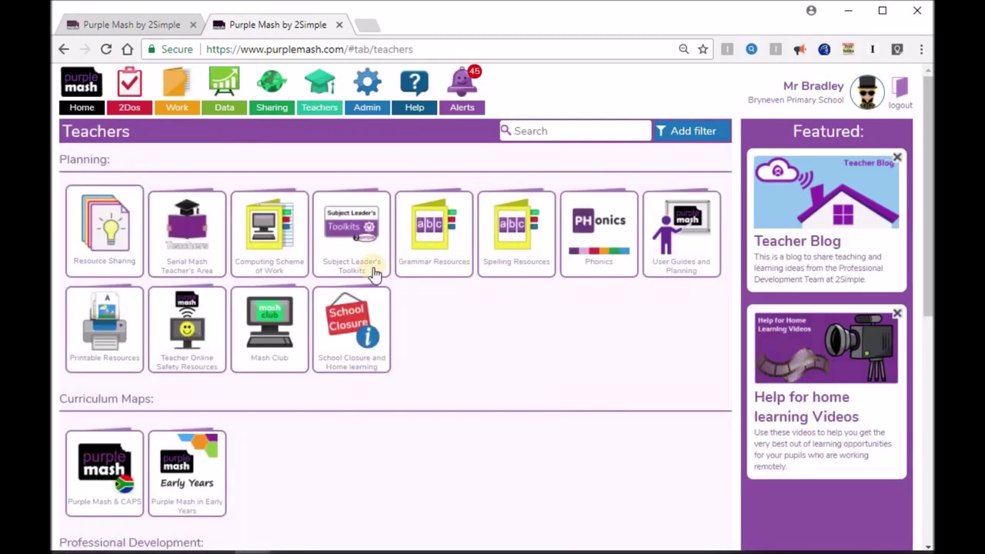
# Look through the Teachers area's resource sections, view the Purple Mash & CAPS curriculum map collection, and return to the Teachers page
pyautogui.moveTo(101, 479)
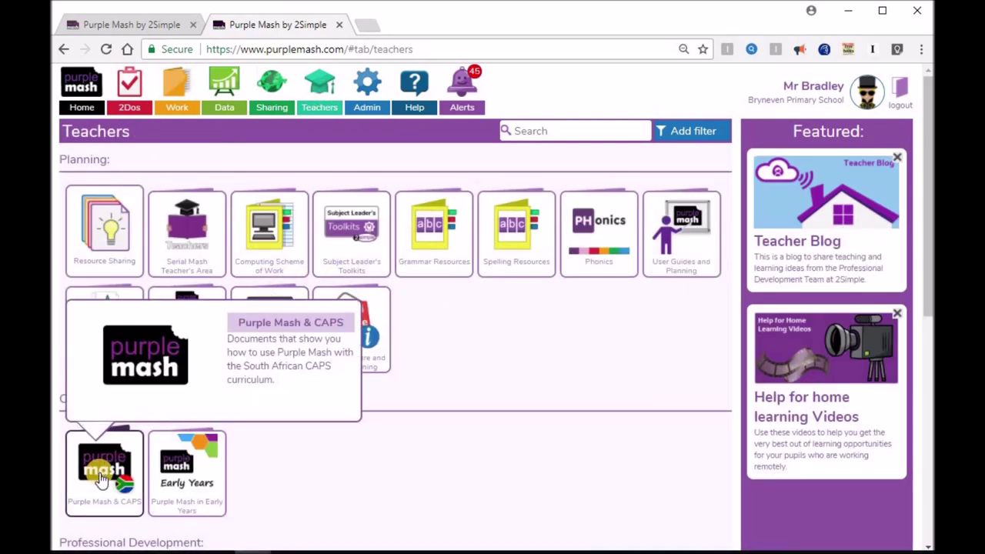
pyautogui.moveTo(204, 481)
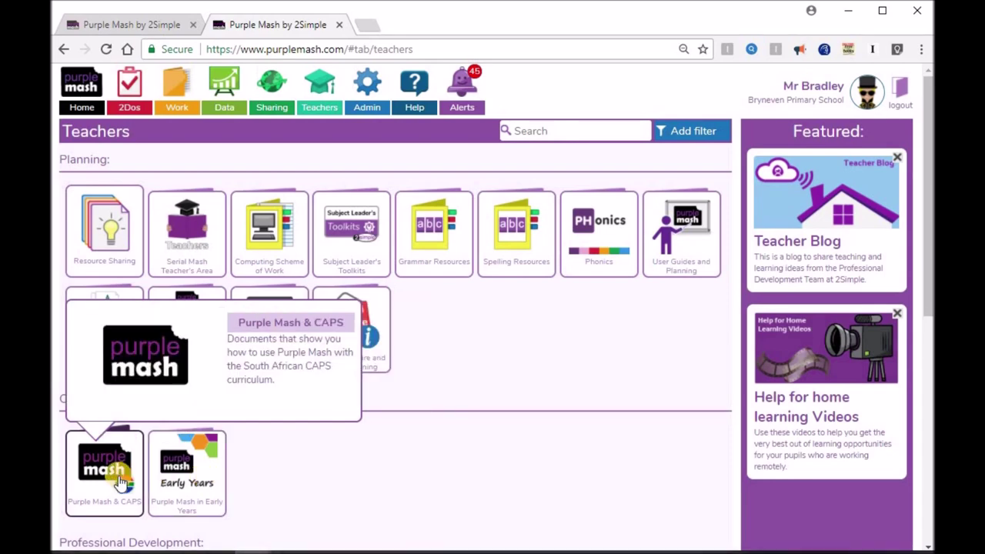
pyautogui.scroll(-5, 121, 482)
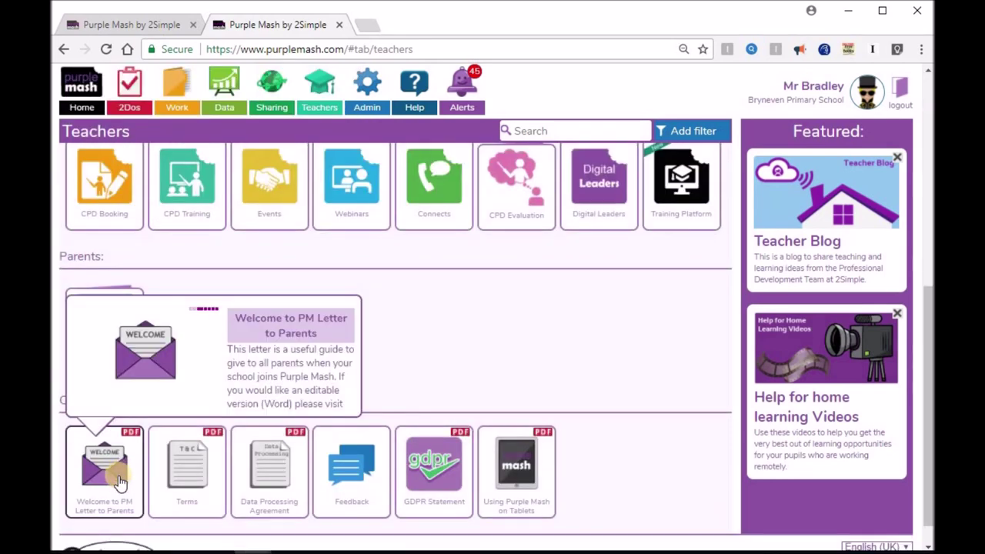
pyautogui.scroll(5, 121, 481)
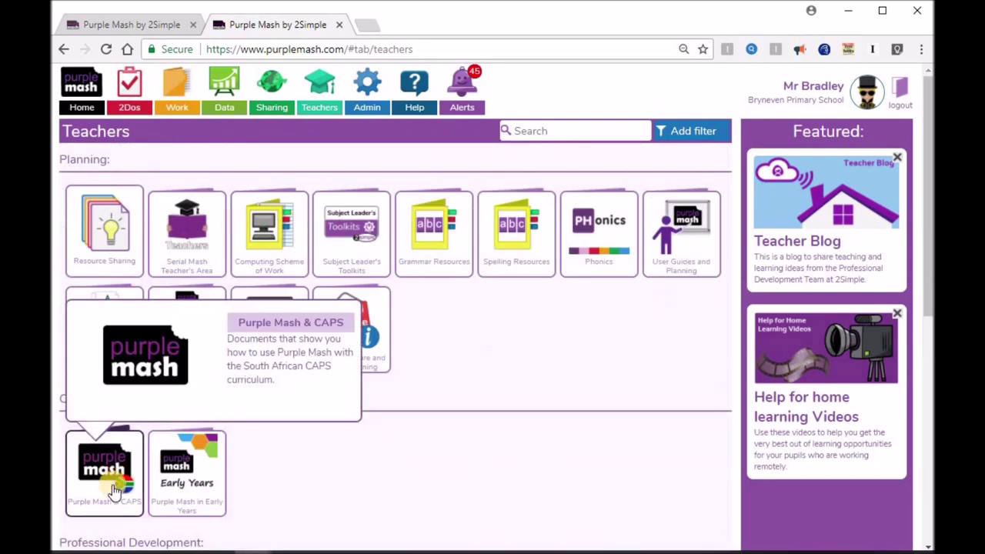
pyautogui.scroll(-5, 124, 485)
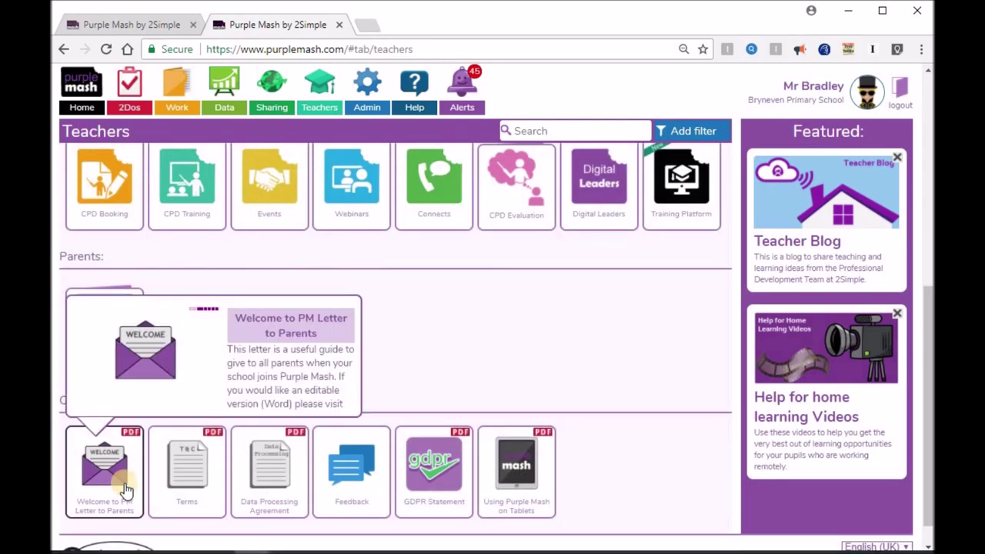
pyautogui.scroll(5, 126, 490)
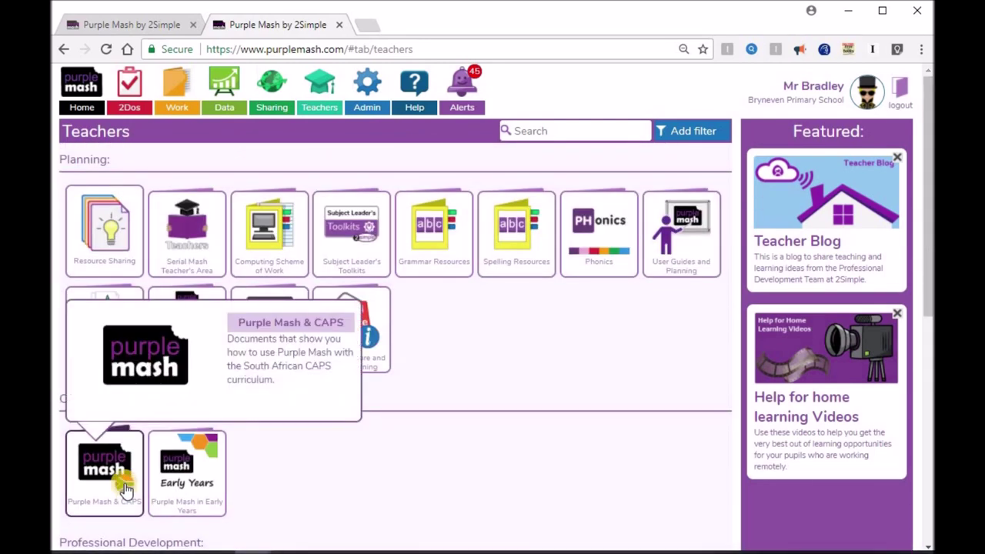
pyautogui.click(124, 488)
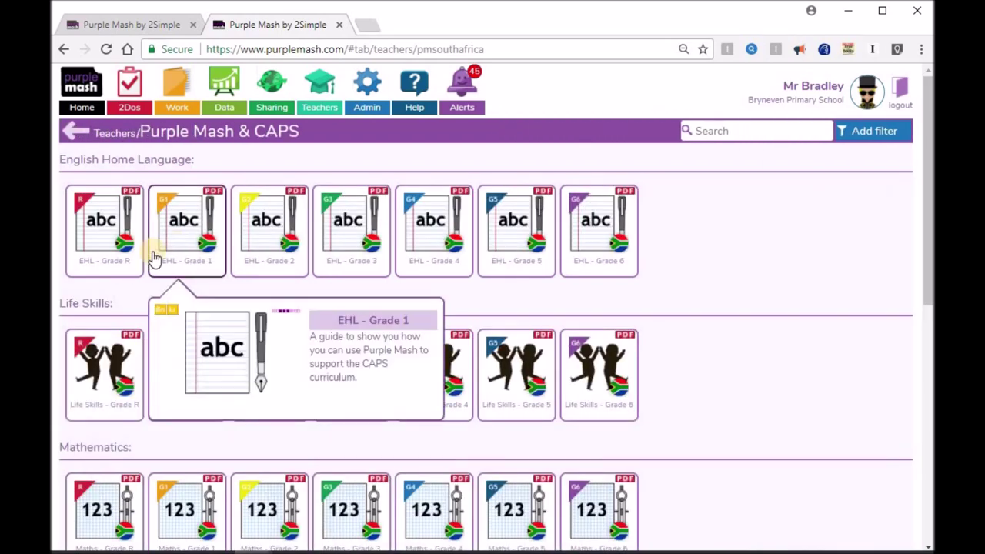
pyautogui.click(74, 135)
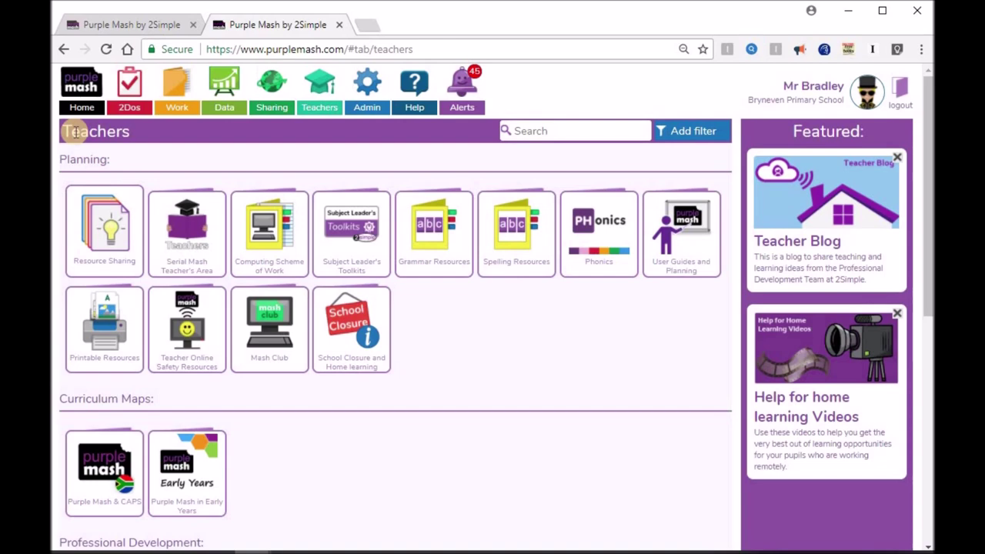
# Open the EHL Grade 4 guide from Purple Mash & CAPS and highlight the 2Connect description and the Ancient Mariner story heading
pyautogui.click(105, 474)
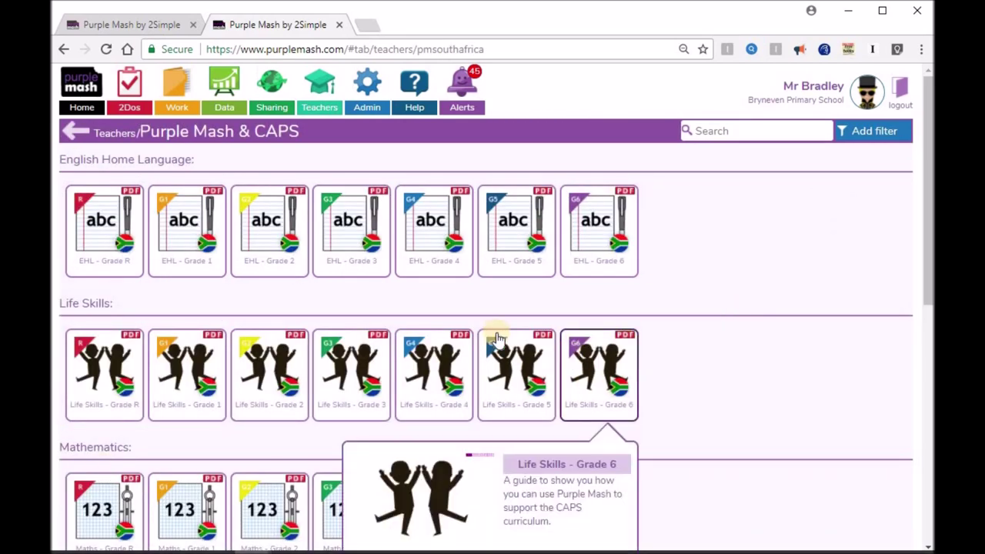
pyautogui.click(431, 223)
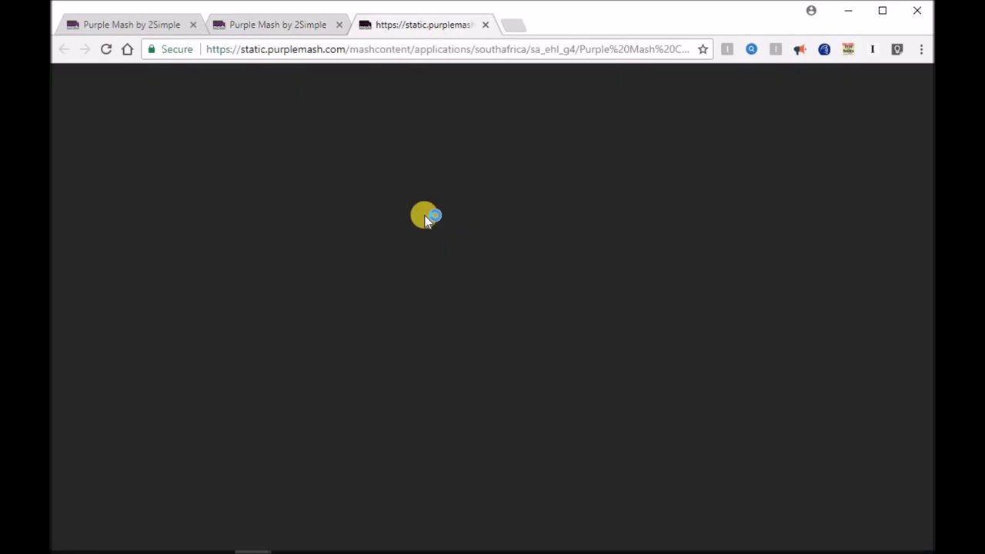
pyautogui.scroll(-15, 459, 308)
pyautogui.scroll(-5, 459, 308)
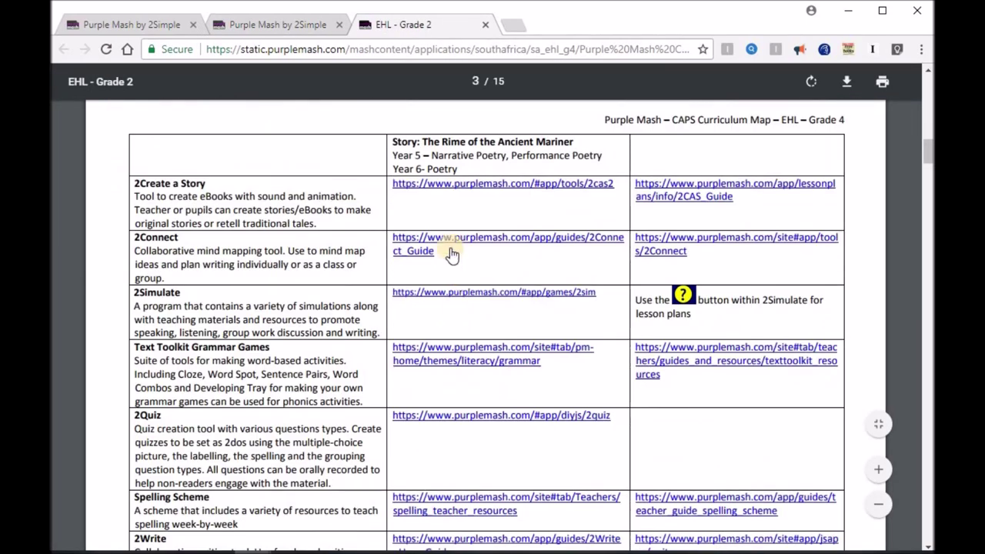
pyautogui.moveTo(133, 242); pyautogui.dragTo(258, 275)
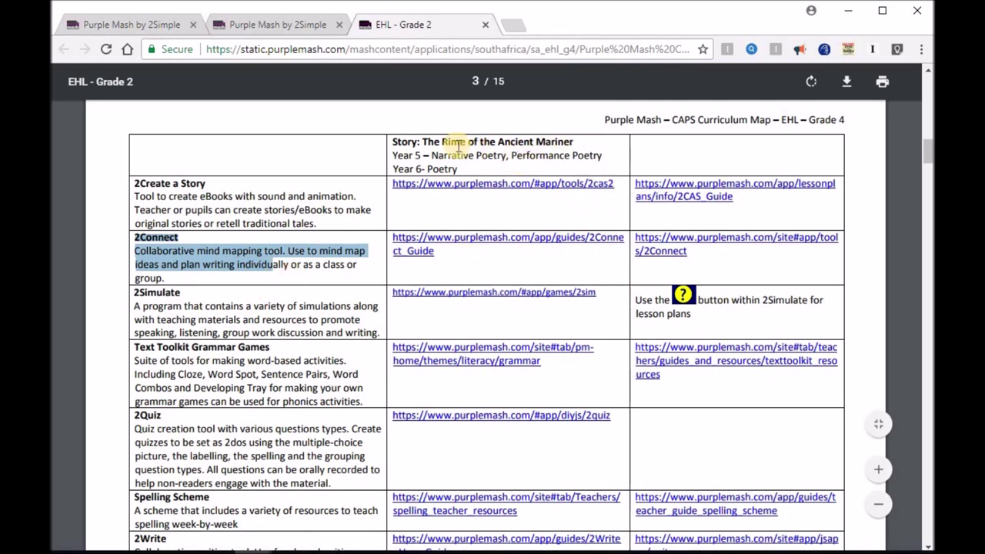
pyautogui.moveTo(395, 141); pyautogui.dragTo(472, 158)
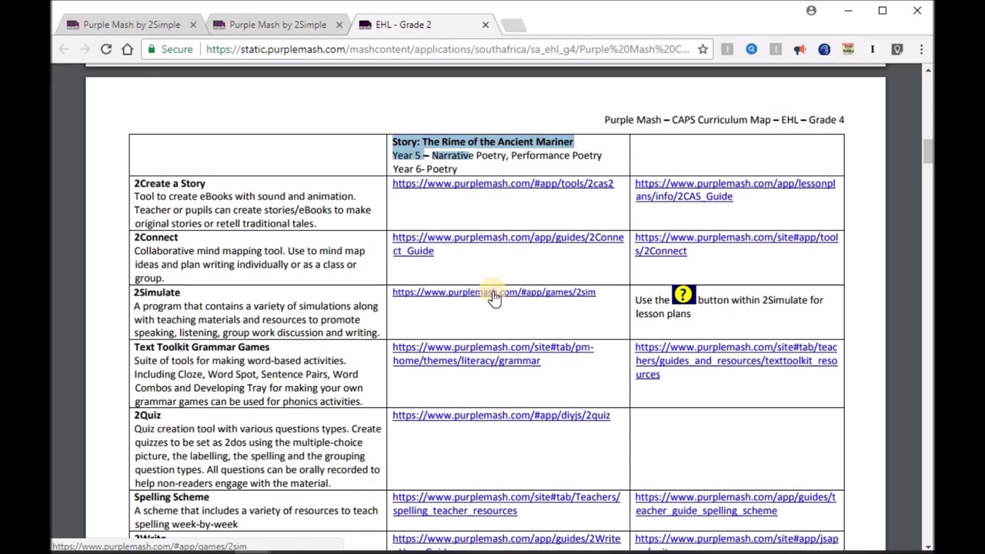
# Examine the Term 1 weekly plan for weeks 1&2, highlighting its theme and language structures, and open its 2Publish Plus resource link
pyautogui.scroll(-15, 525, 385)
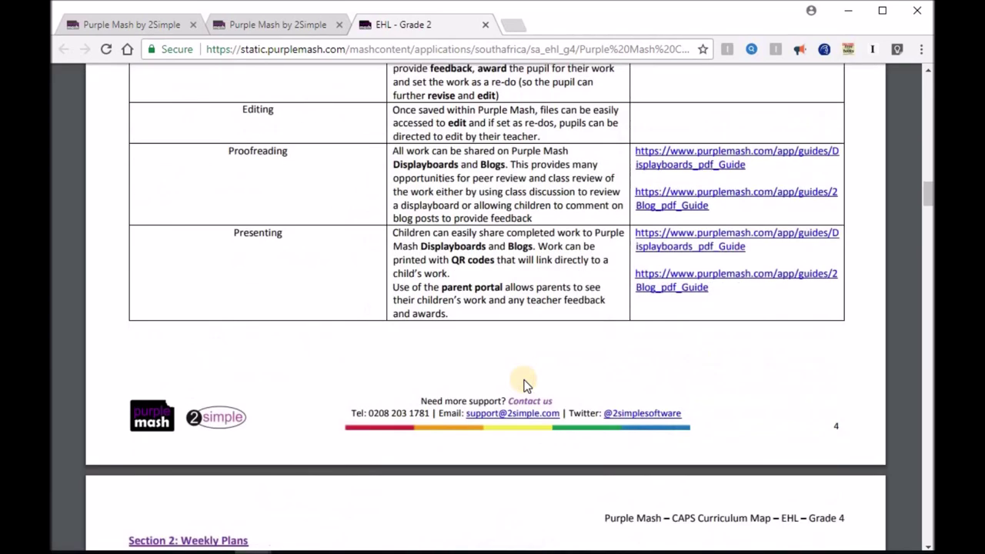
pyautogui.scroll(-5, 525, 385)
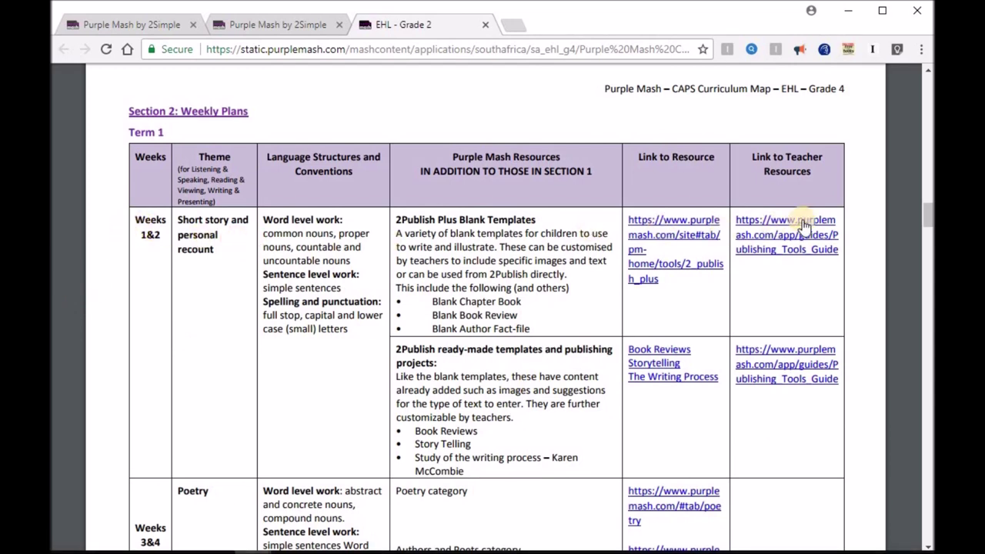
pyautogui.moveTo(176, 220); pyautogui.dragTo(213, 249)
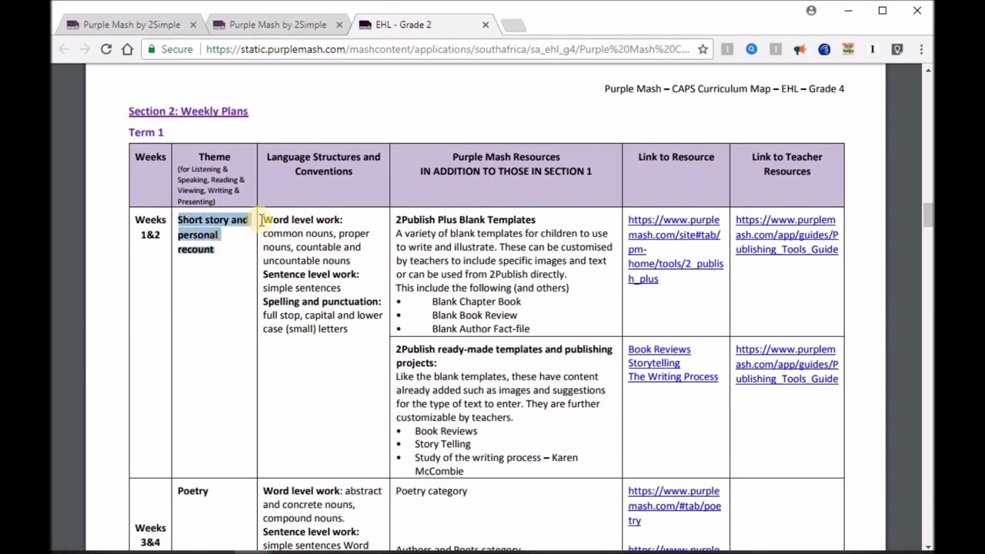
pyautogui.moveTo(262, 220); pyautogui.dragTo(350, 330)
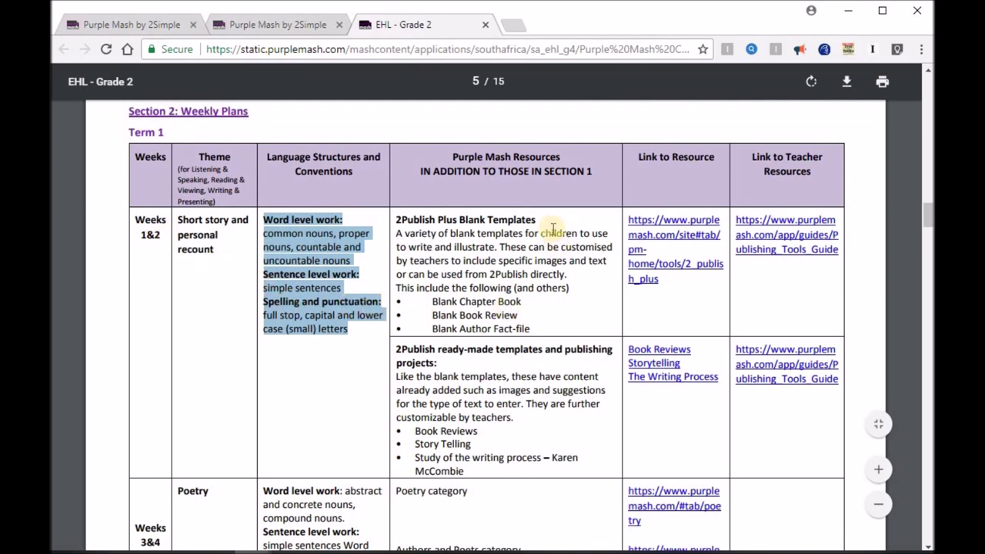
pyautogui.click(478, 269)
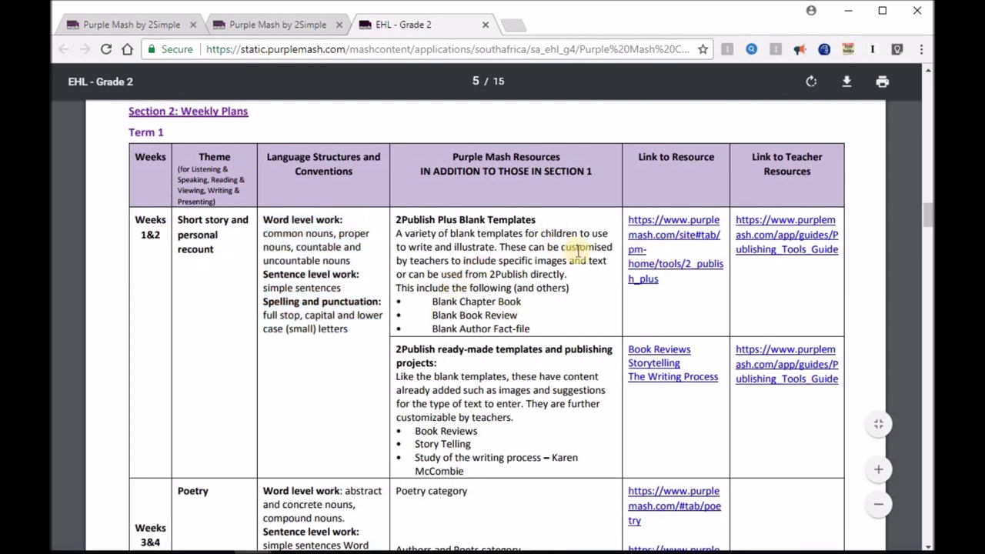
pyautogui.click(677, 239)
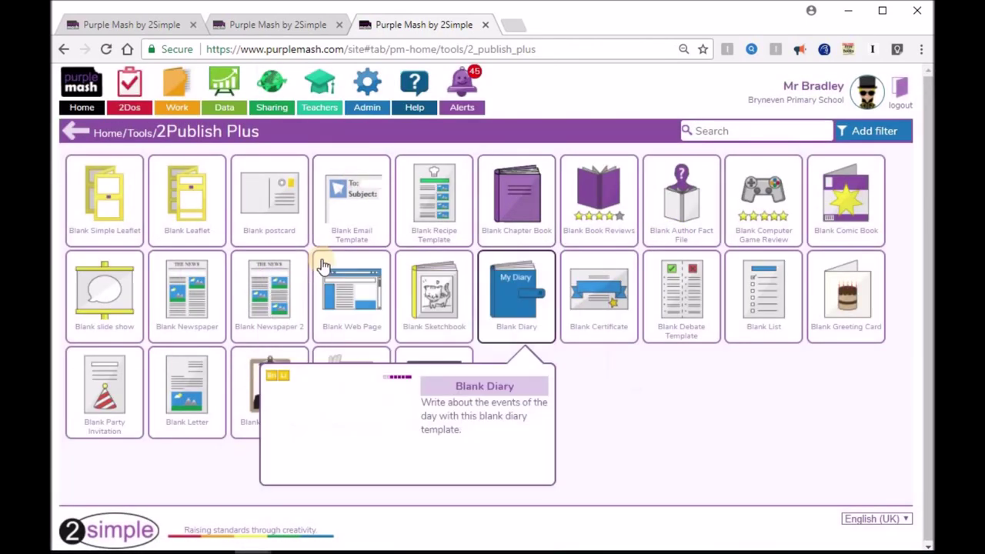
# Go to the South Africa Home page, open Tools, and look through all its categories, including 2Sequence and 2Publish Plus
pyautogui.moveTo(499, 209)
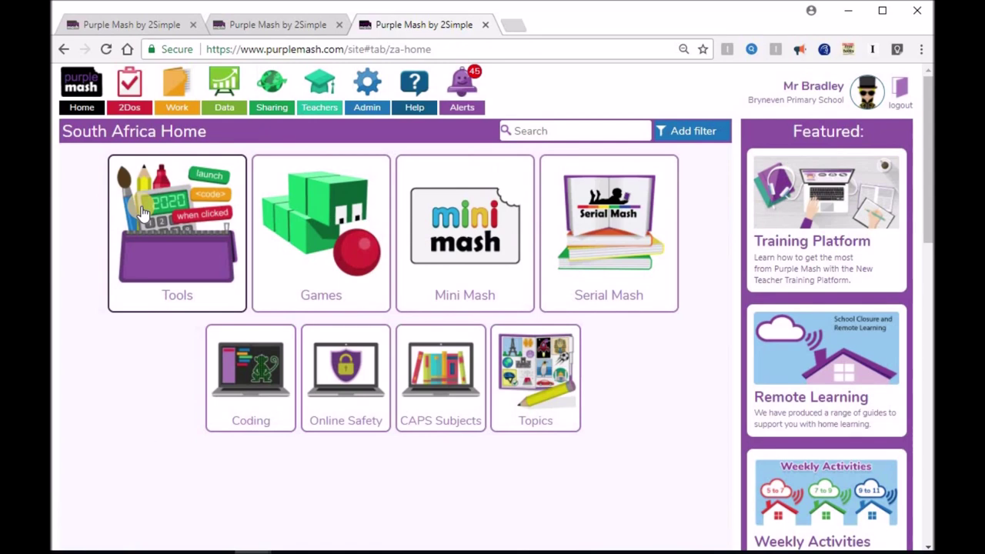
pyautogui.click(143, 211)
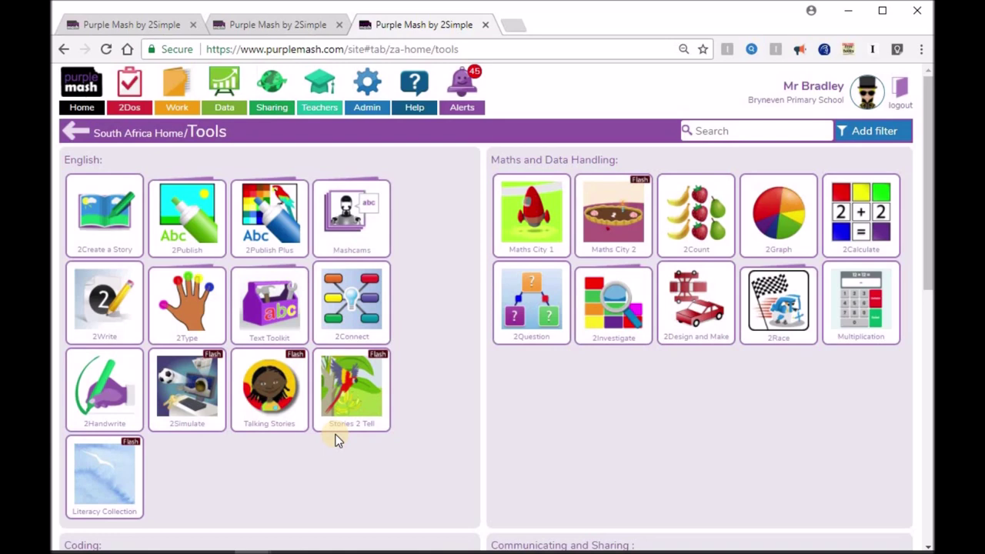
pyautogui.moveTo(928, 237); pyautogui.dragTo(929, 388)
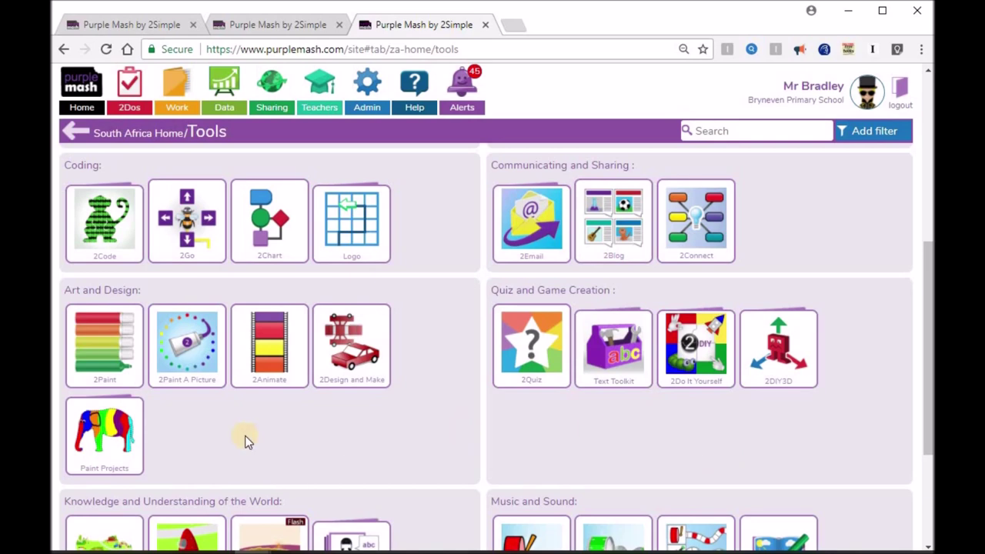
pyautogui.scroll(-3, 247, 441)
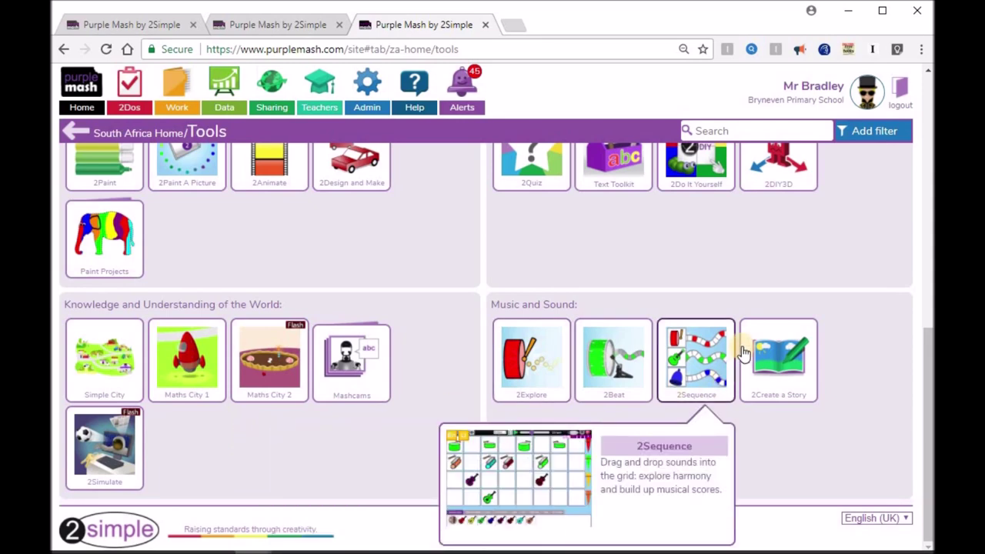
pyautogui.moveTo(695, 353)
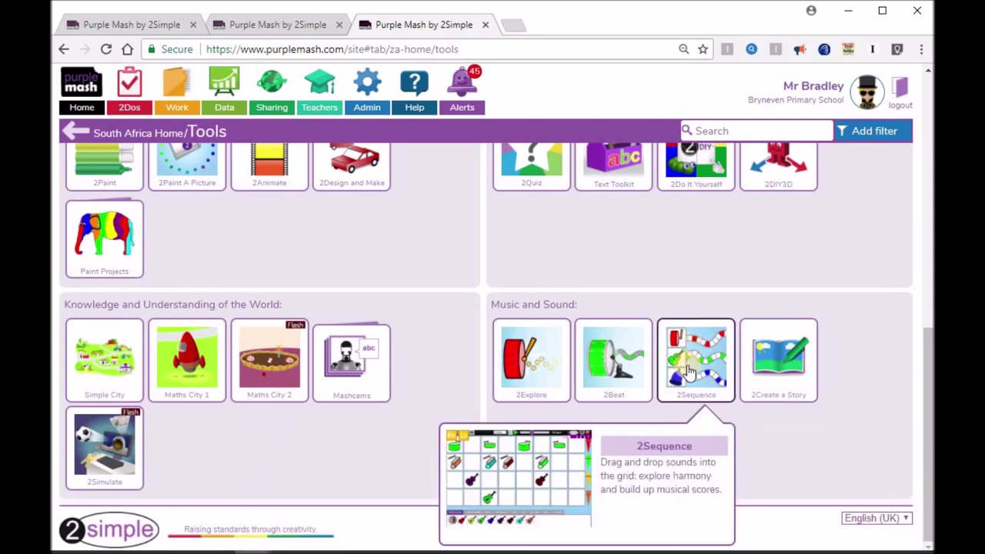
pyautogui.scroll(5, 344, 262)
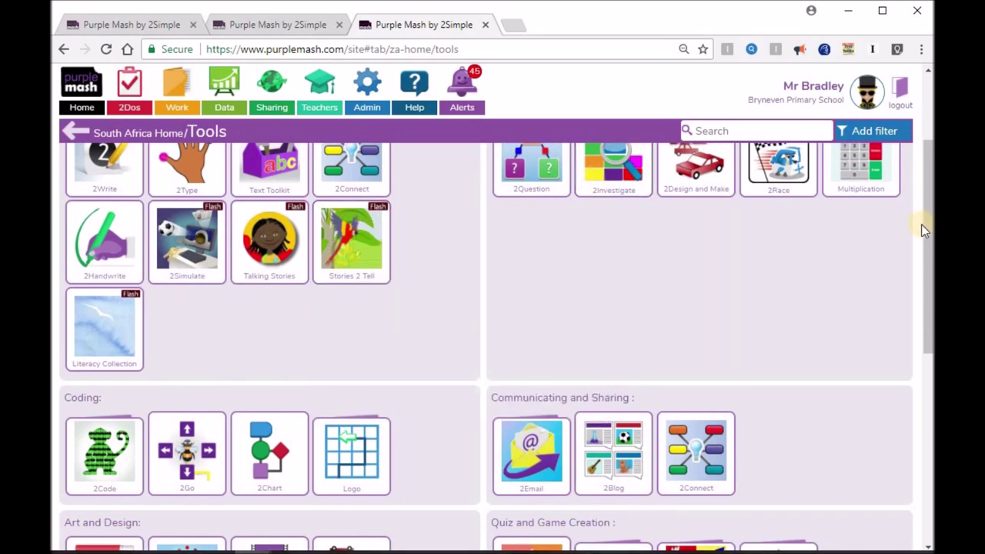
pyautogui.moveTo(930, 210); pyautogui.dragTo(928, 142)
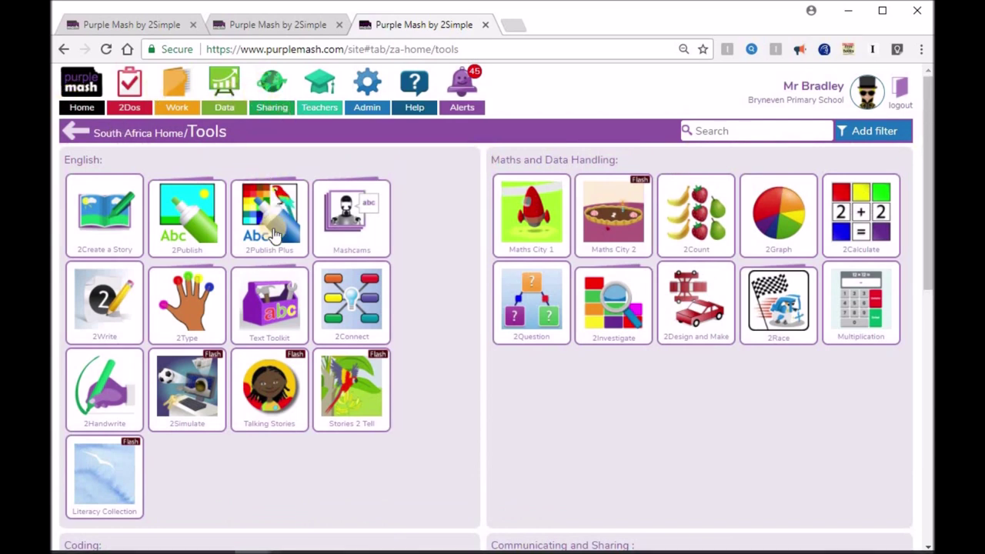
pyautogui.moveTo(265, 218)
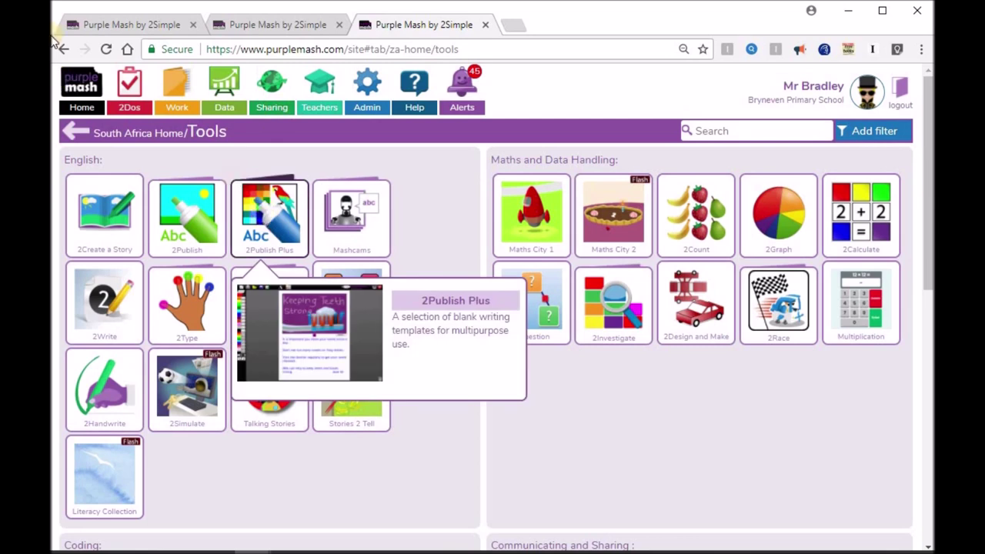
# Return to the home page, open the Mini Mash section, and enter Mini Mash
pyautogui.click(80, 94)
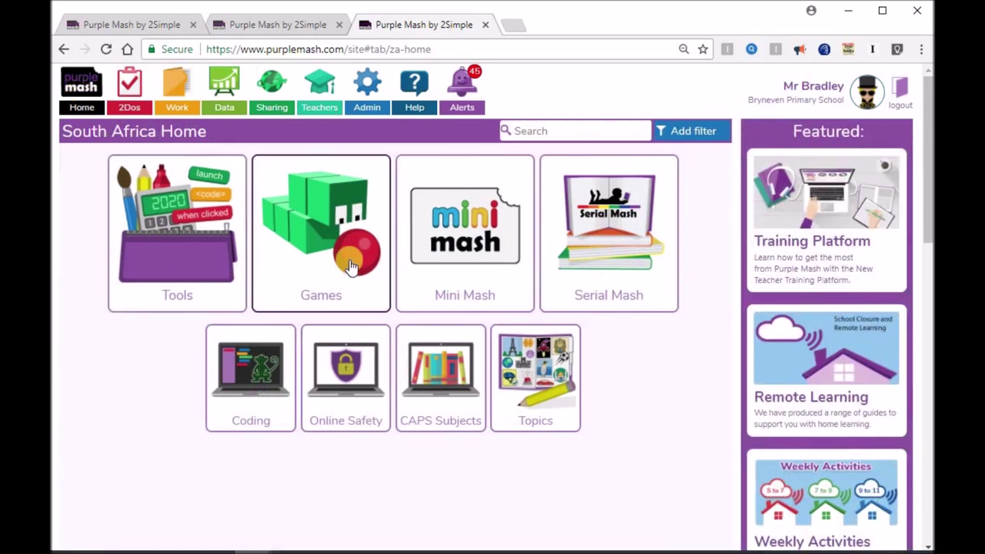
pyautogui.click(453, 251)
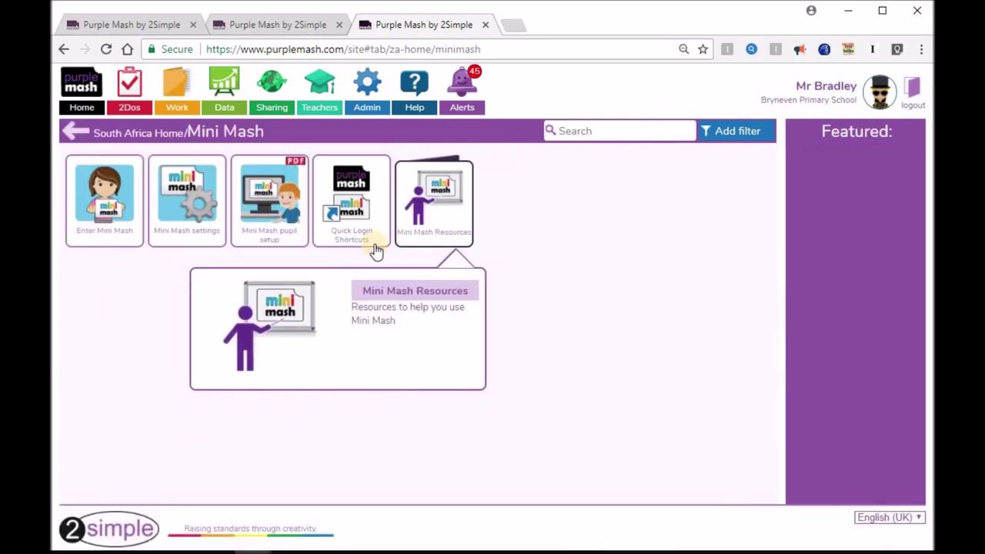
pyautogui.click(112, 211)
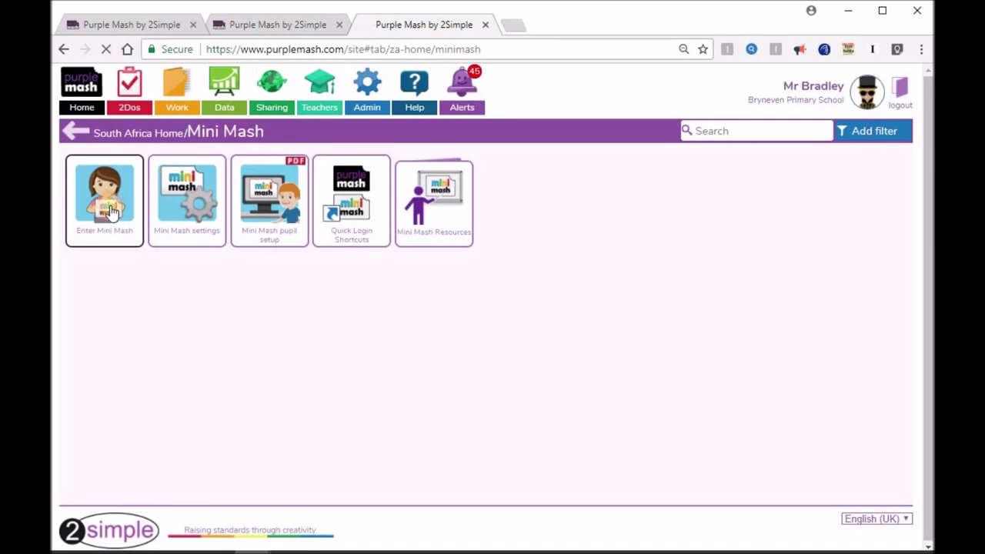